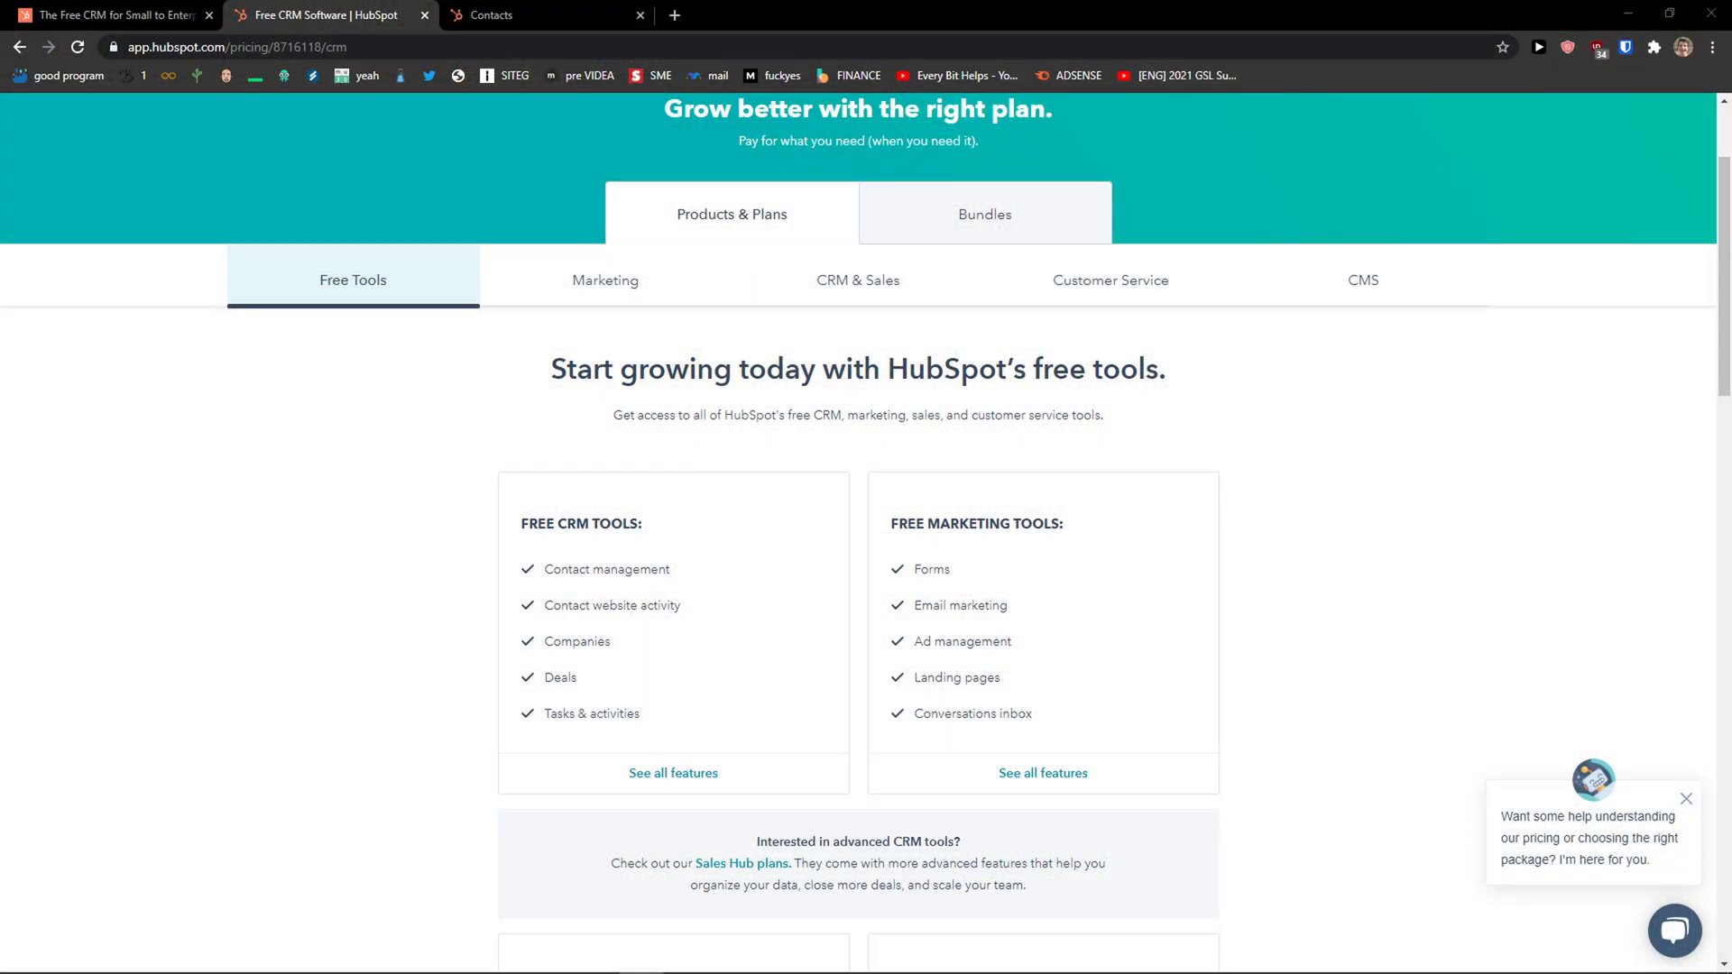
Scroll the Free Tools pricing page and highlight the Free Service and Free Marketing Tools headings.
scroll(437, 709, down, 2)
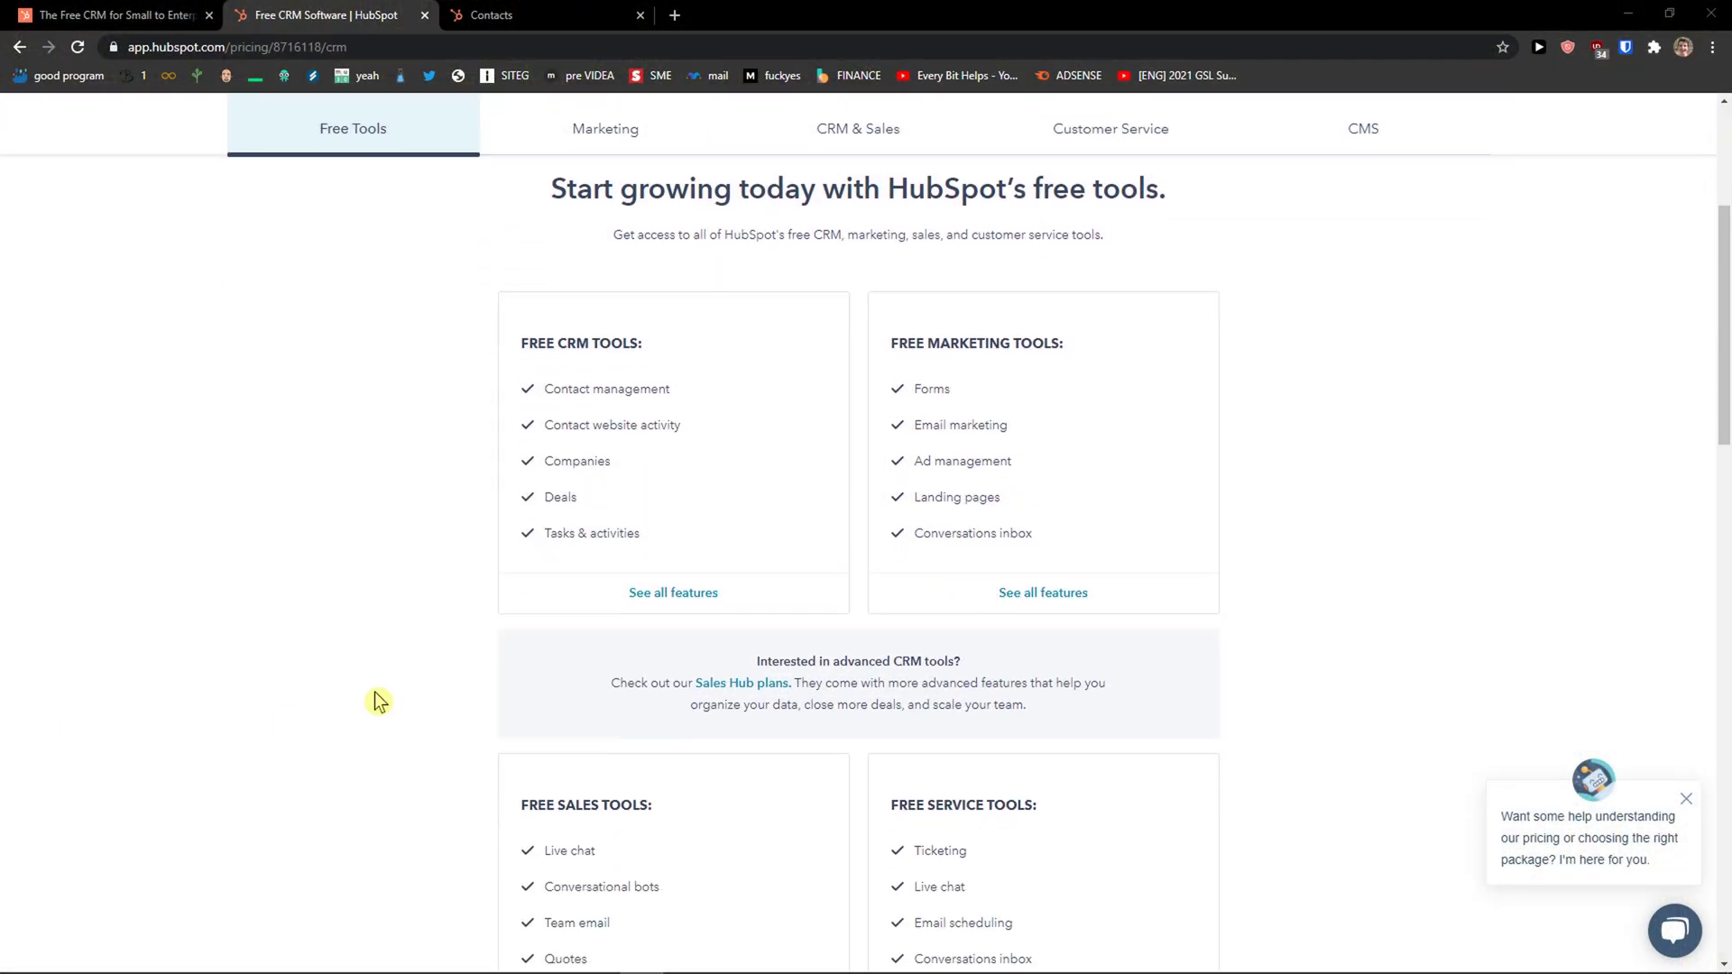
scroll(374, 699, up, 3)
scroll(369, 694, down, 2)
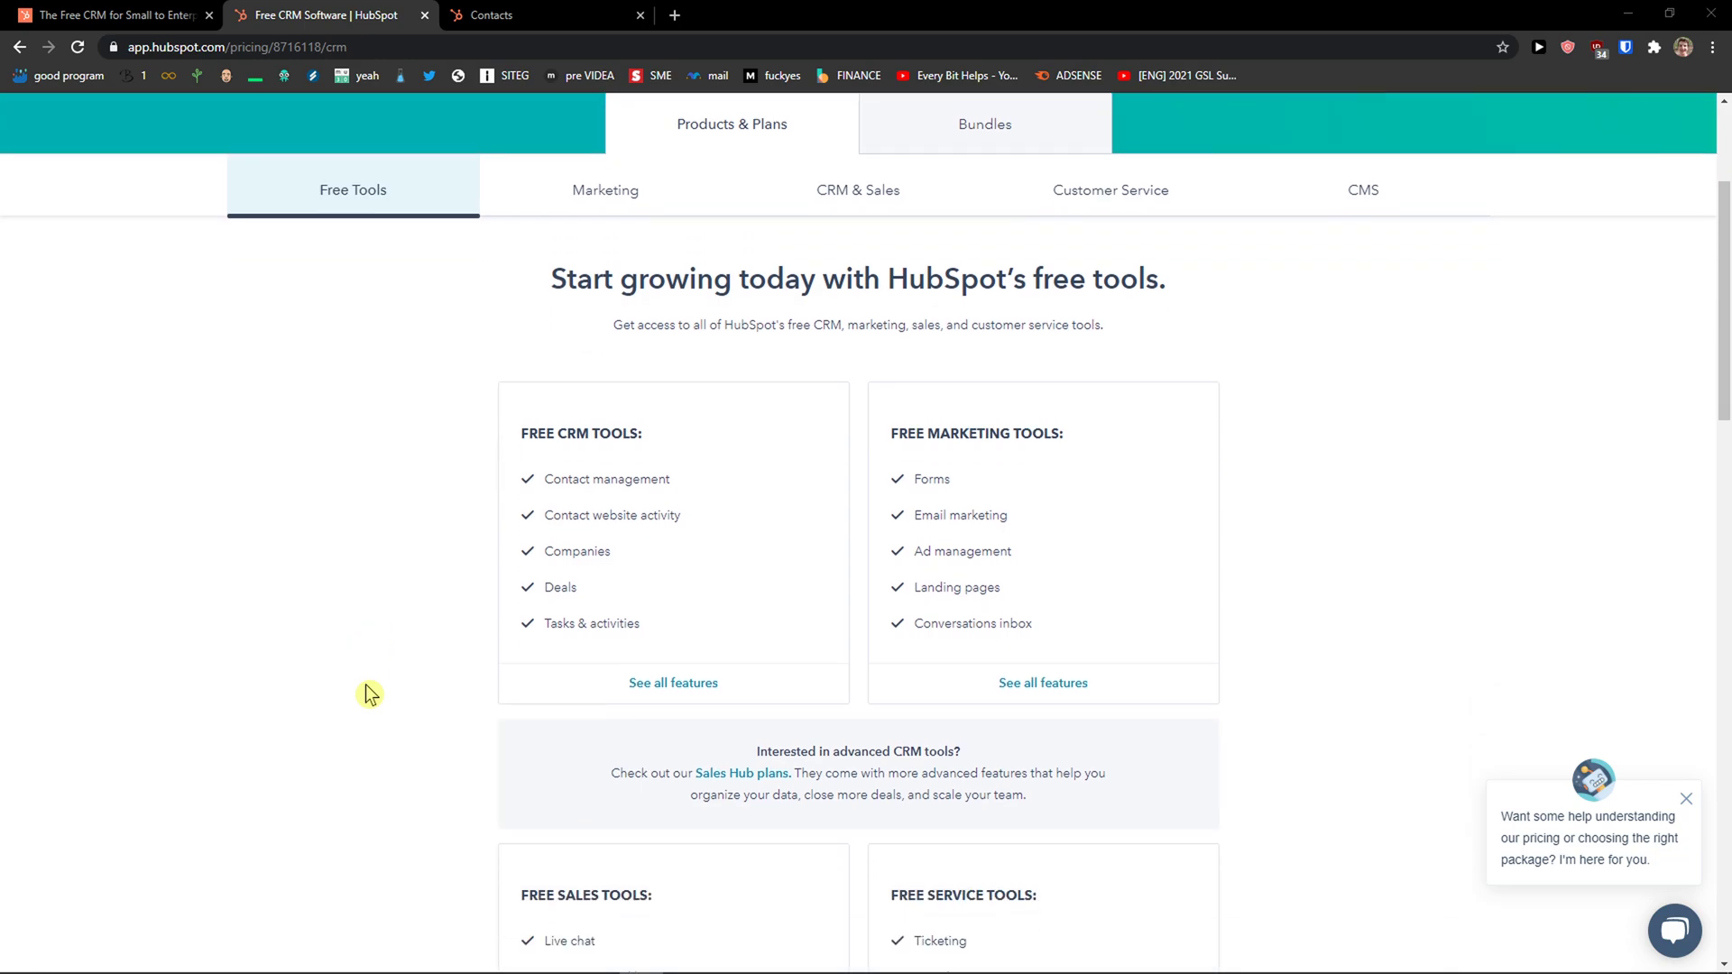
scroll(369, 694, down, 1)
scroll(369, 695, down, 1)
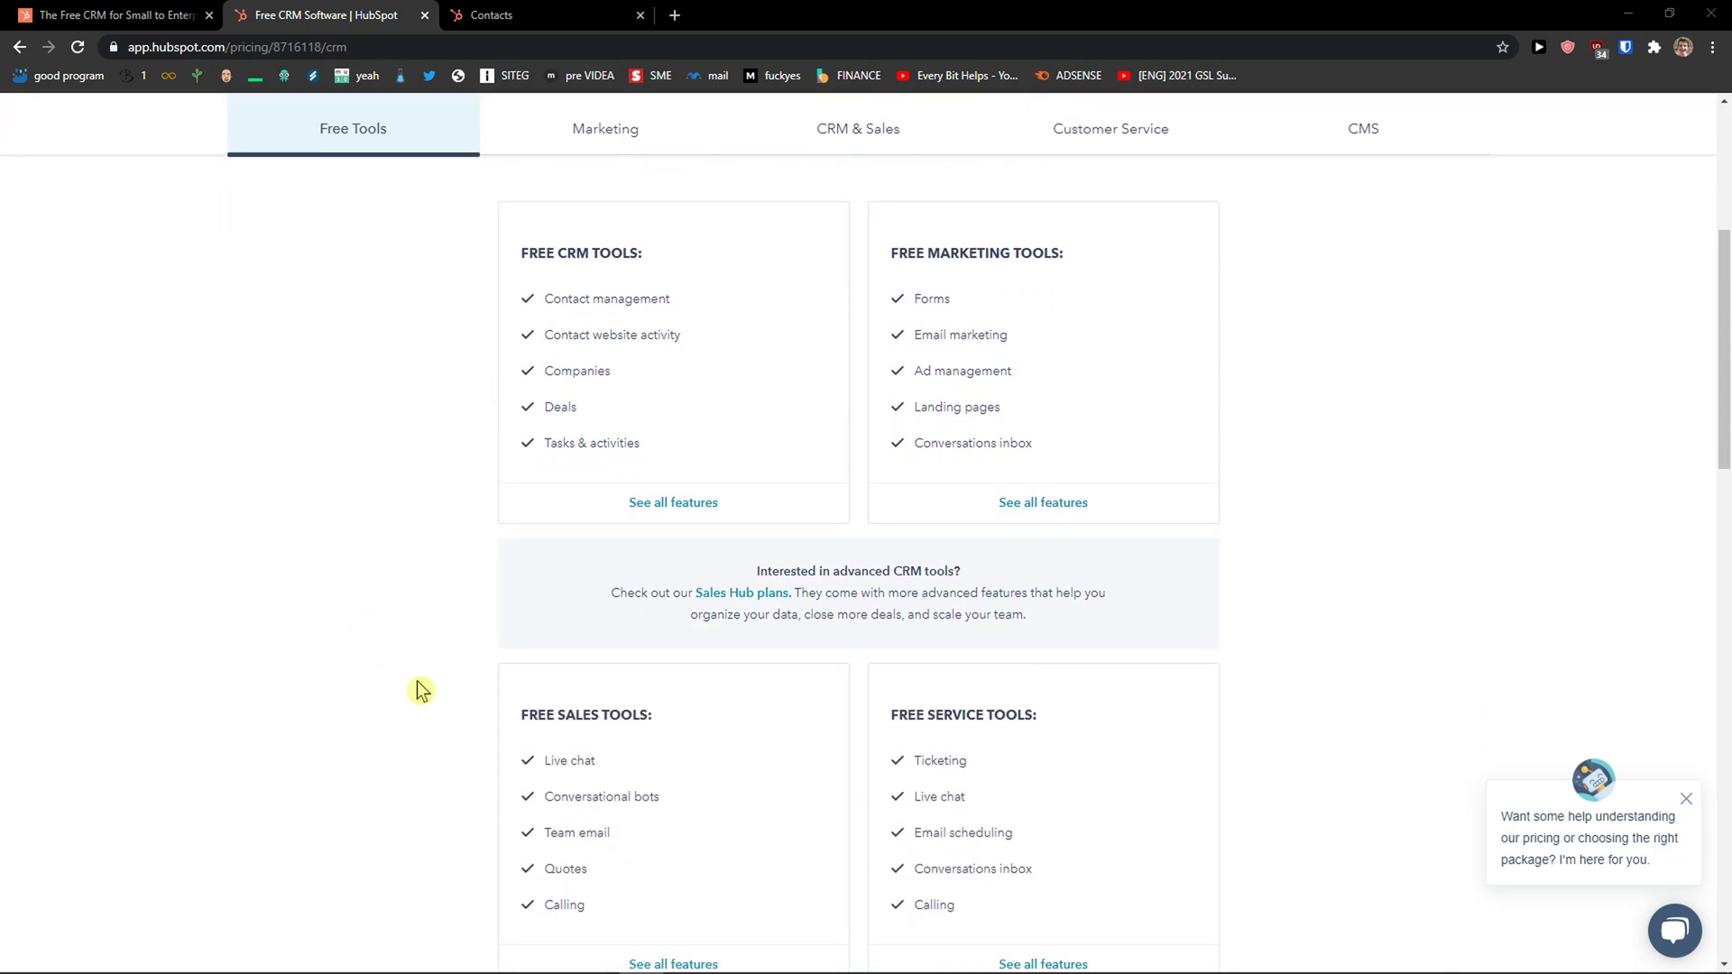
drag(521, 714, 672, 726)
drag(902, 713, 1056, 714)
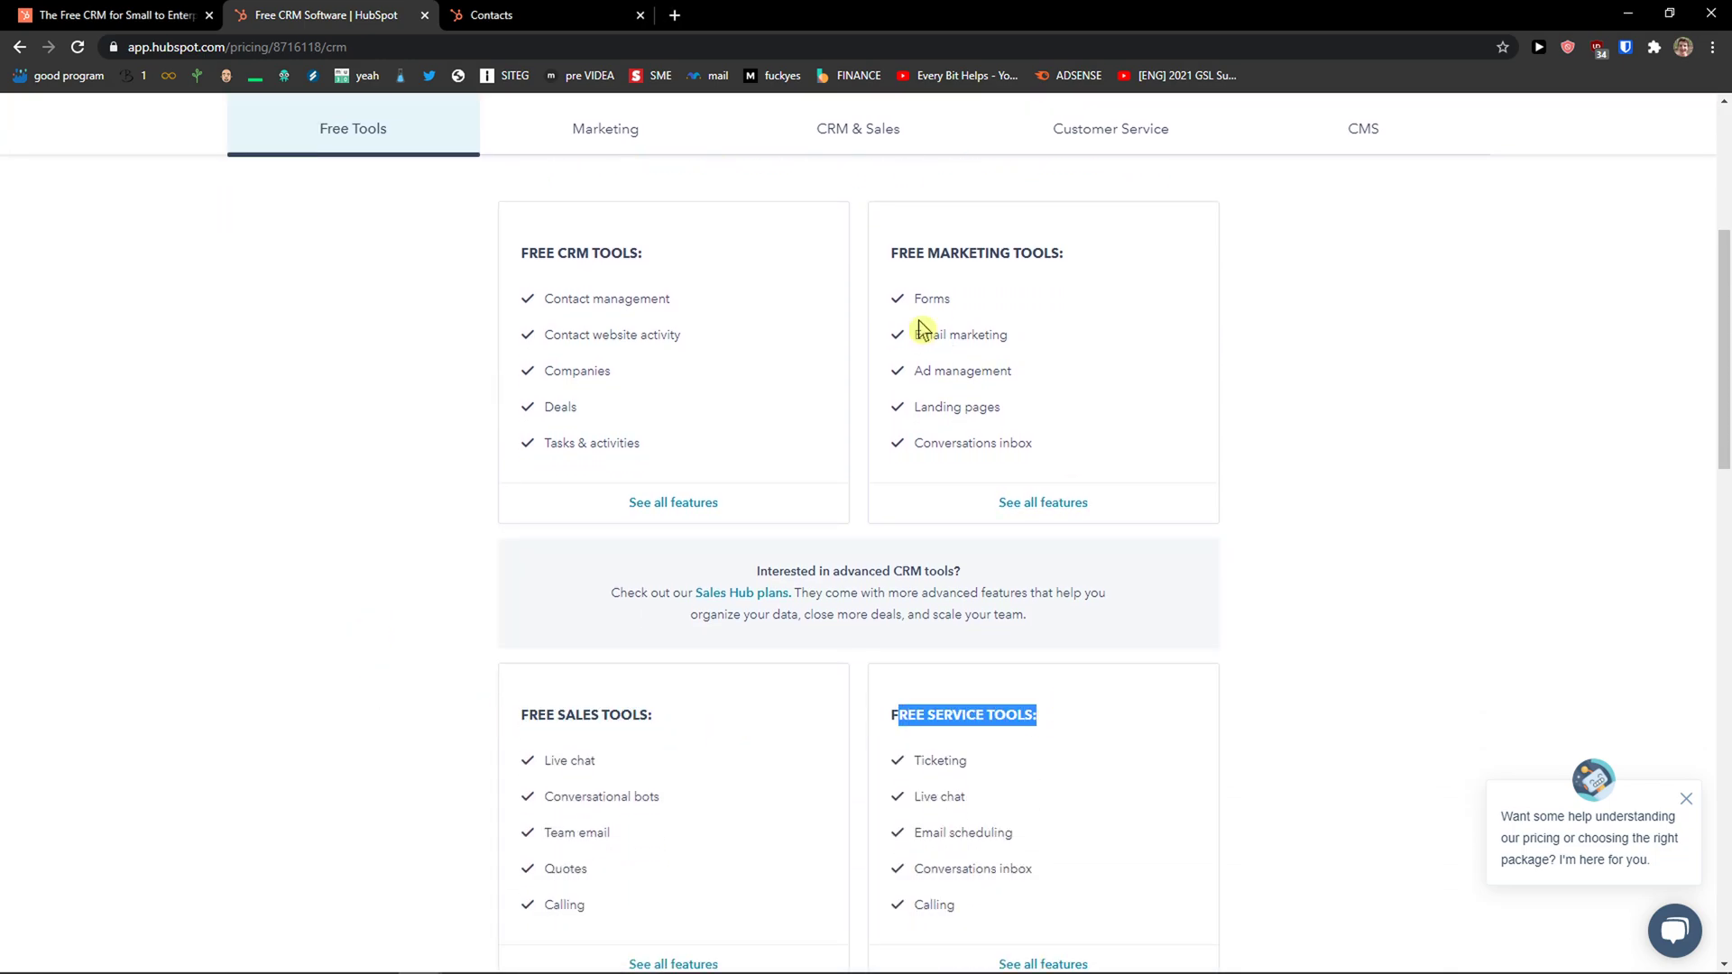
drag(891, 255, 1118, 270)
Open the full list of free CRM tools and read the first items' tooltips.
click(642, 503)
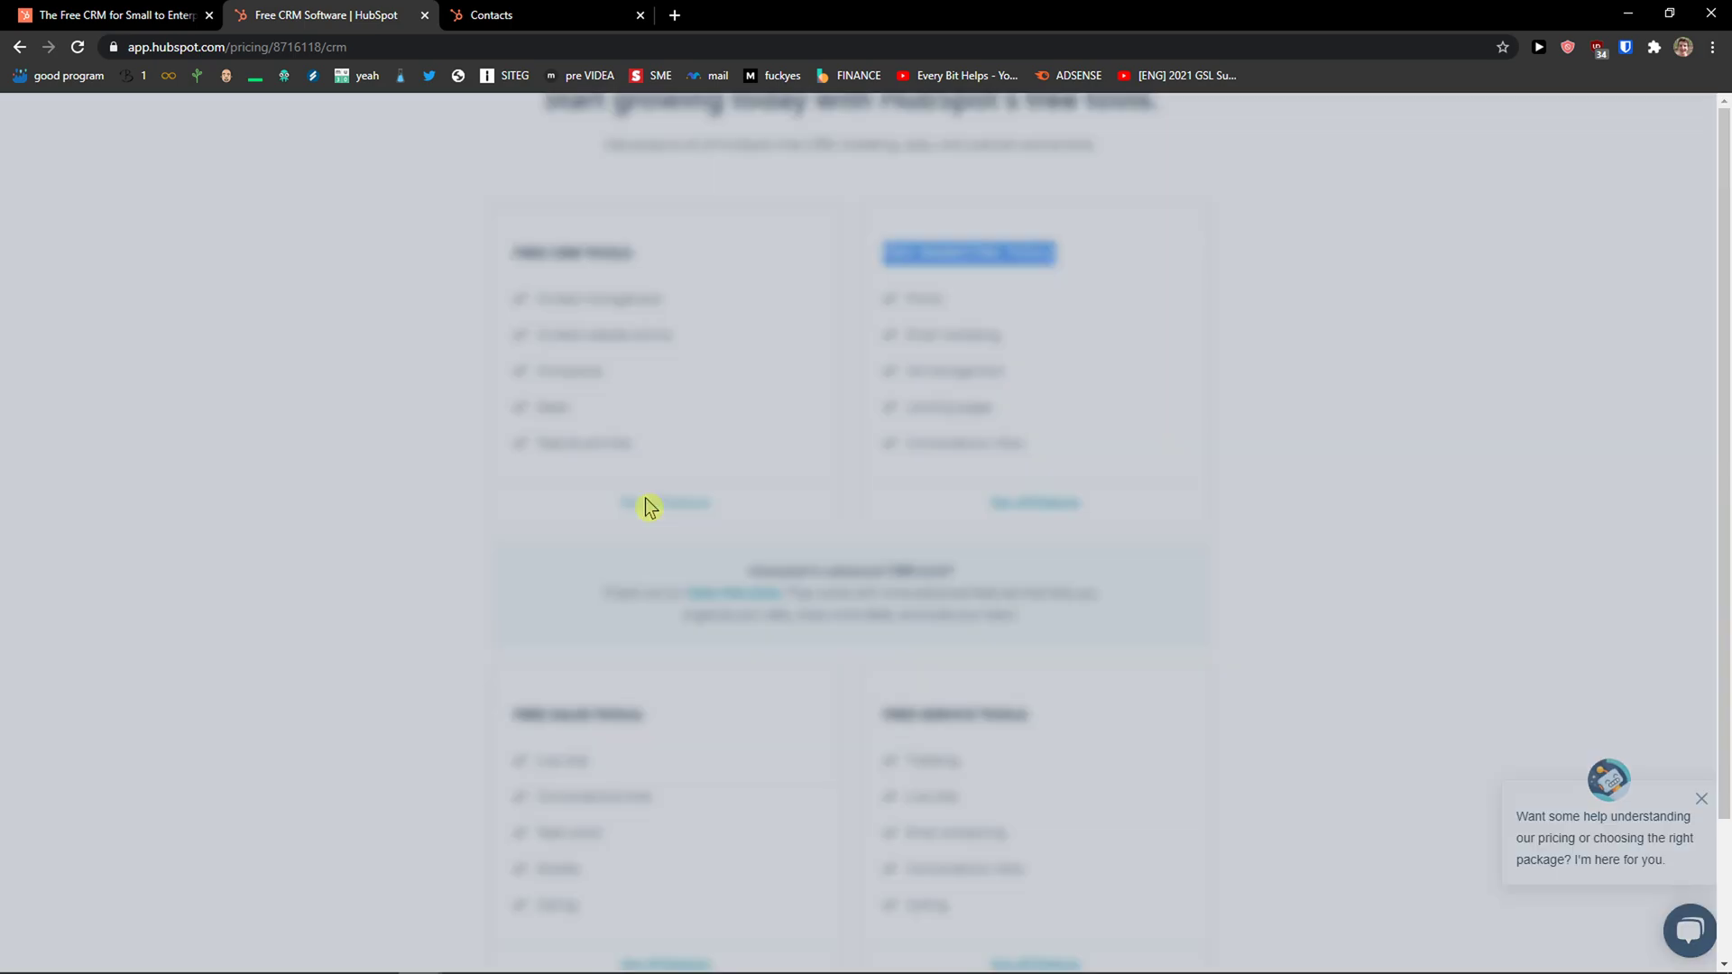
mouse_move(836, 270)
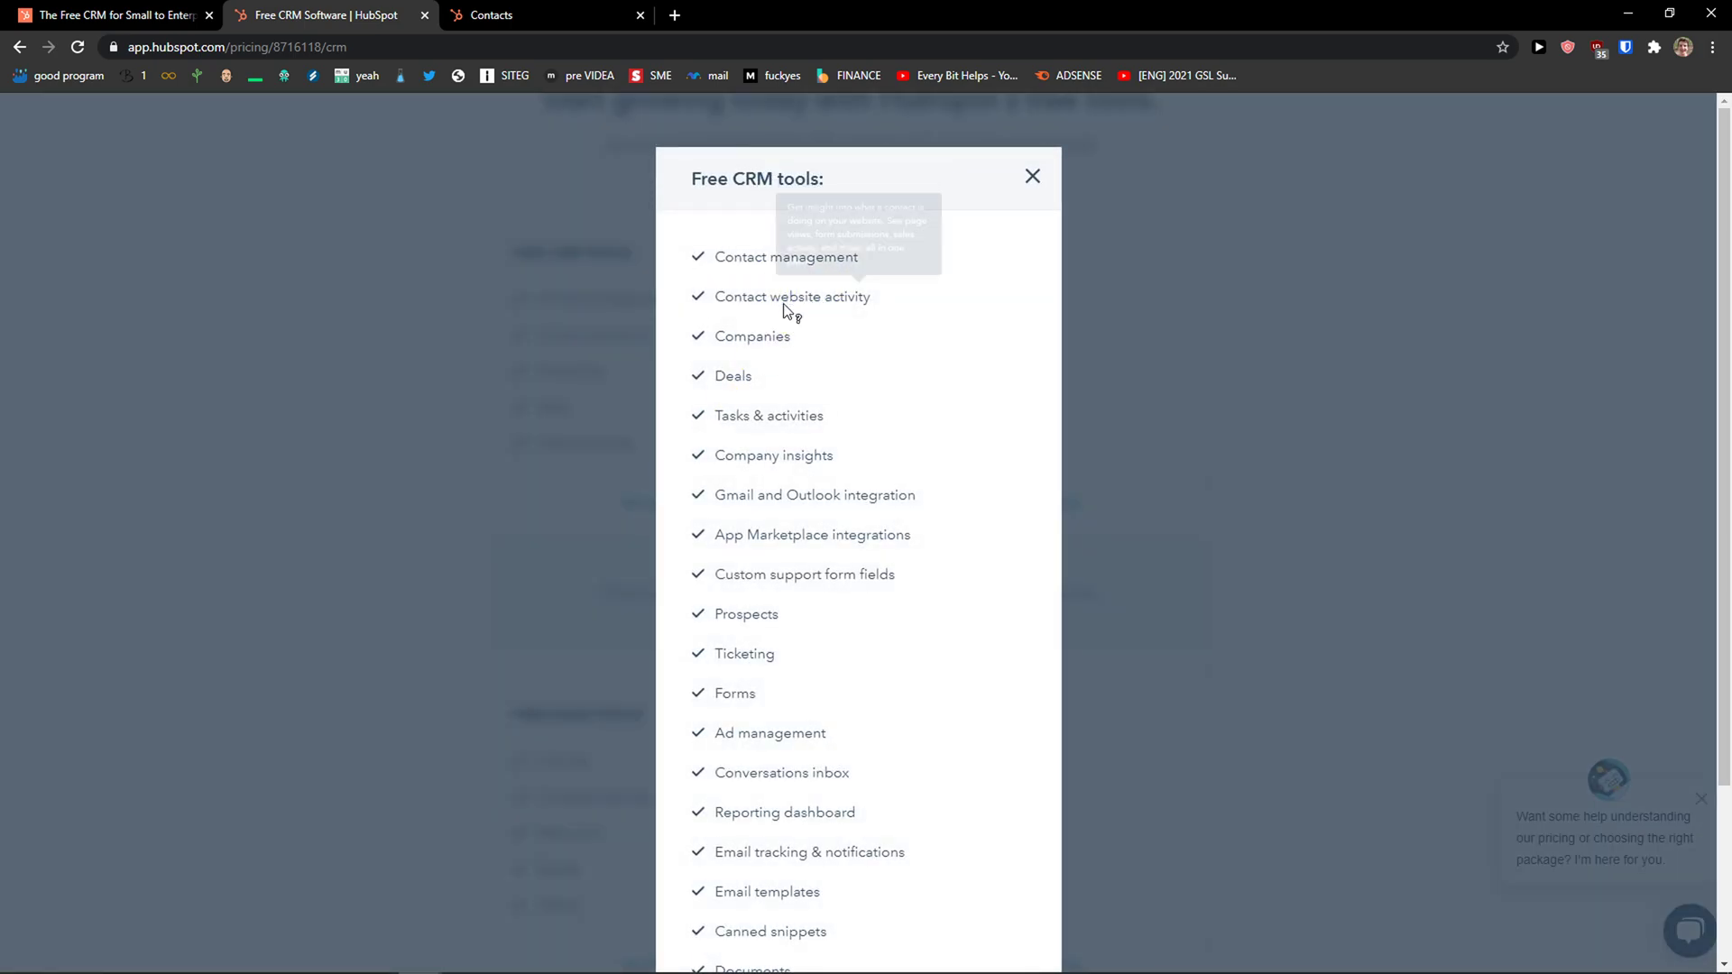
mouse_move(785, 309)
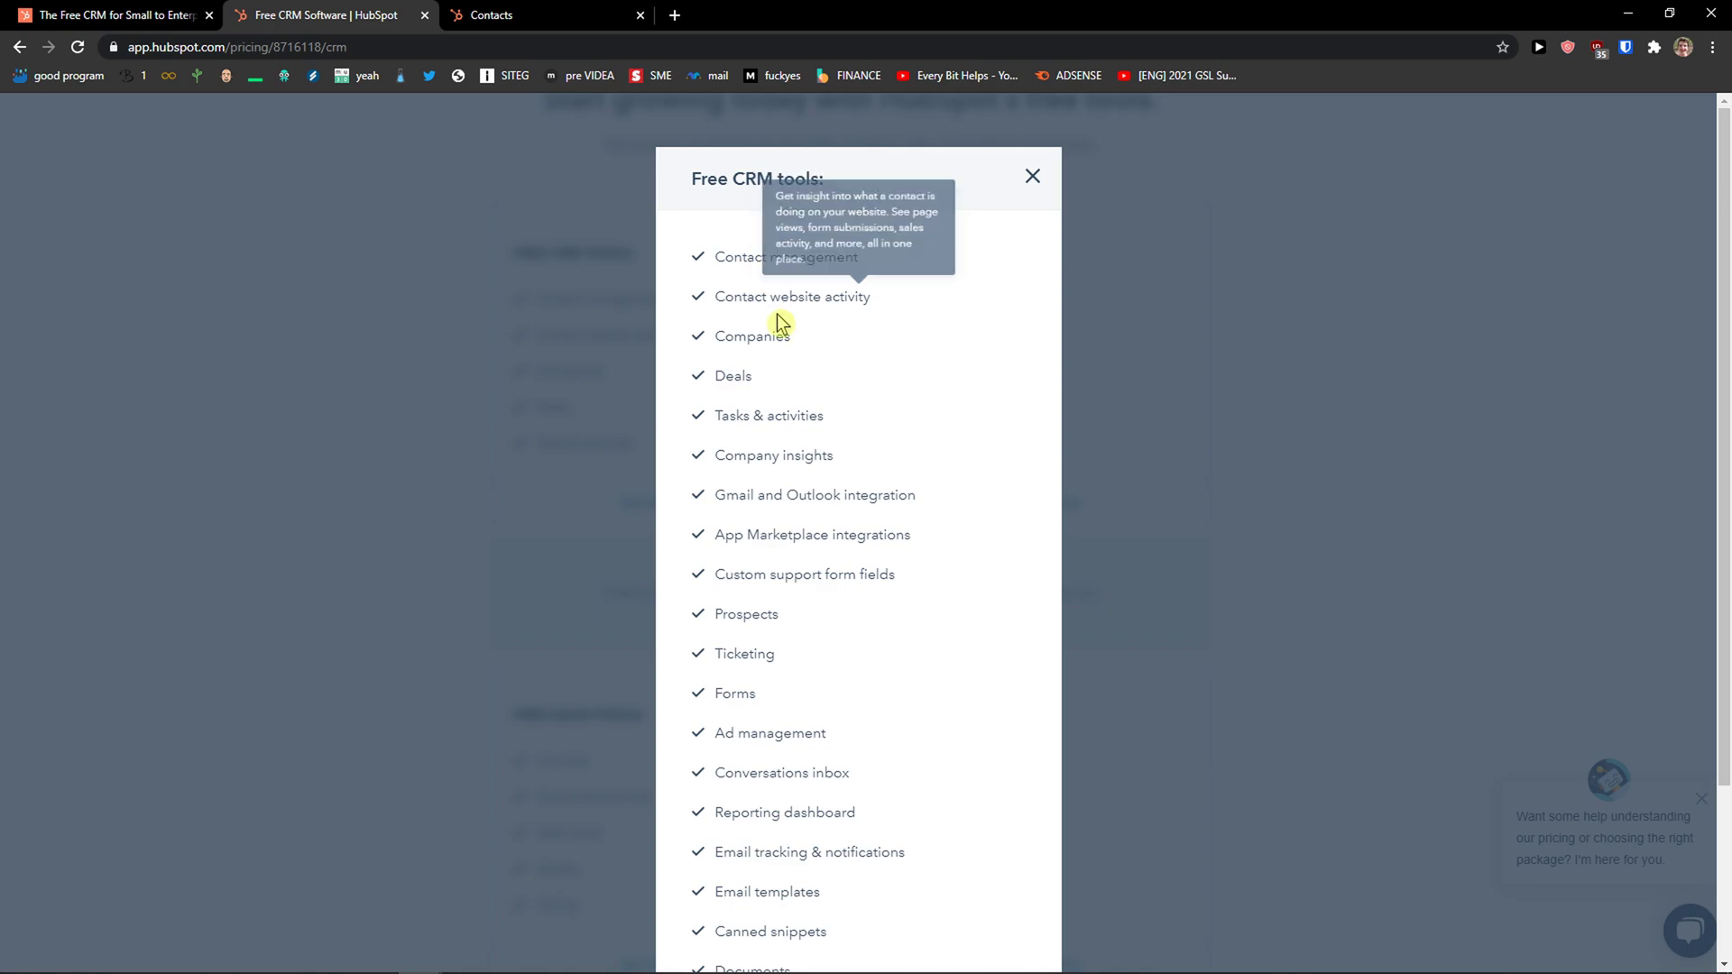
mouse_move(749, 379)
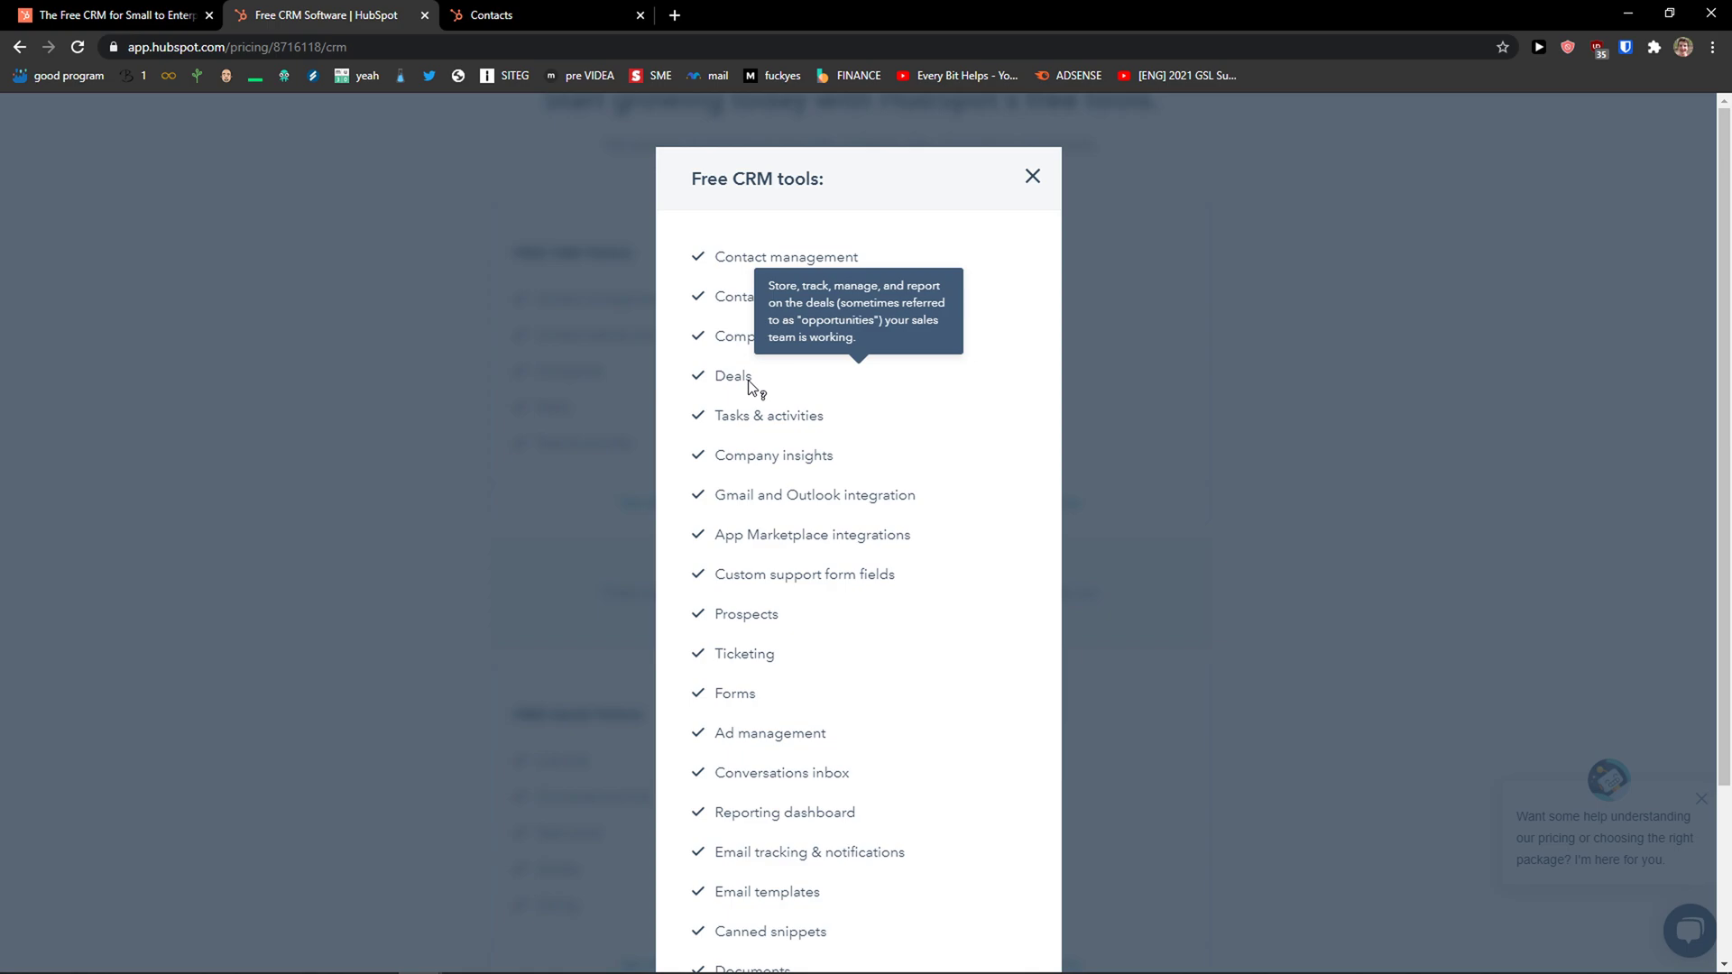
mouse_move(739, 423)
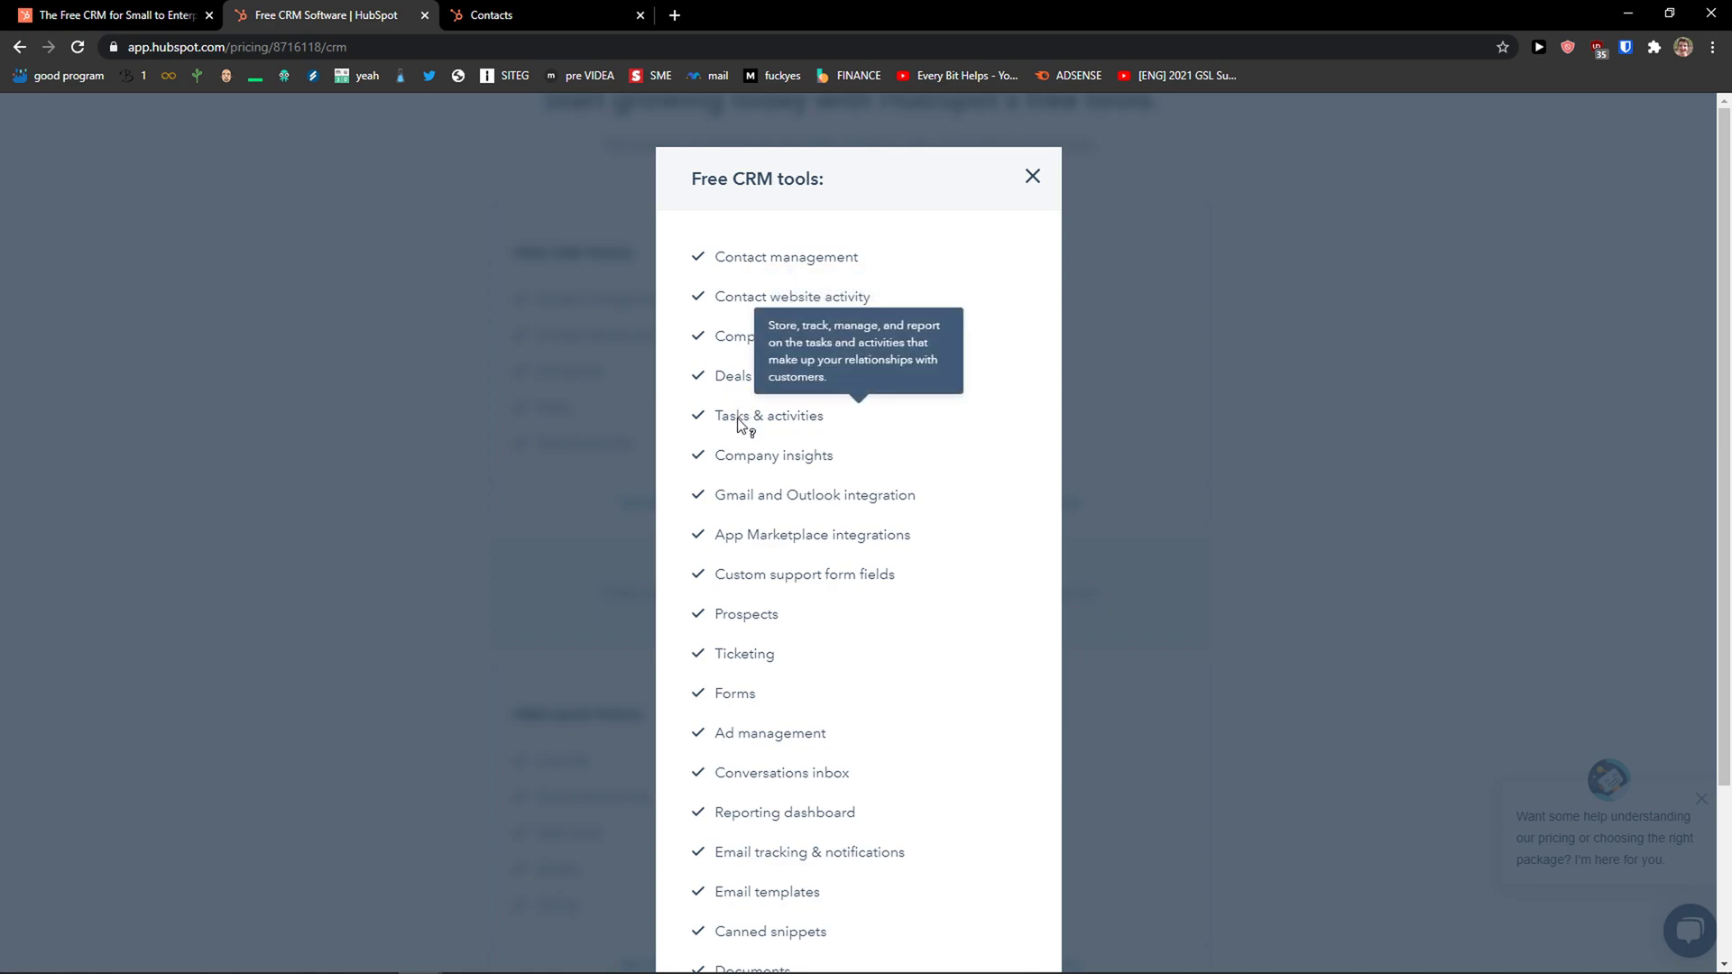
Scroll through the rest of the free CRM tools list, reading each item's tooltip.
scroll(738, 422, down, 1)
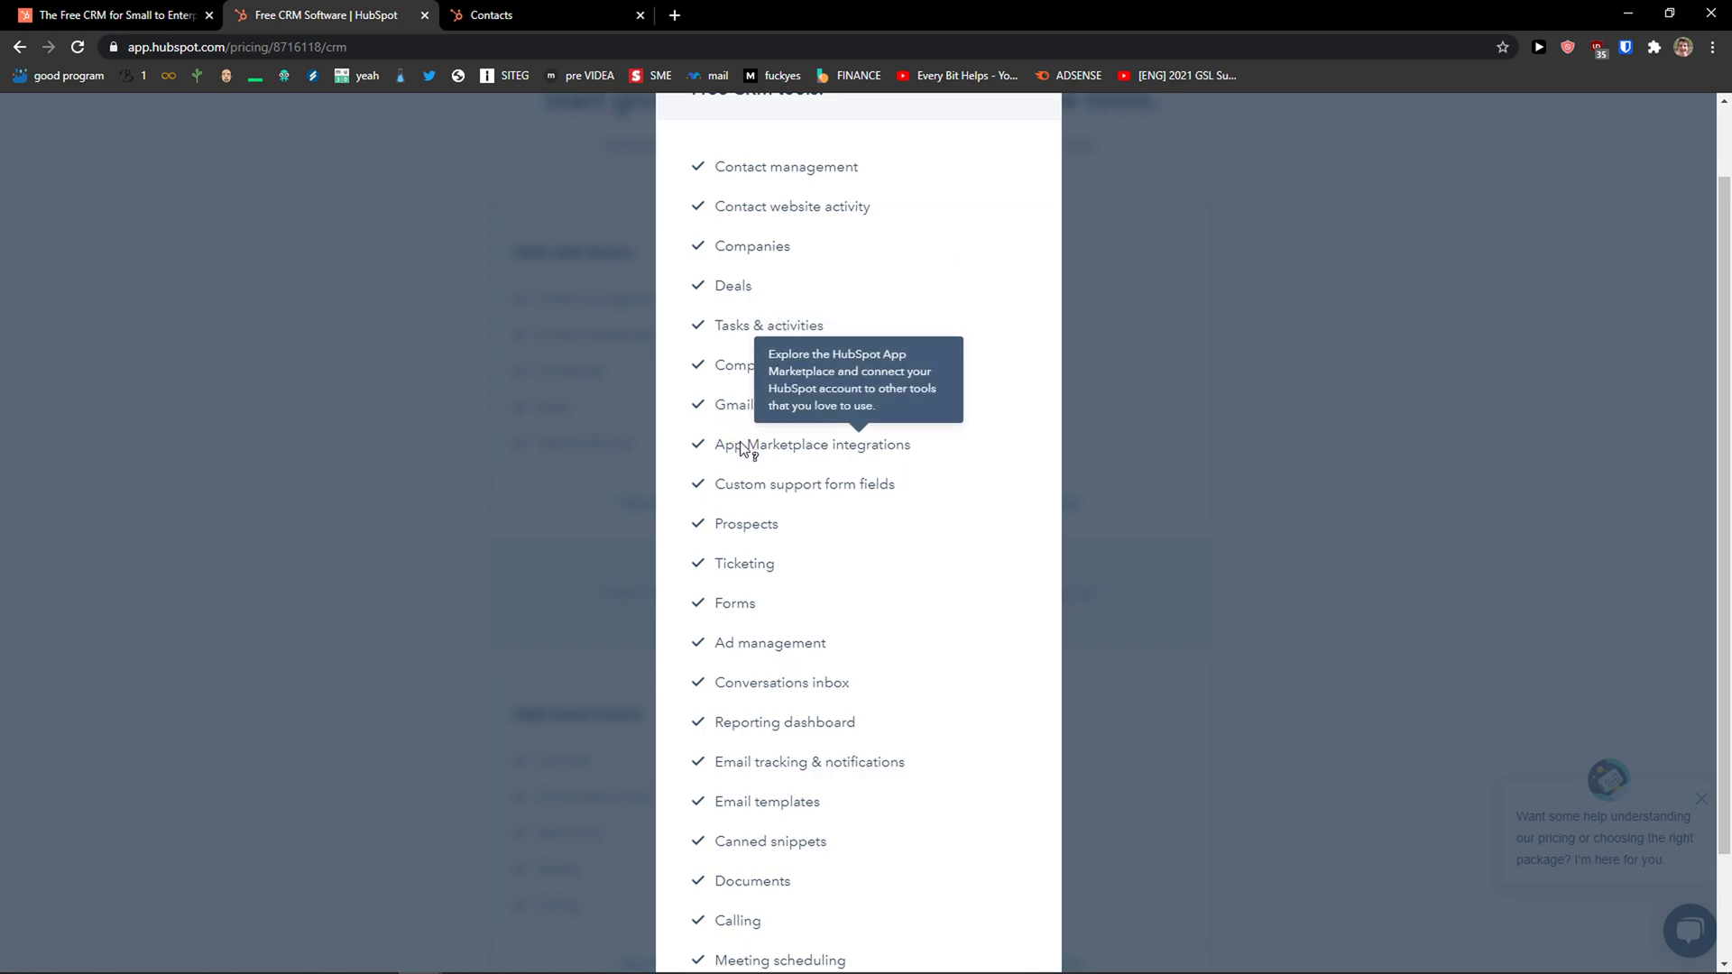
scroll(742, 448, down, 1)
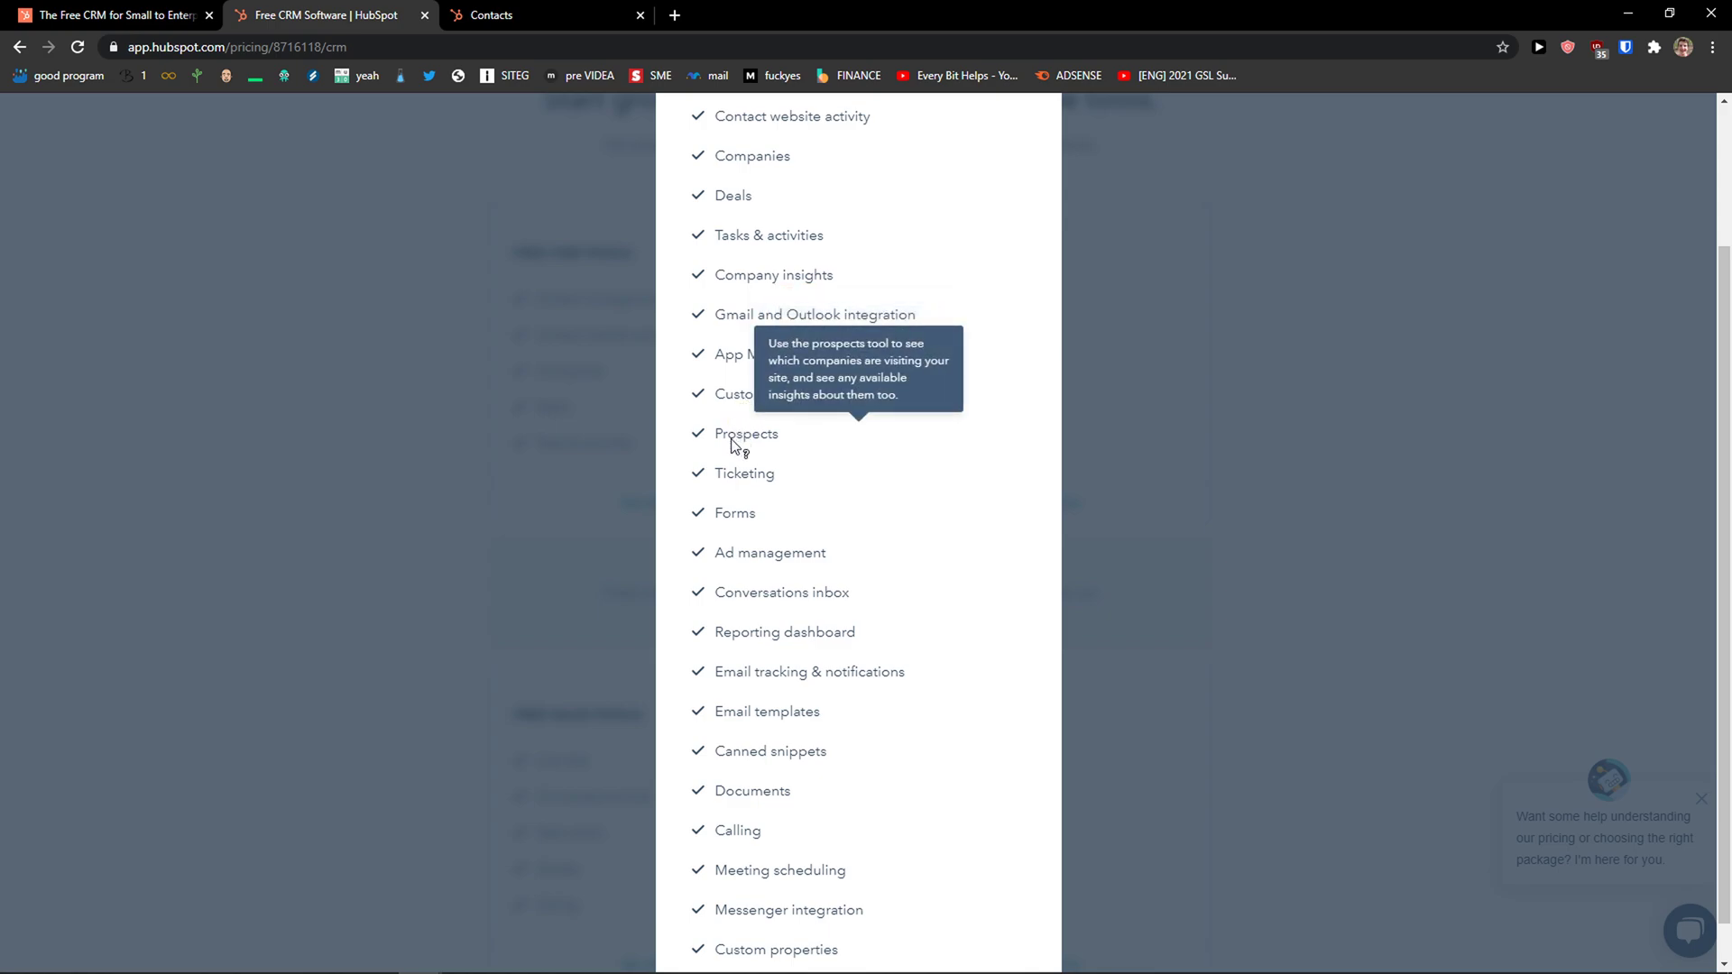
scroll(742, 473, down, 1)
mouse_move(740, 478)
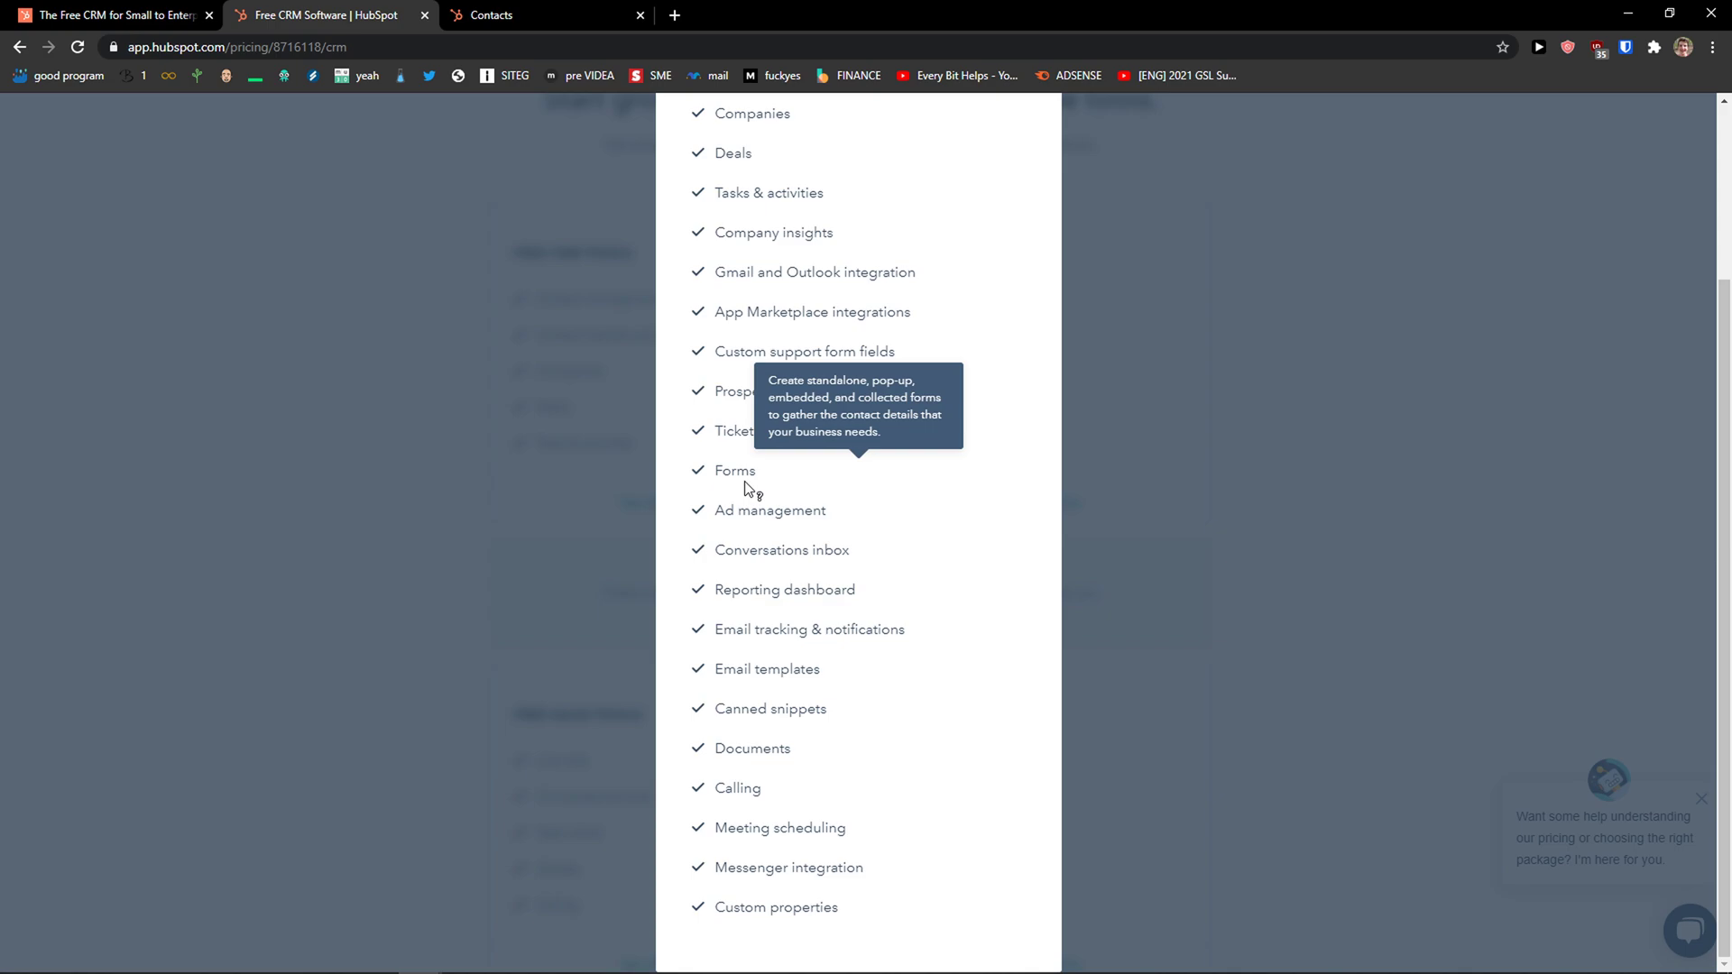
mouse_move(733, 554)
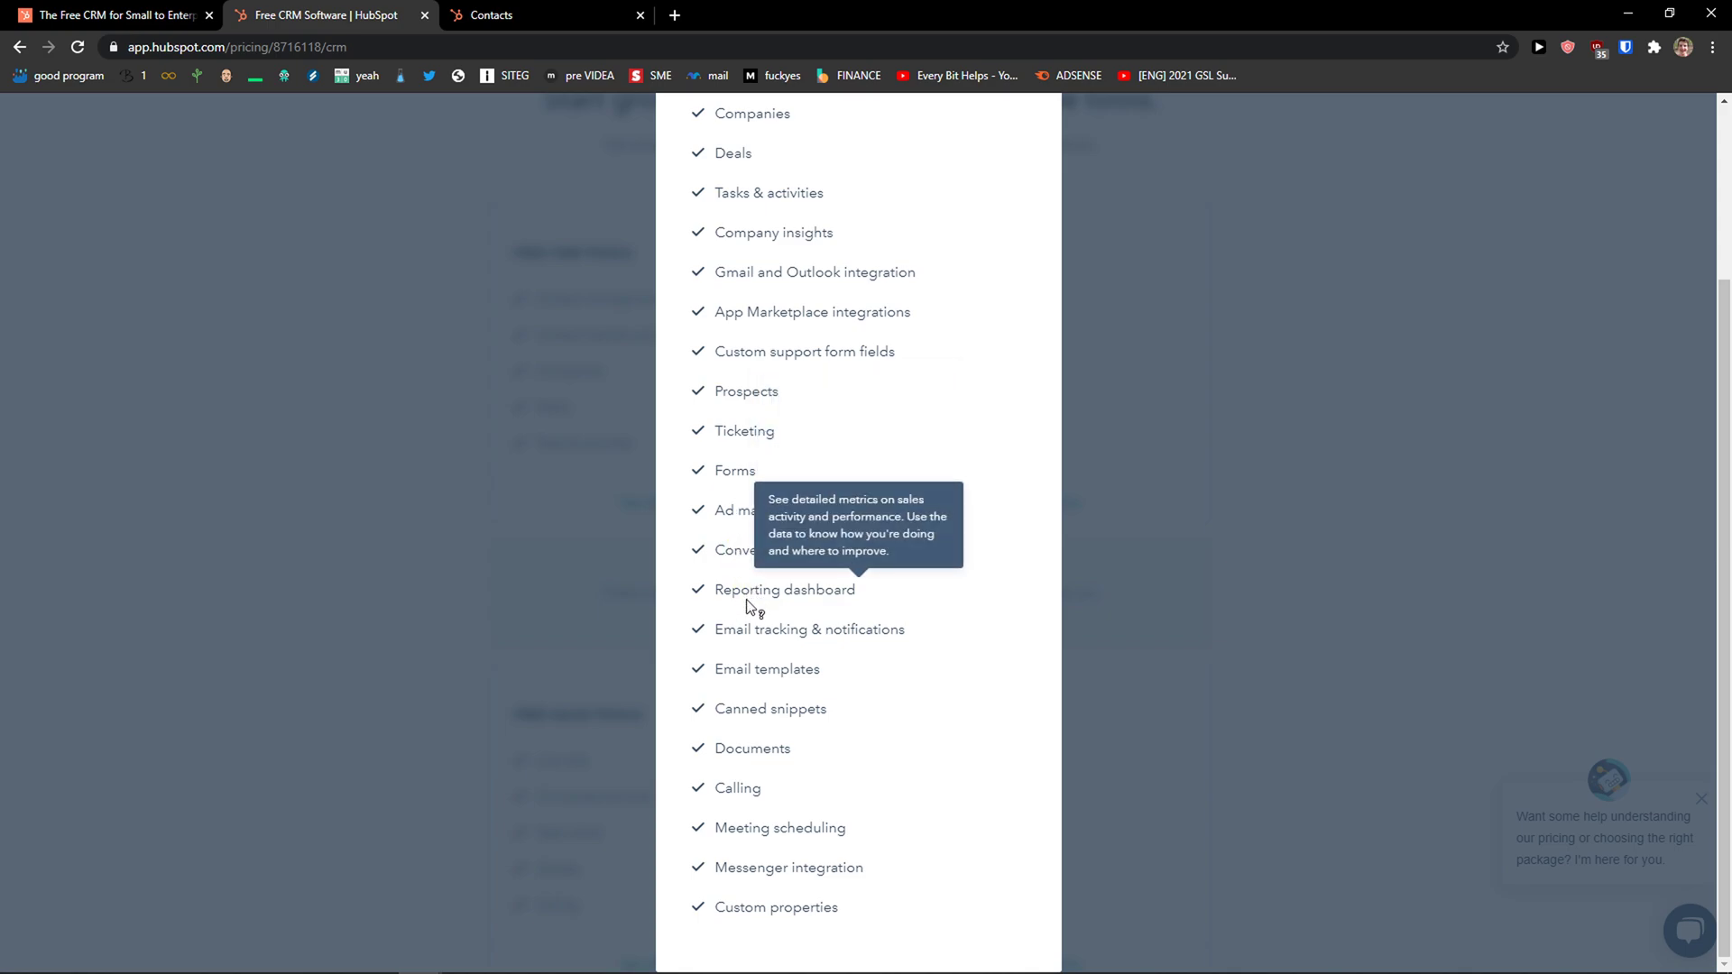
mouse_move(748, 639)
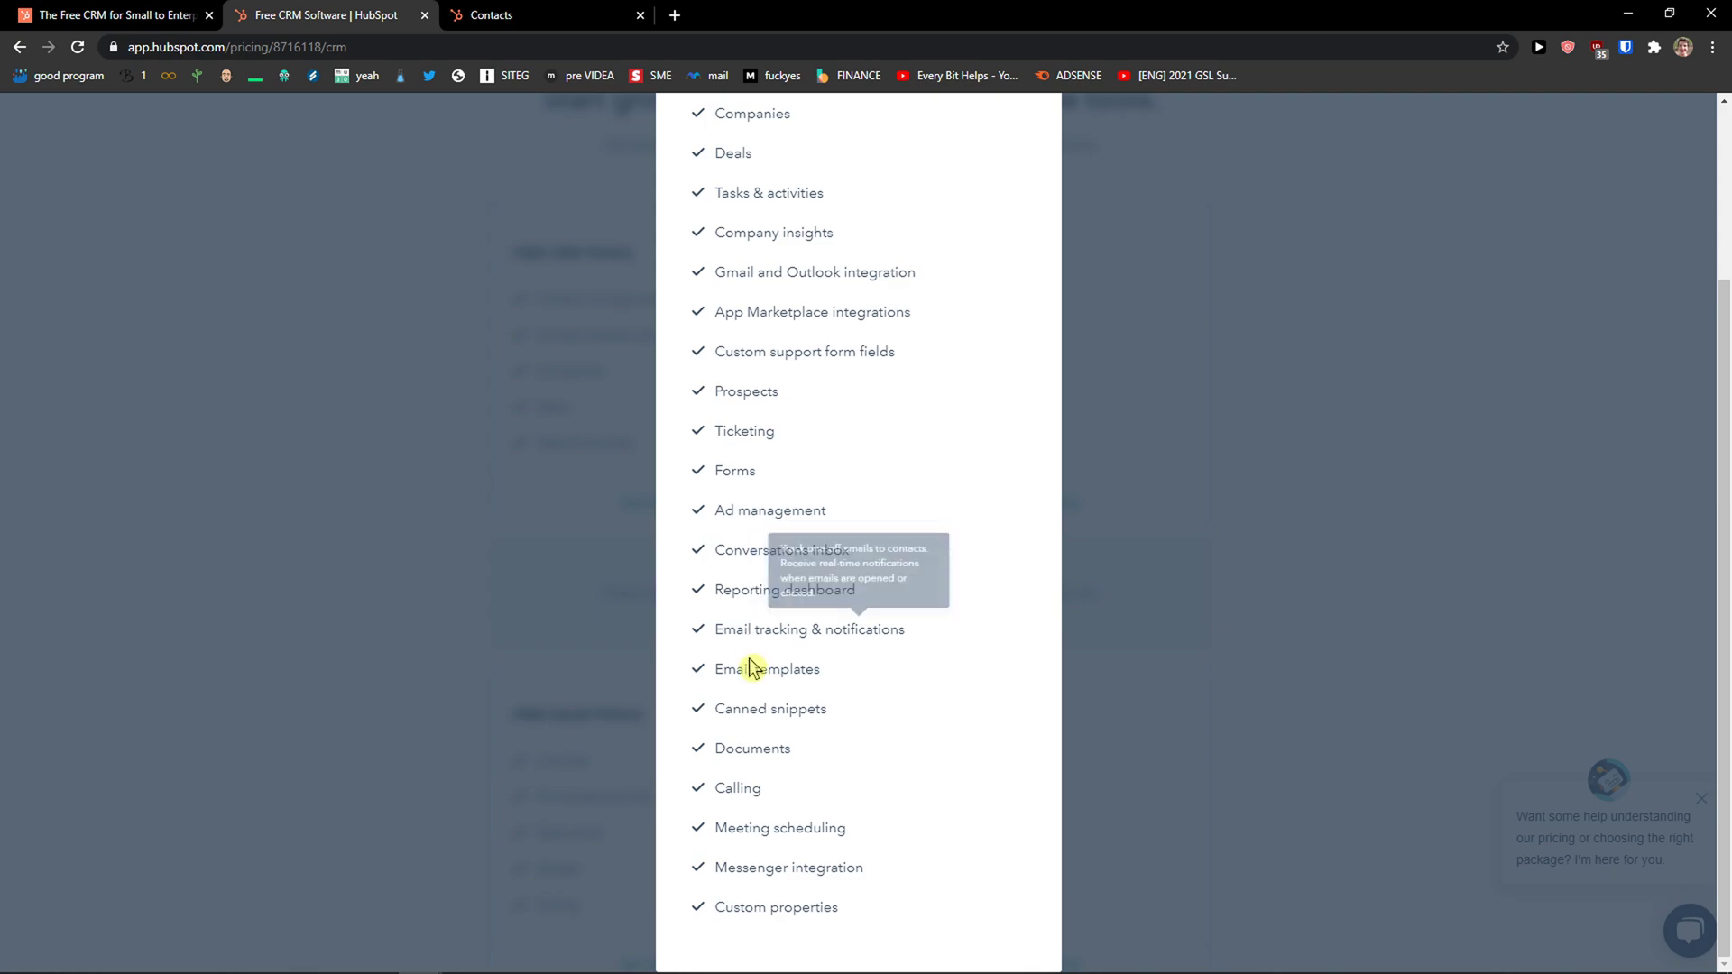
mouse_move(748, 677)
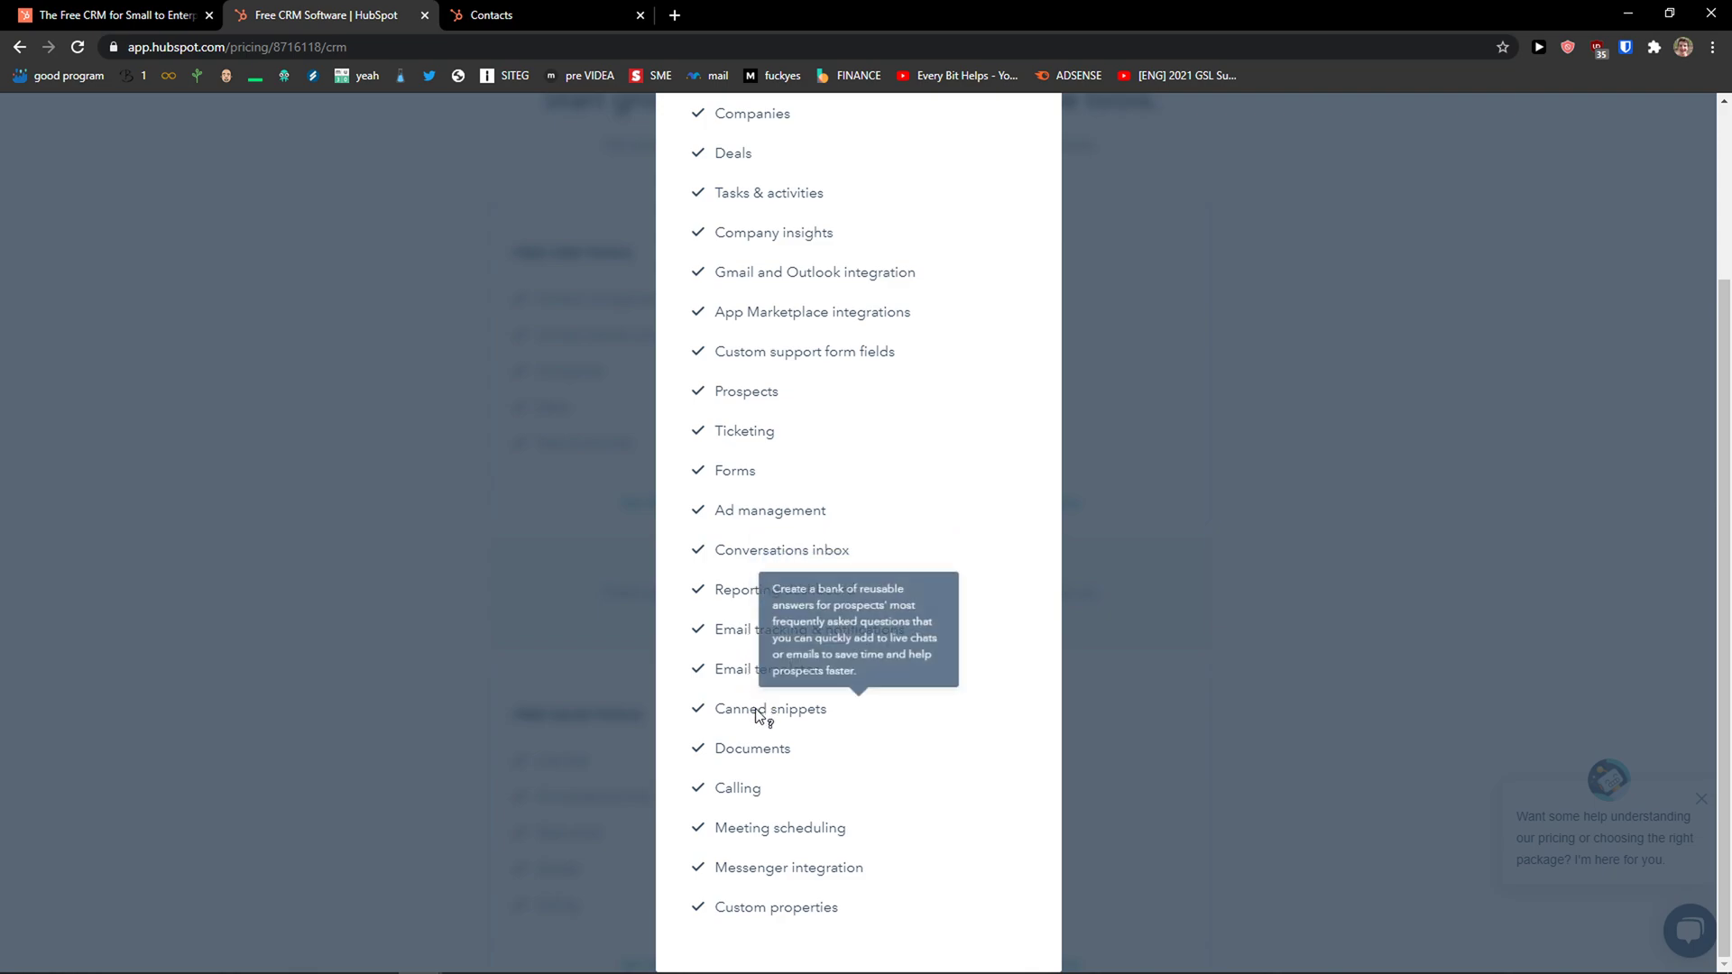
mouse_move(766, 756)
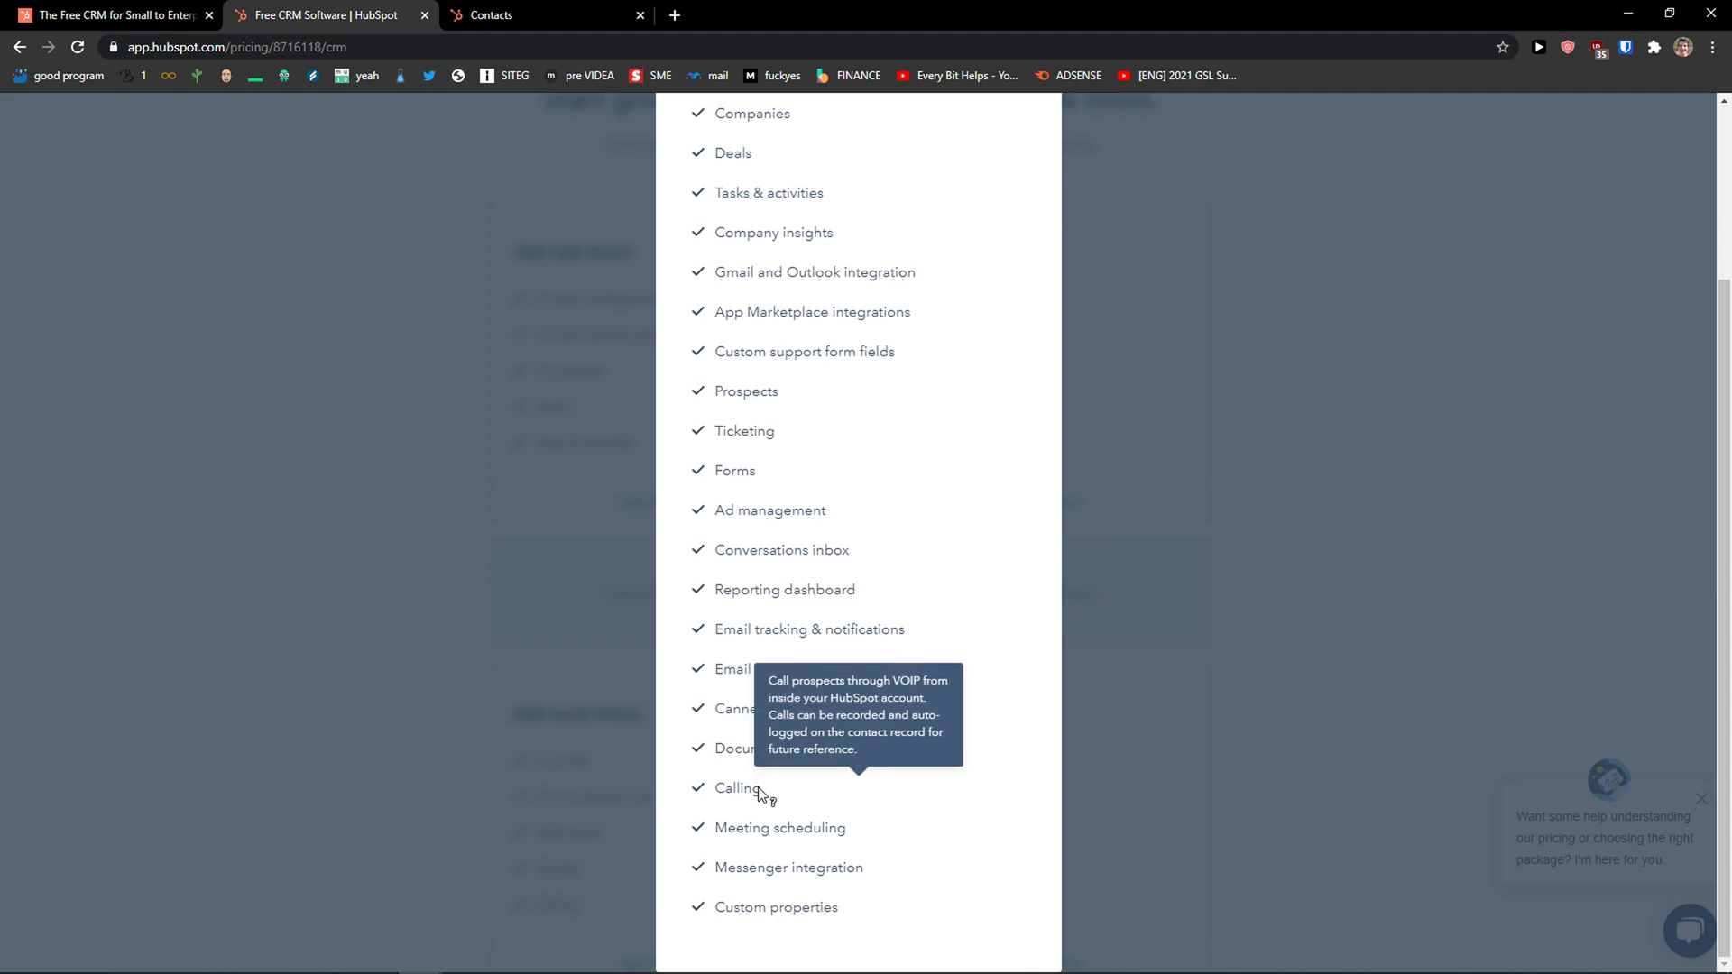
mouse_move(771, 840)
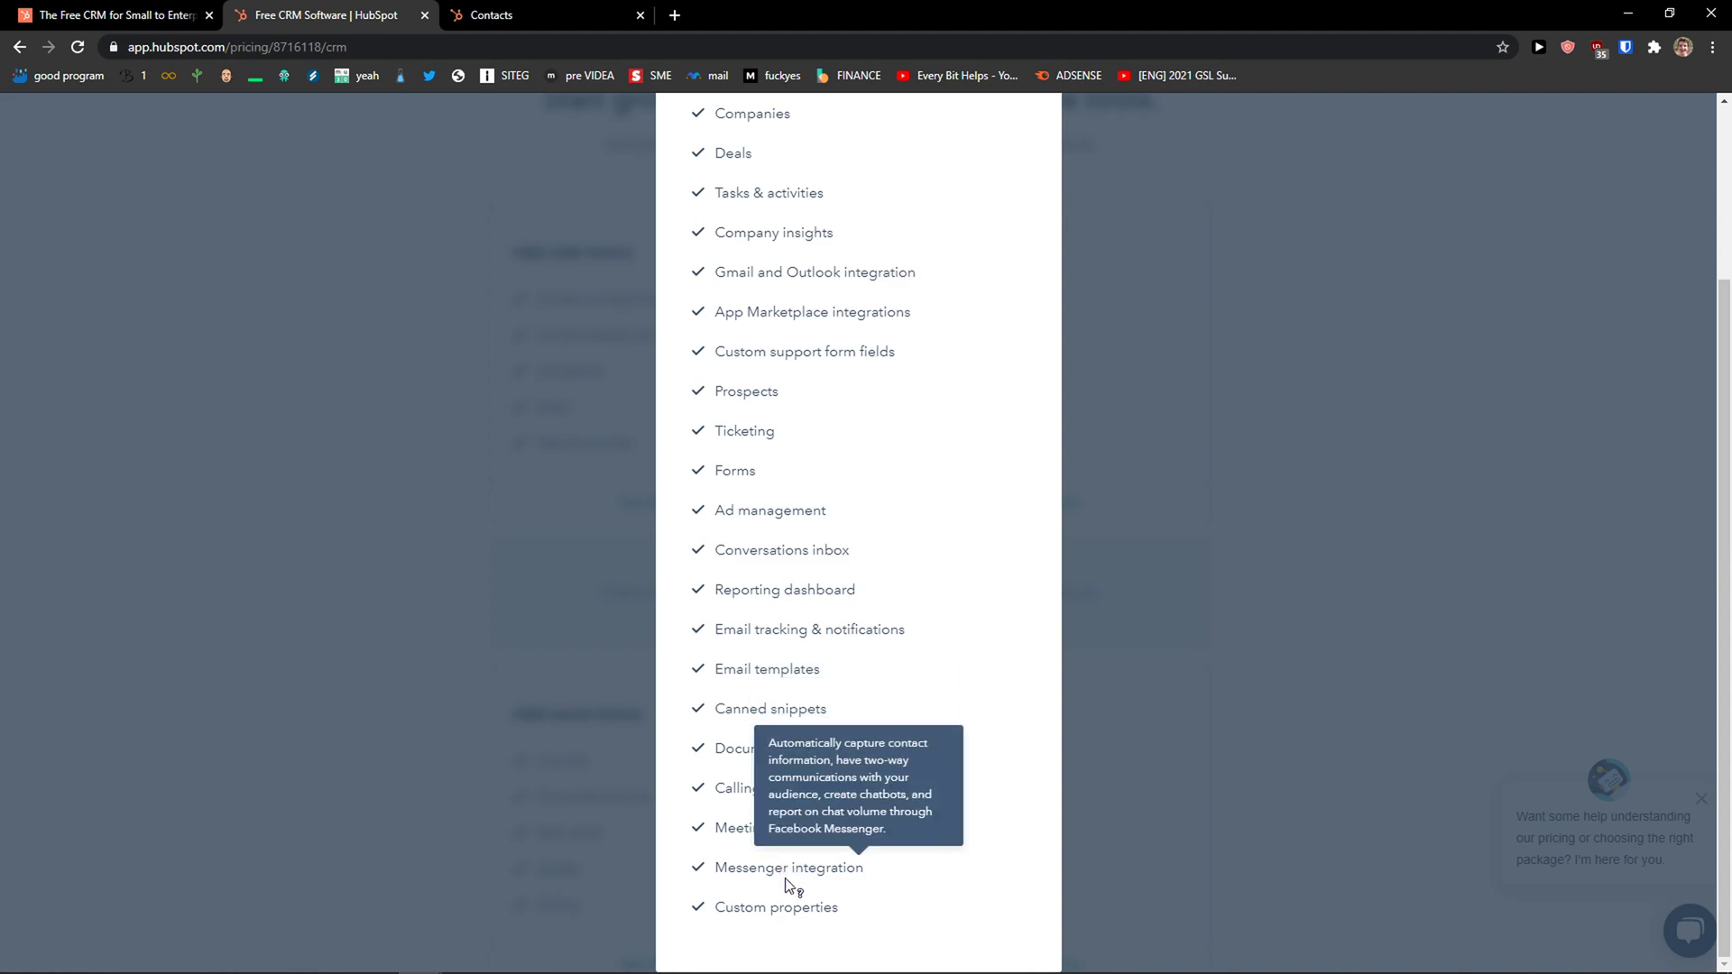
mouse_move(794, 916)
scroll(646, 607, up, 3)
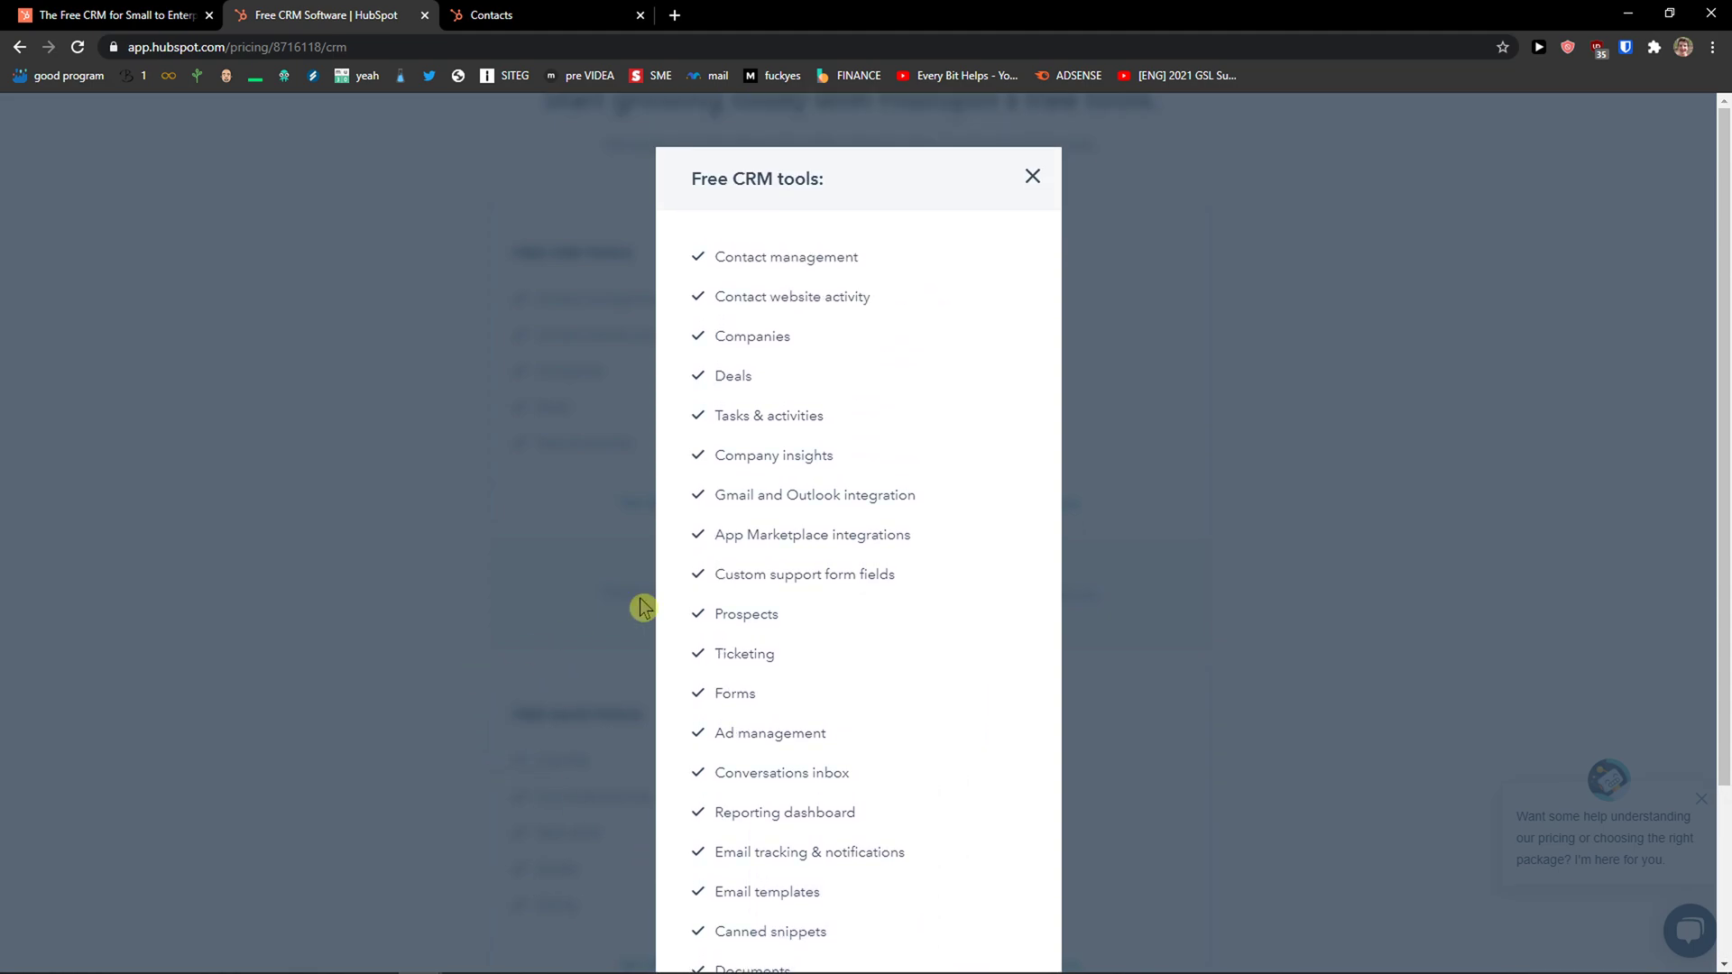
Close the free tools list, show CRM & Sales pricing, and compare Pay Upfront with Pay Monthly.
click(1032, 181)
scroll(830, 351, up, 2)
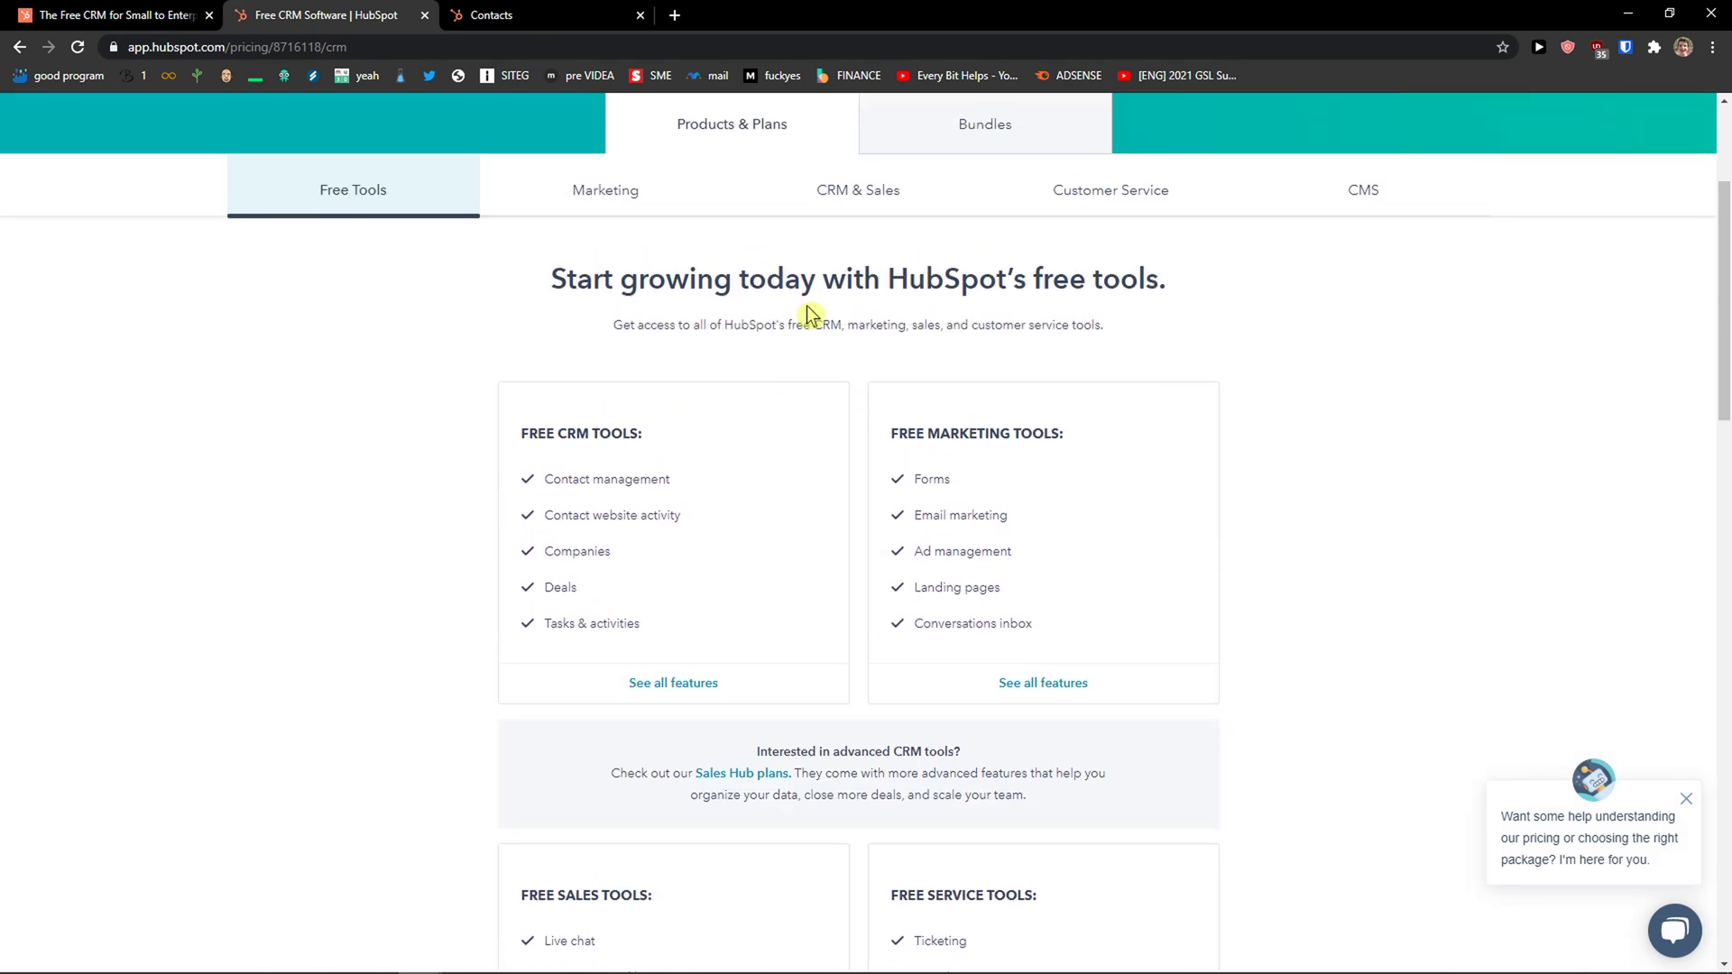
click(835, 194)
scroll(285, 485, down, 2)
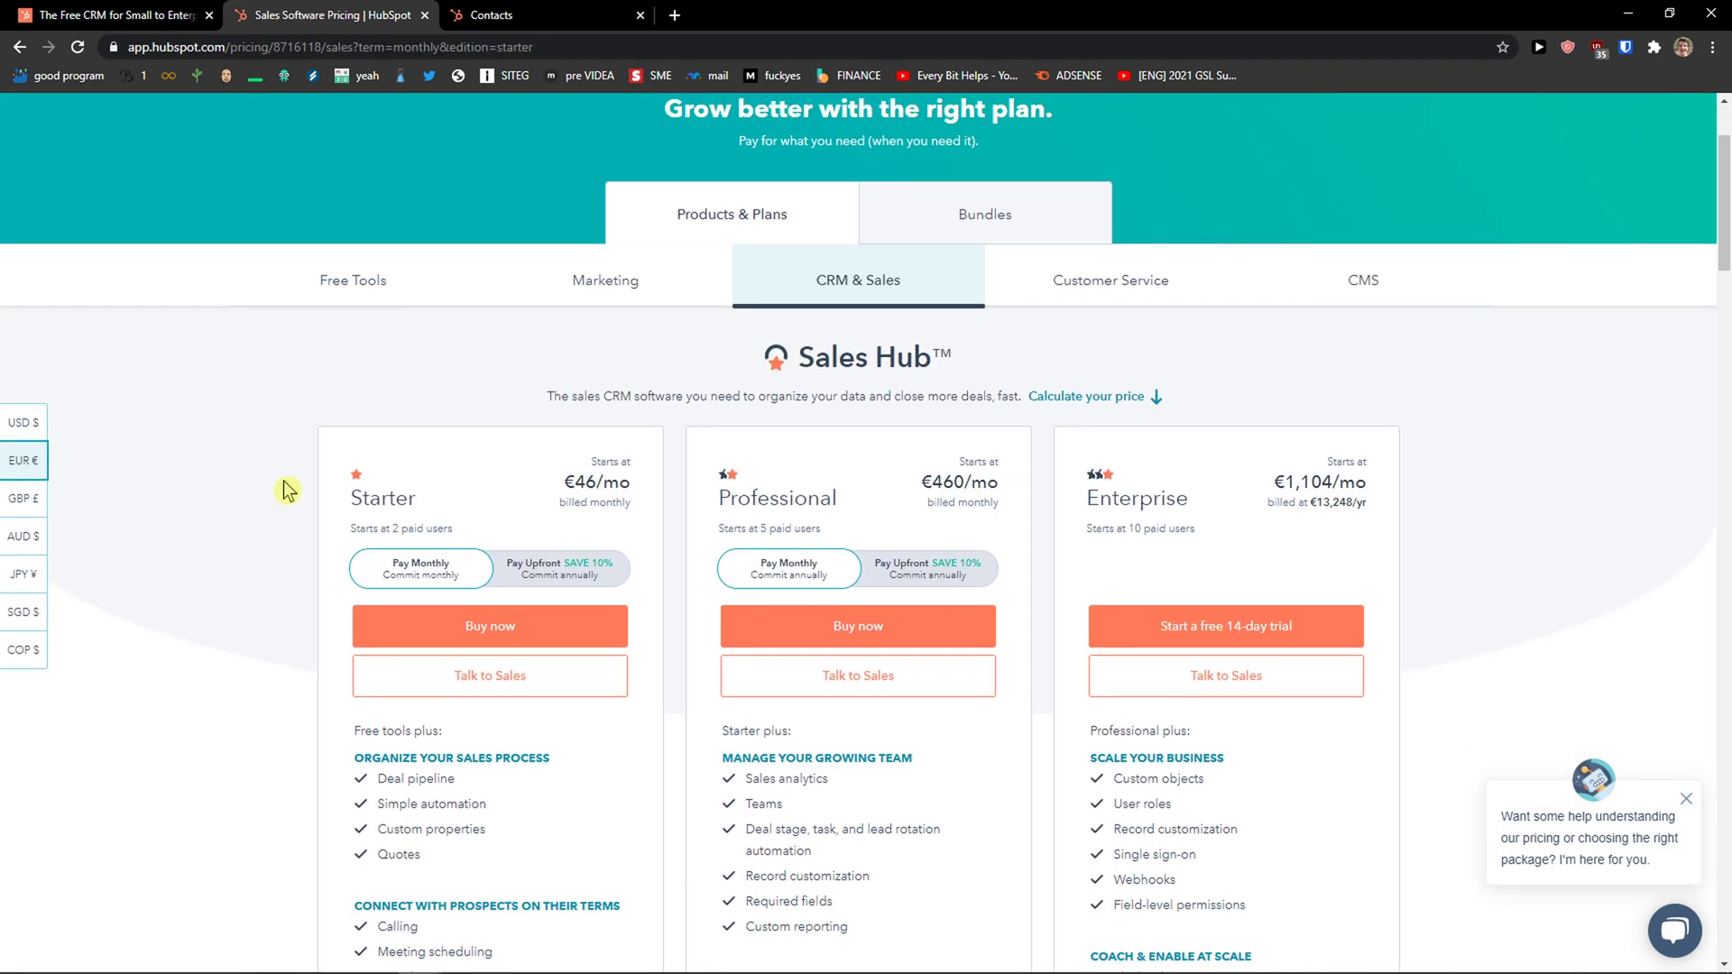
scroll(465, 578, down, 1)
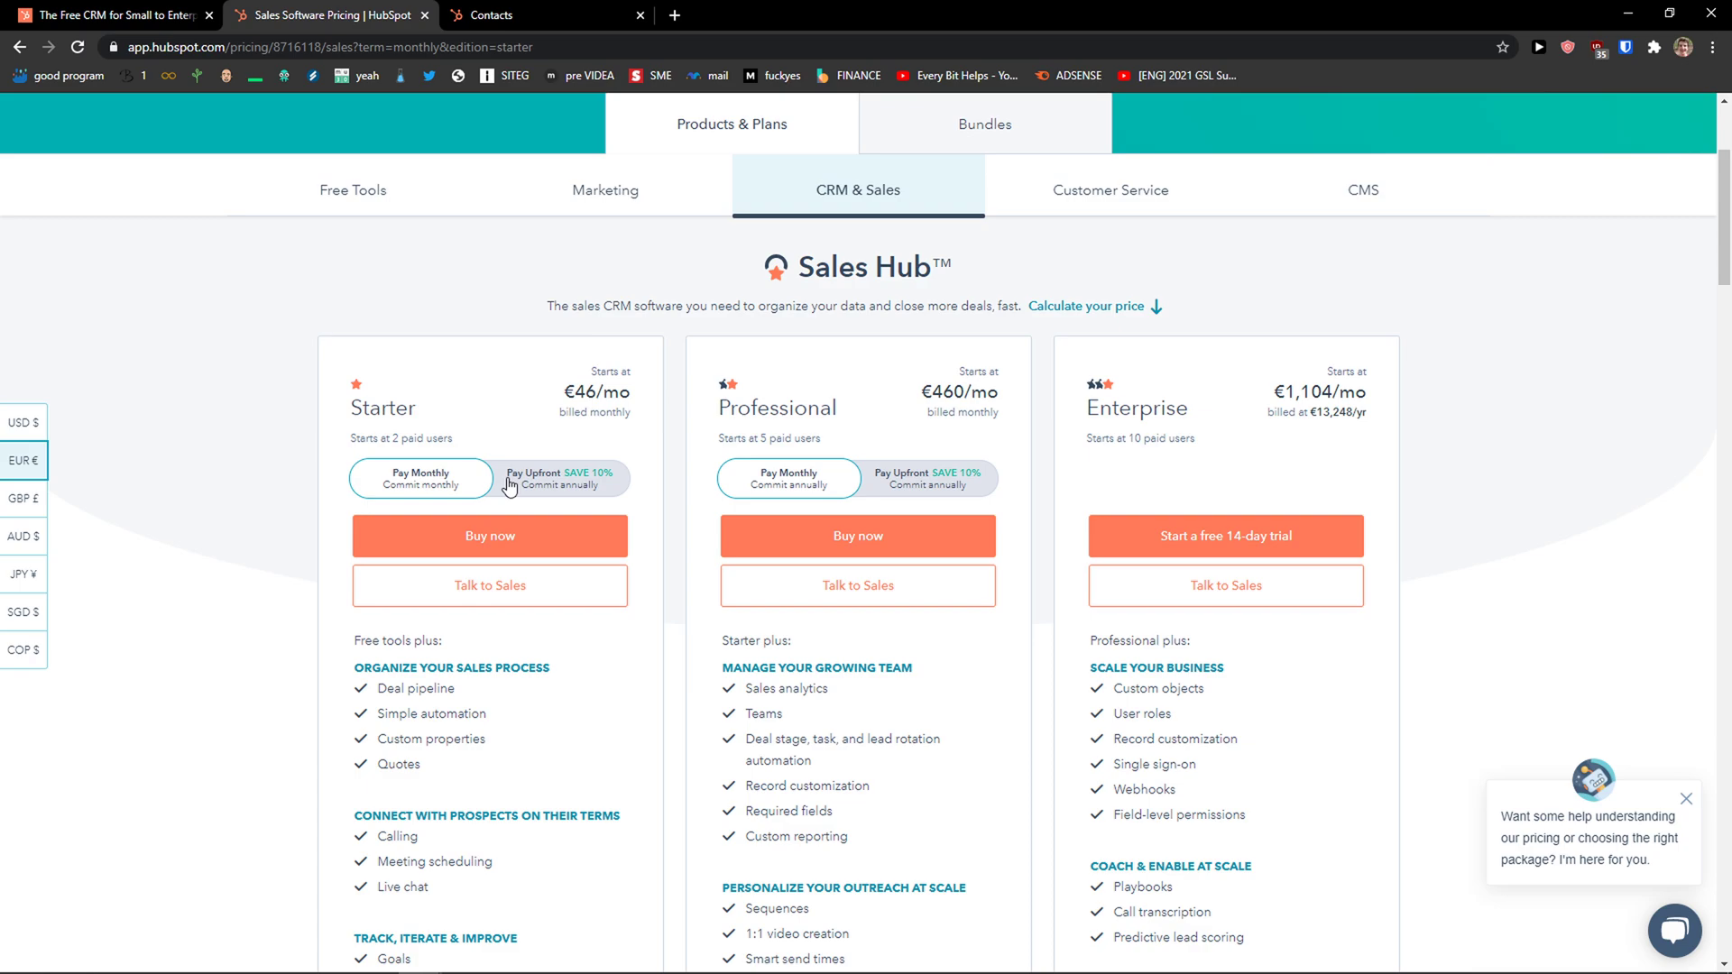
click(510, 488)
click(435, 490)
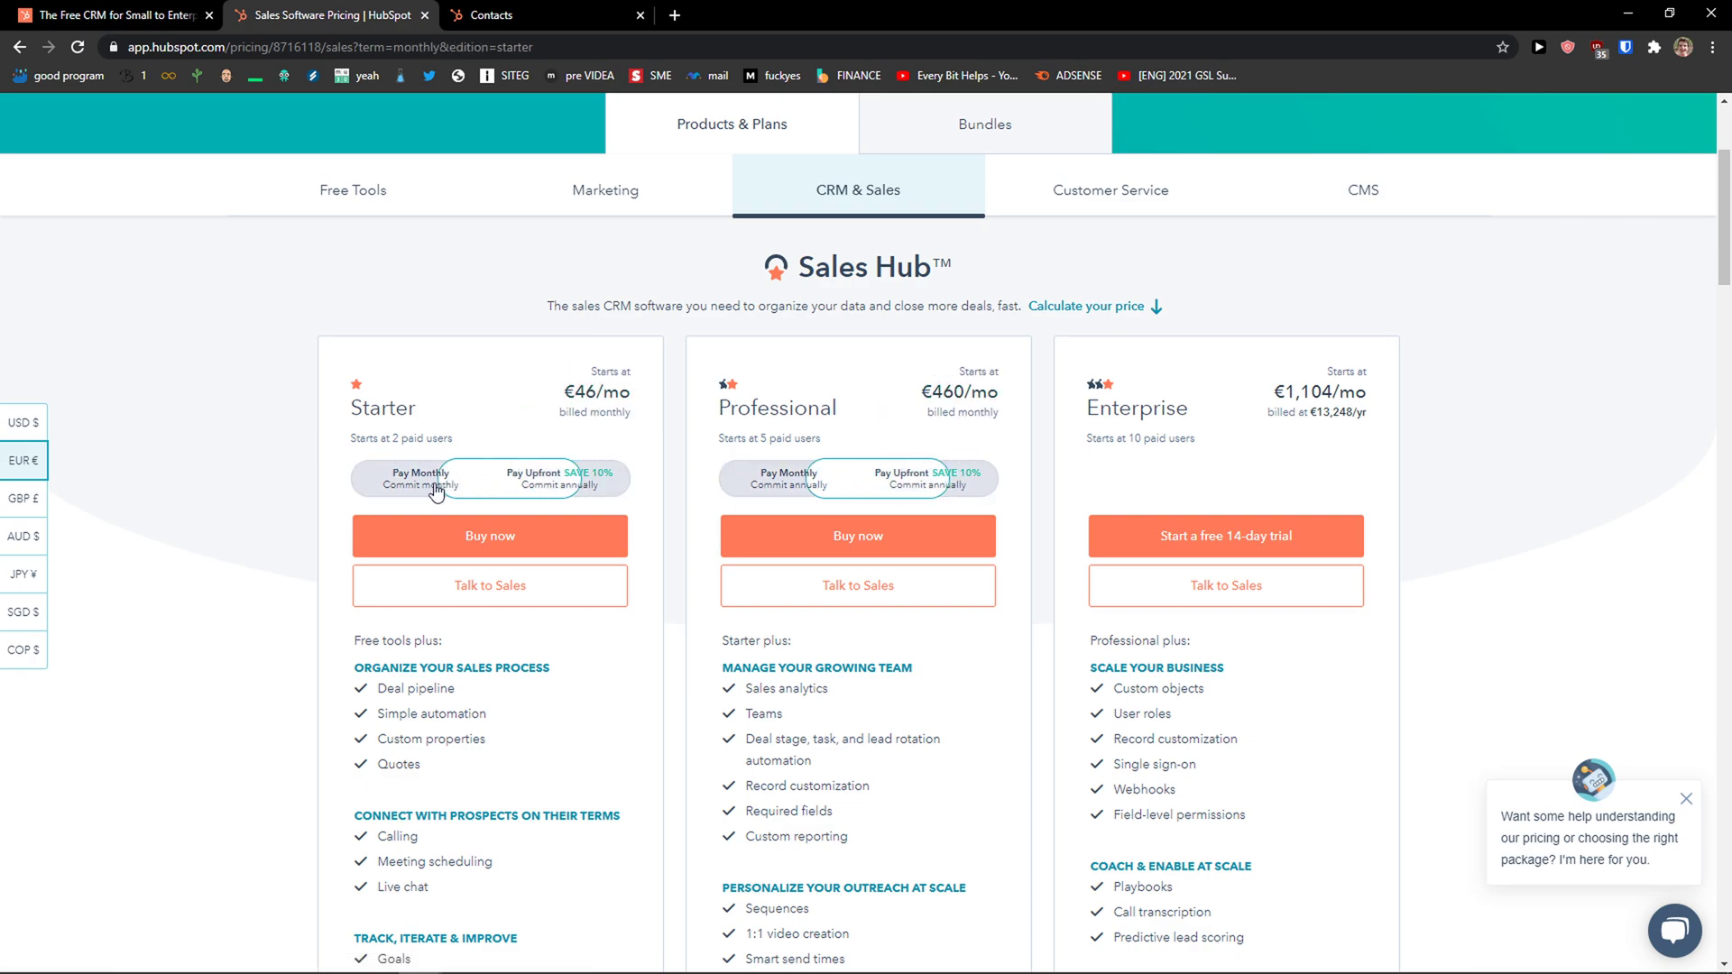
Review the Sales Hub plan features and highlight the Professional plan's €460/mo price.
scroll(285, 497, down, 1)
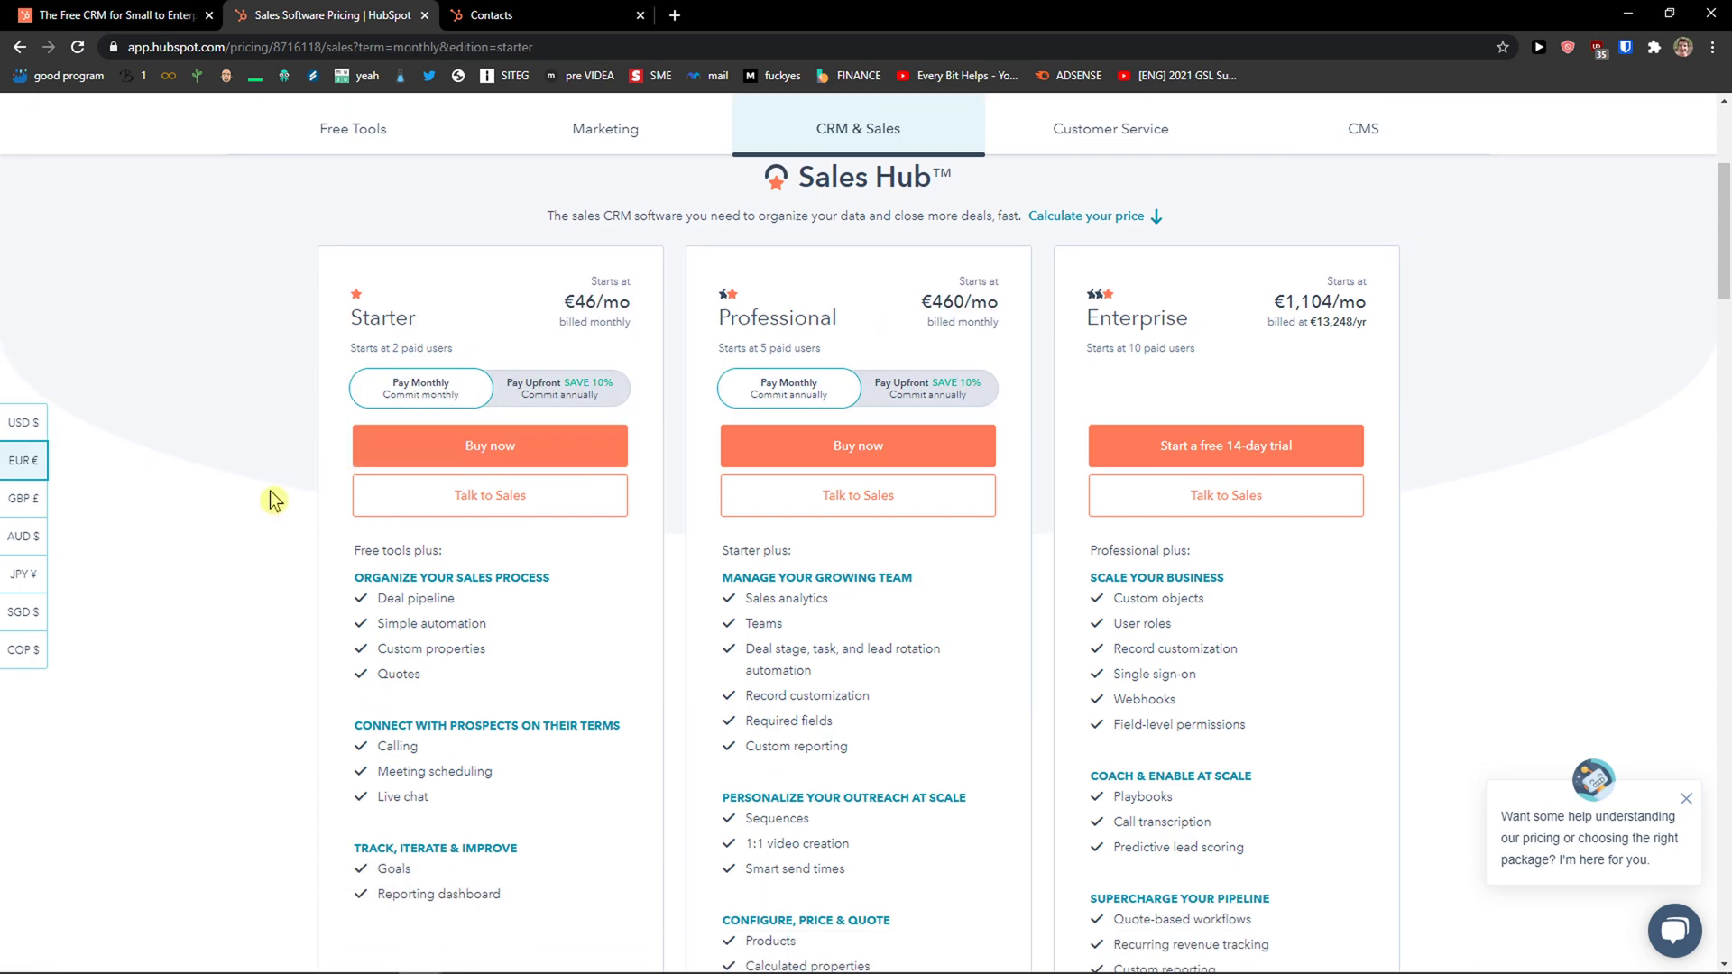
scroll(279, 496, down, 1)
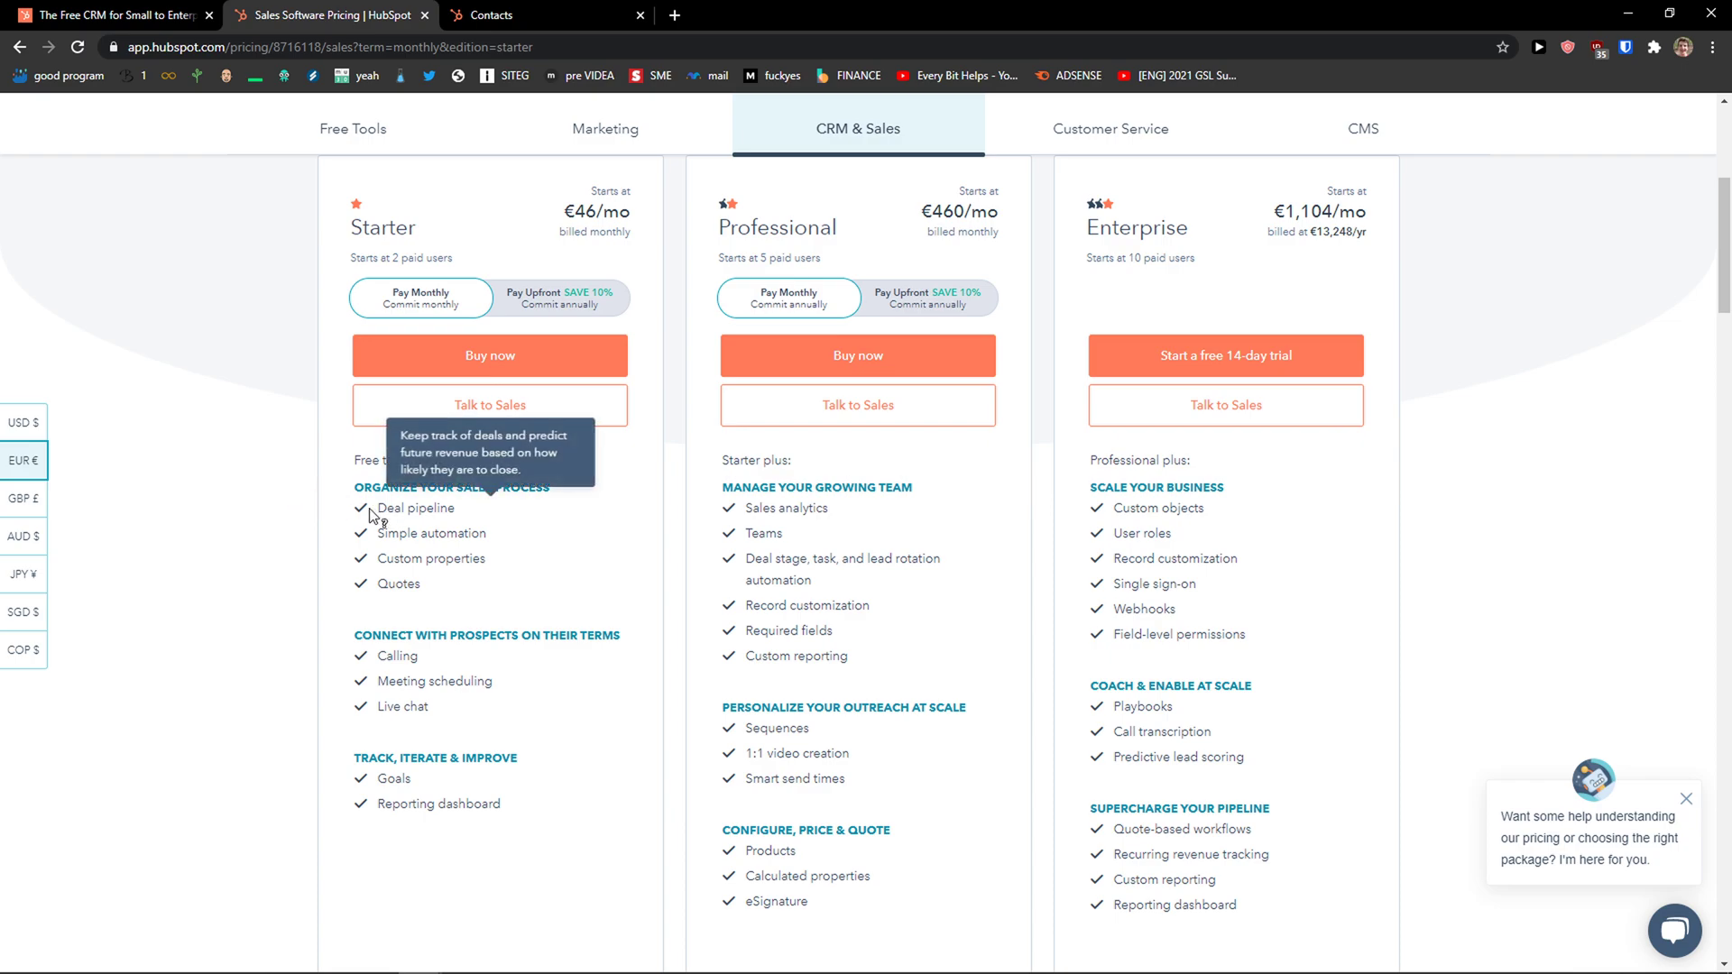
mouse_move(382, 526)
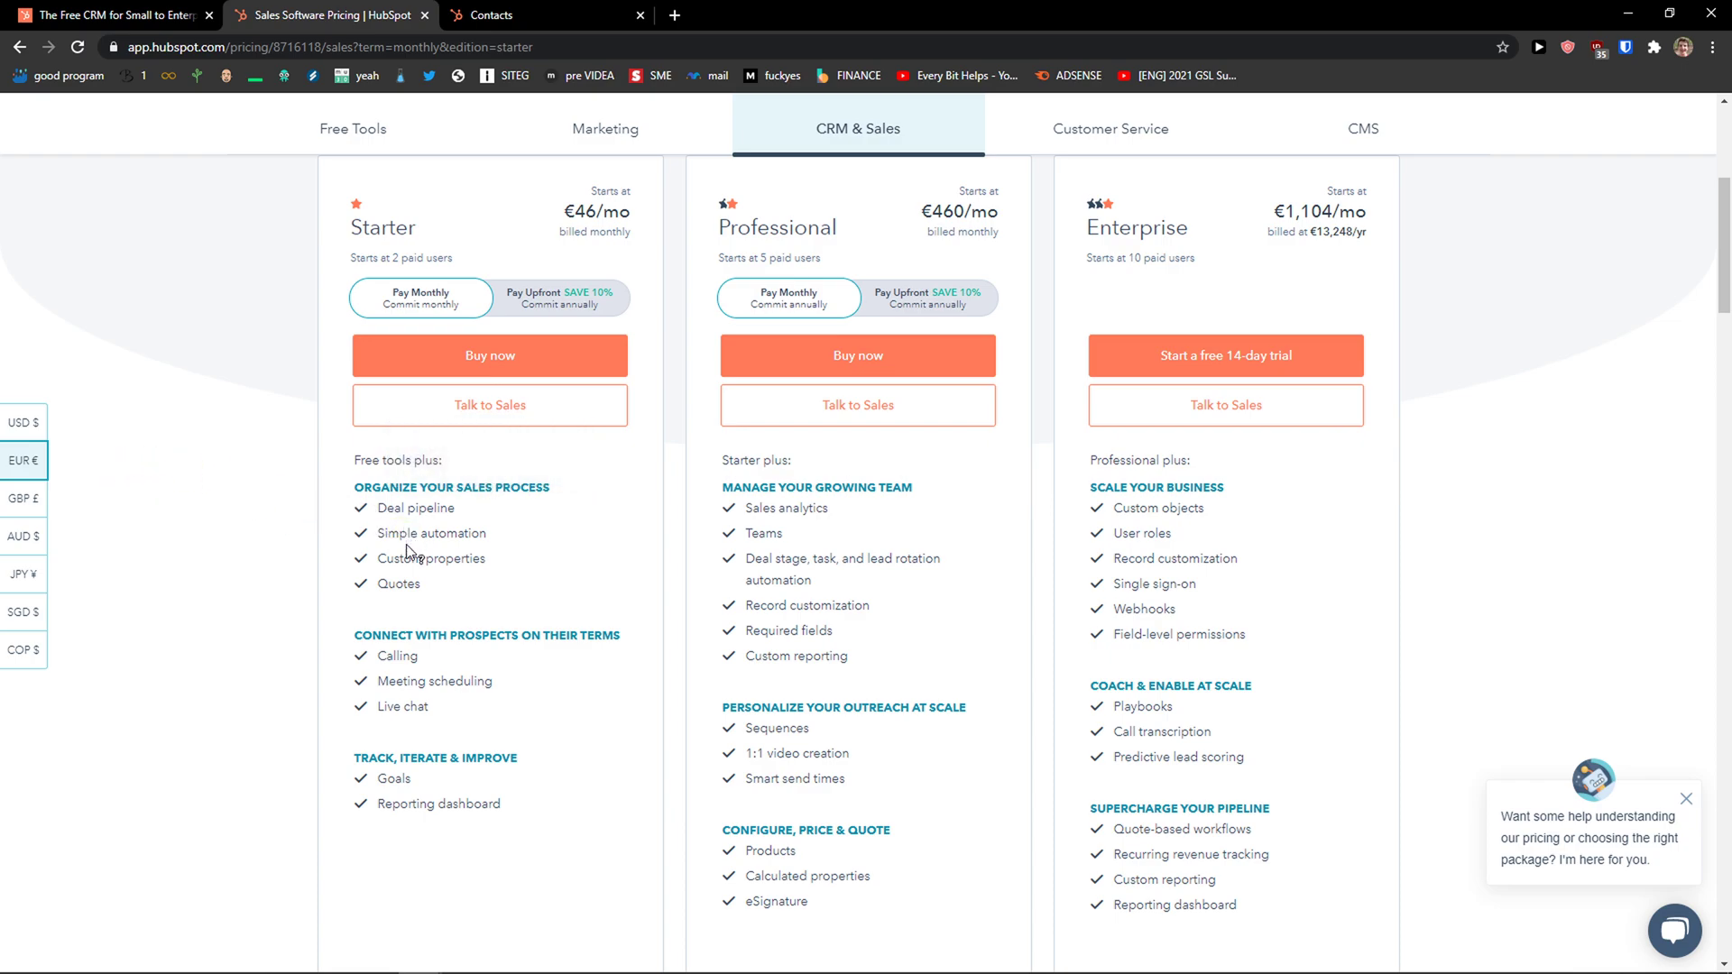
mouse_move(386, 581)
scroll(701, 370, up, 1)
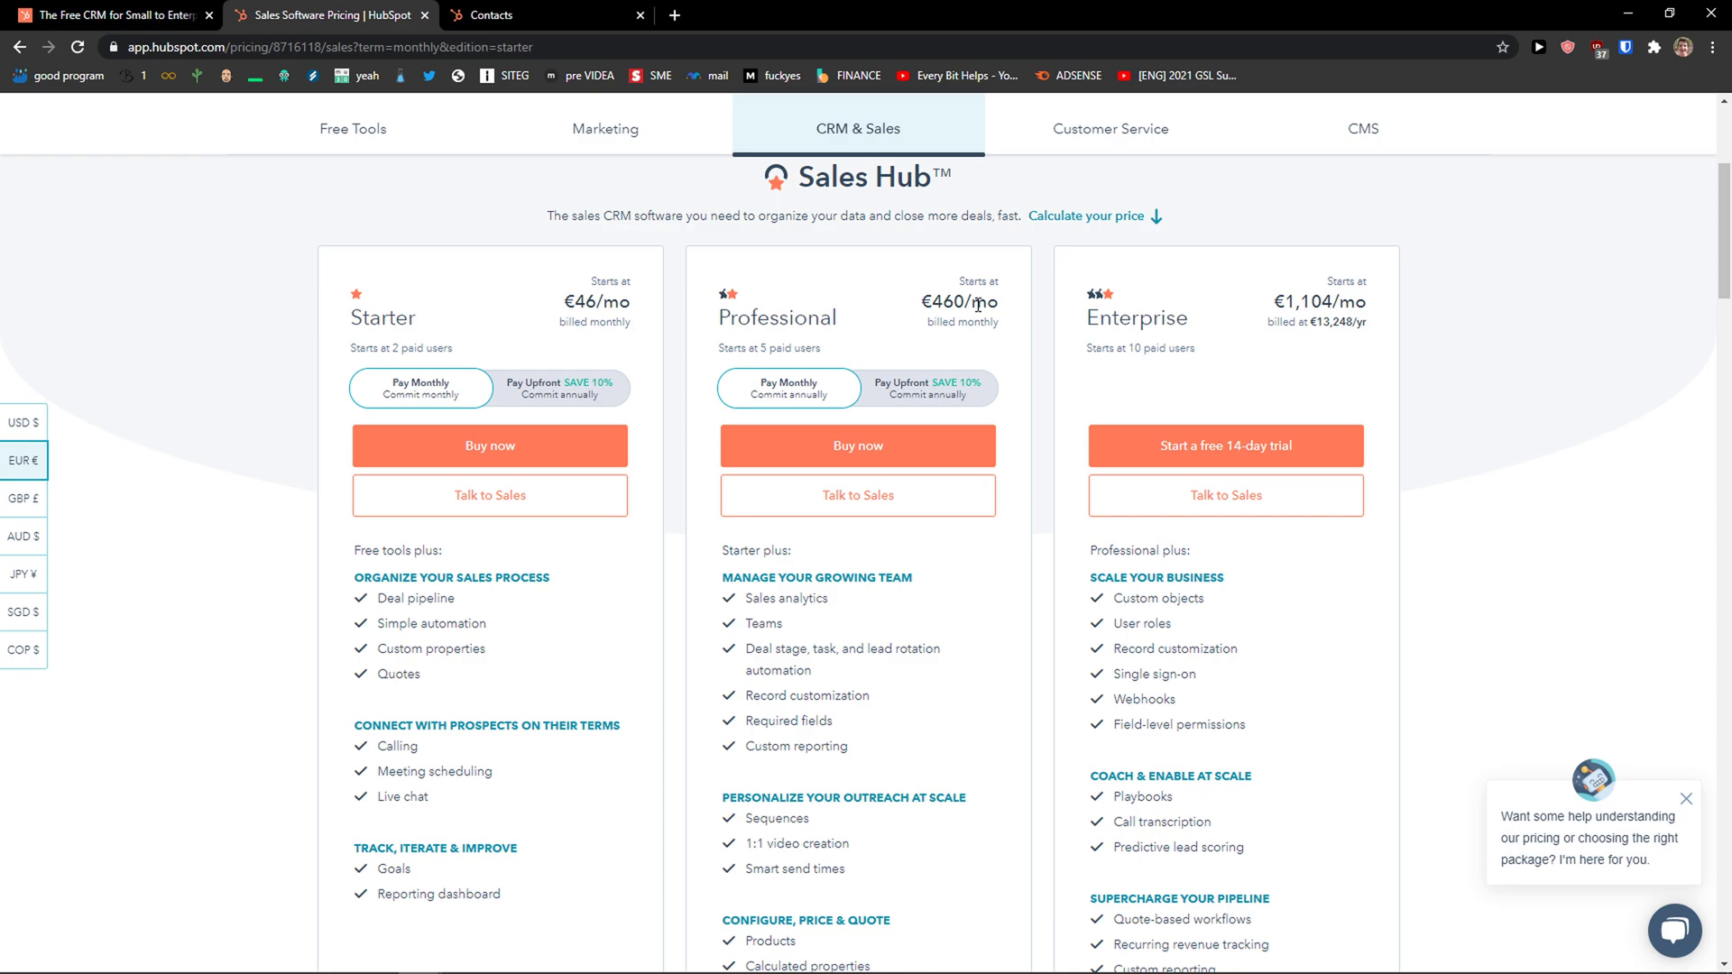
mouse_move(866, 658)
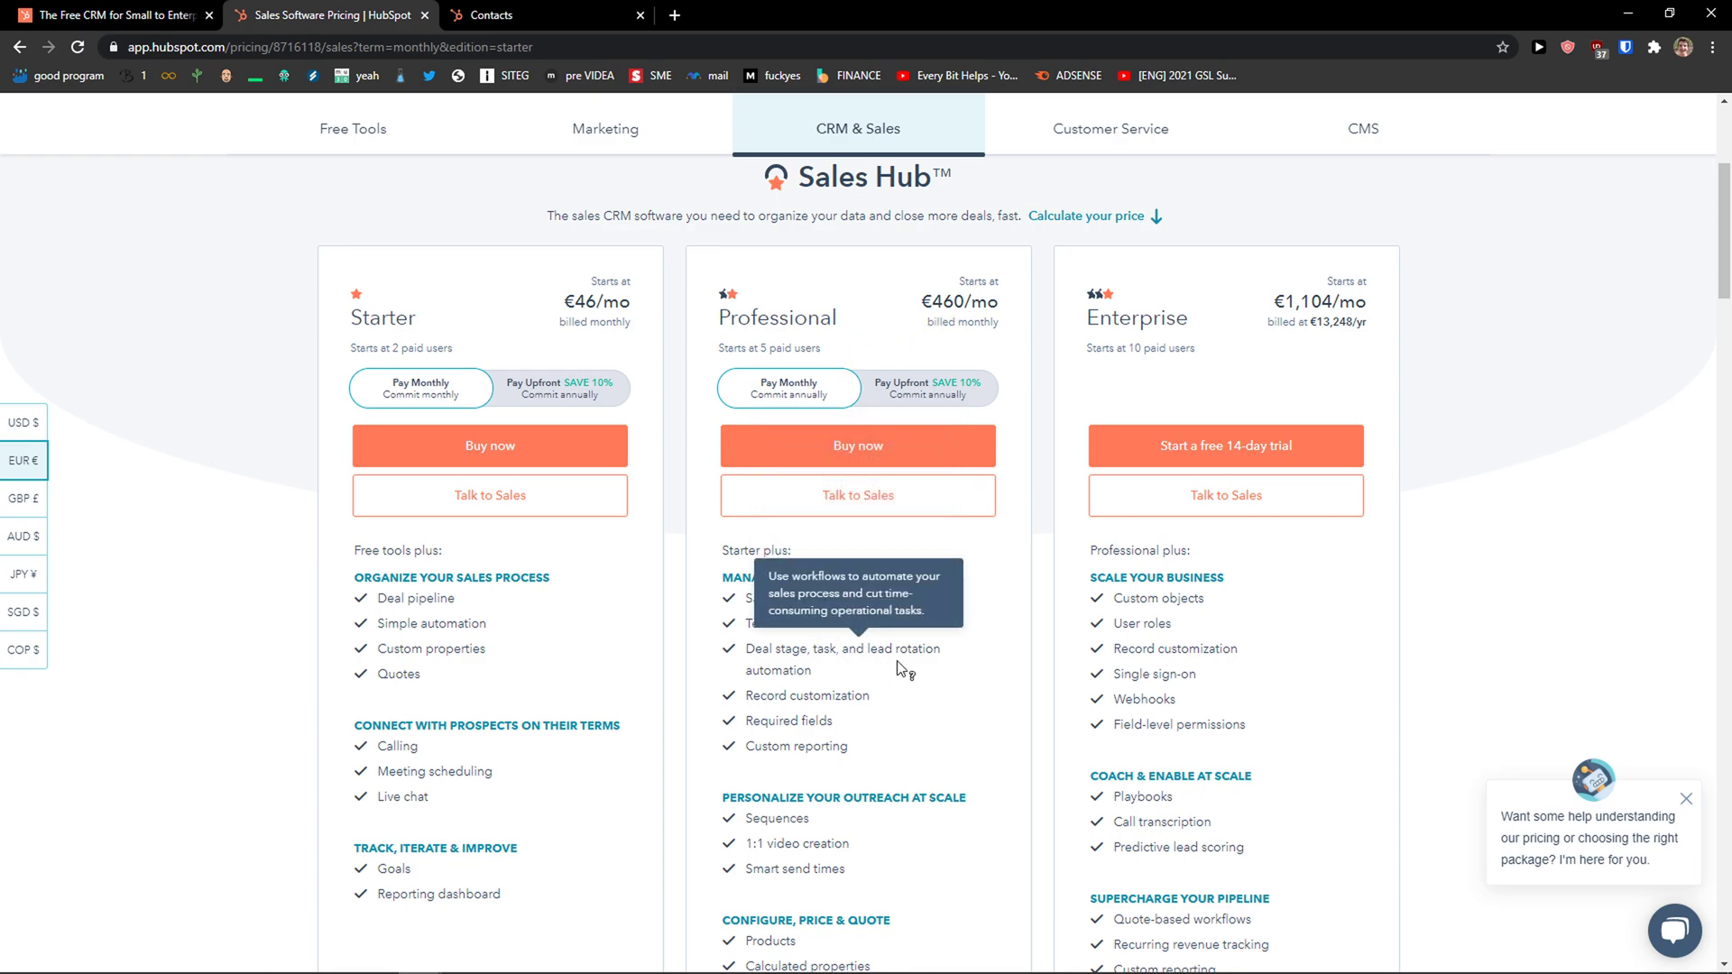
scroll(900, 665, up, 1)
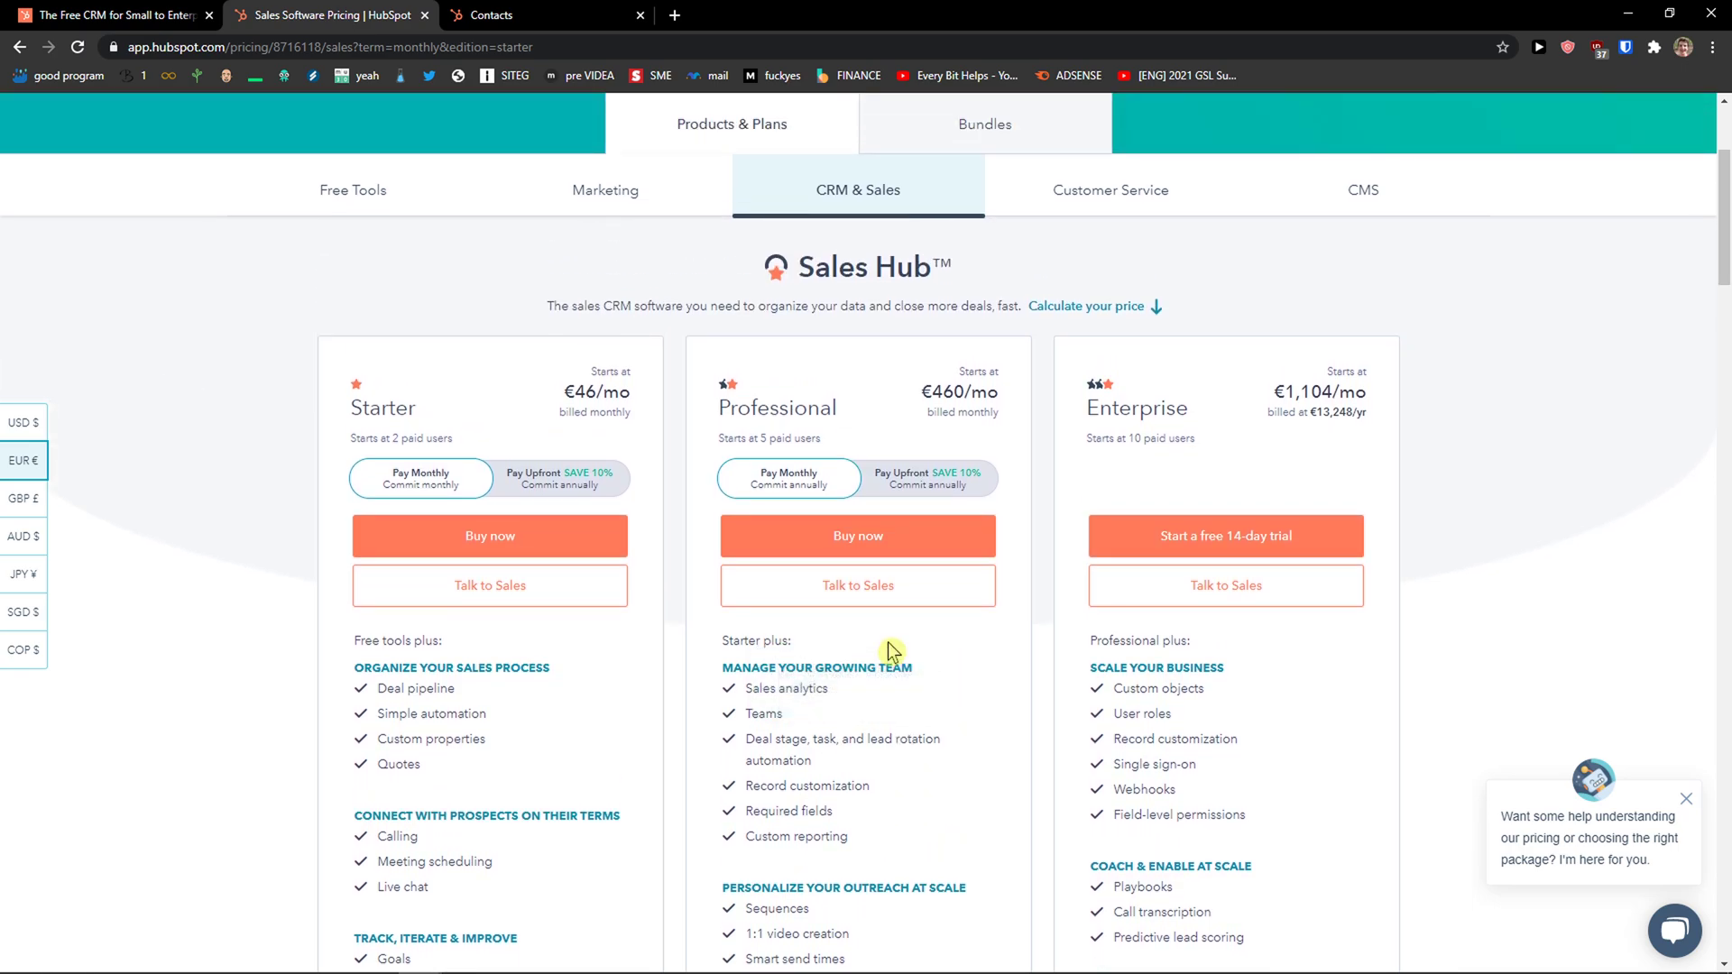
drag(917, 397, 982, 394)
Glance at the Marketing plans, then return to Sales Hub pricing and select Starter's paid-users line.
click(636, 192)
scroll(727, 421, down, 2)
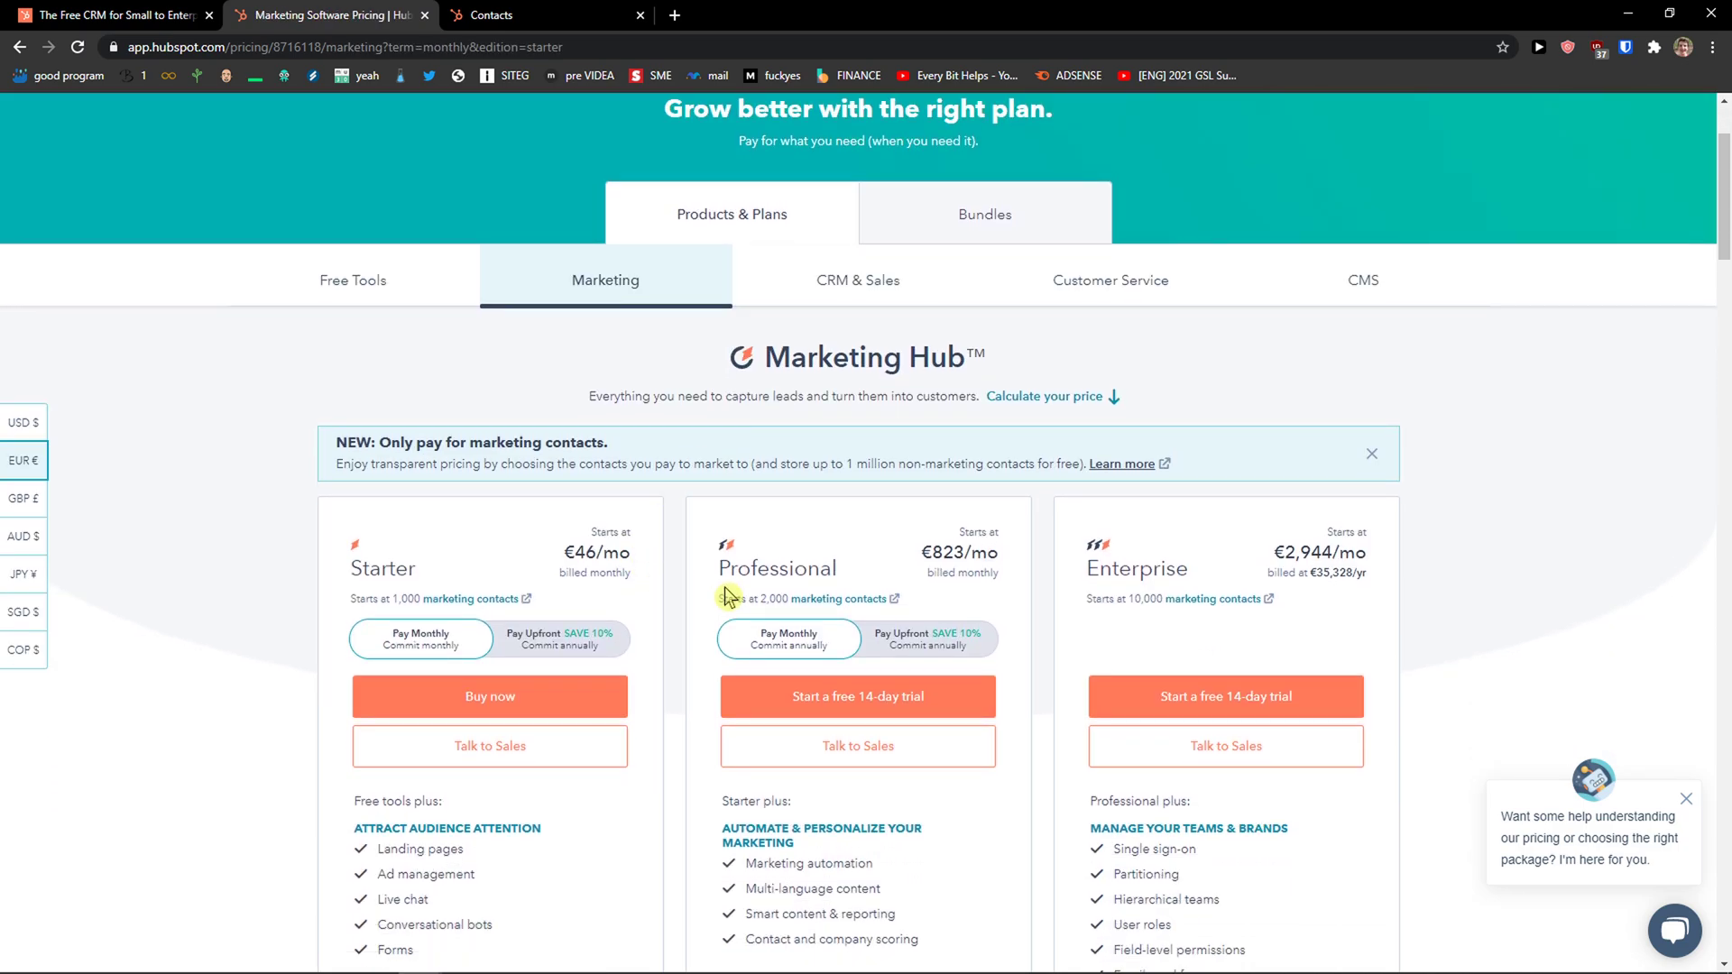
scroll(726, 505, down, 1)
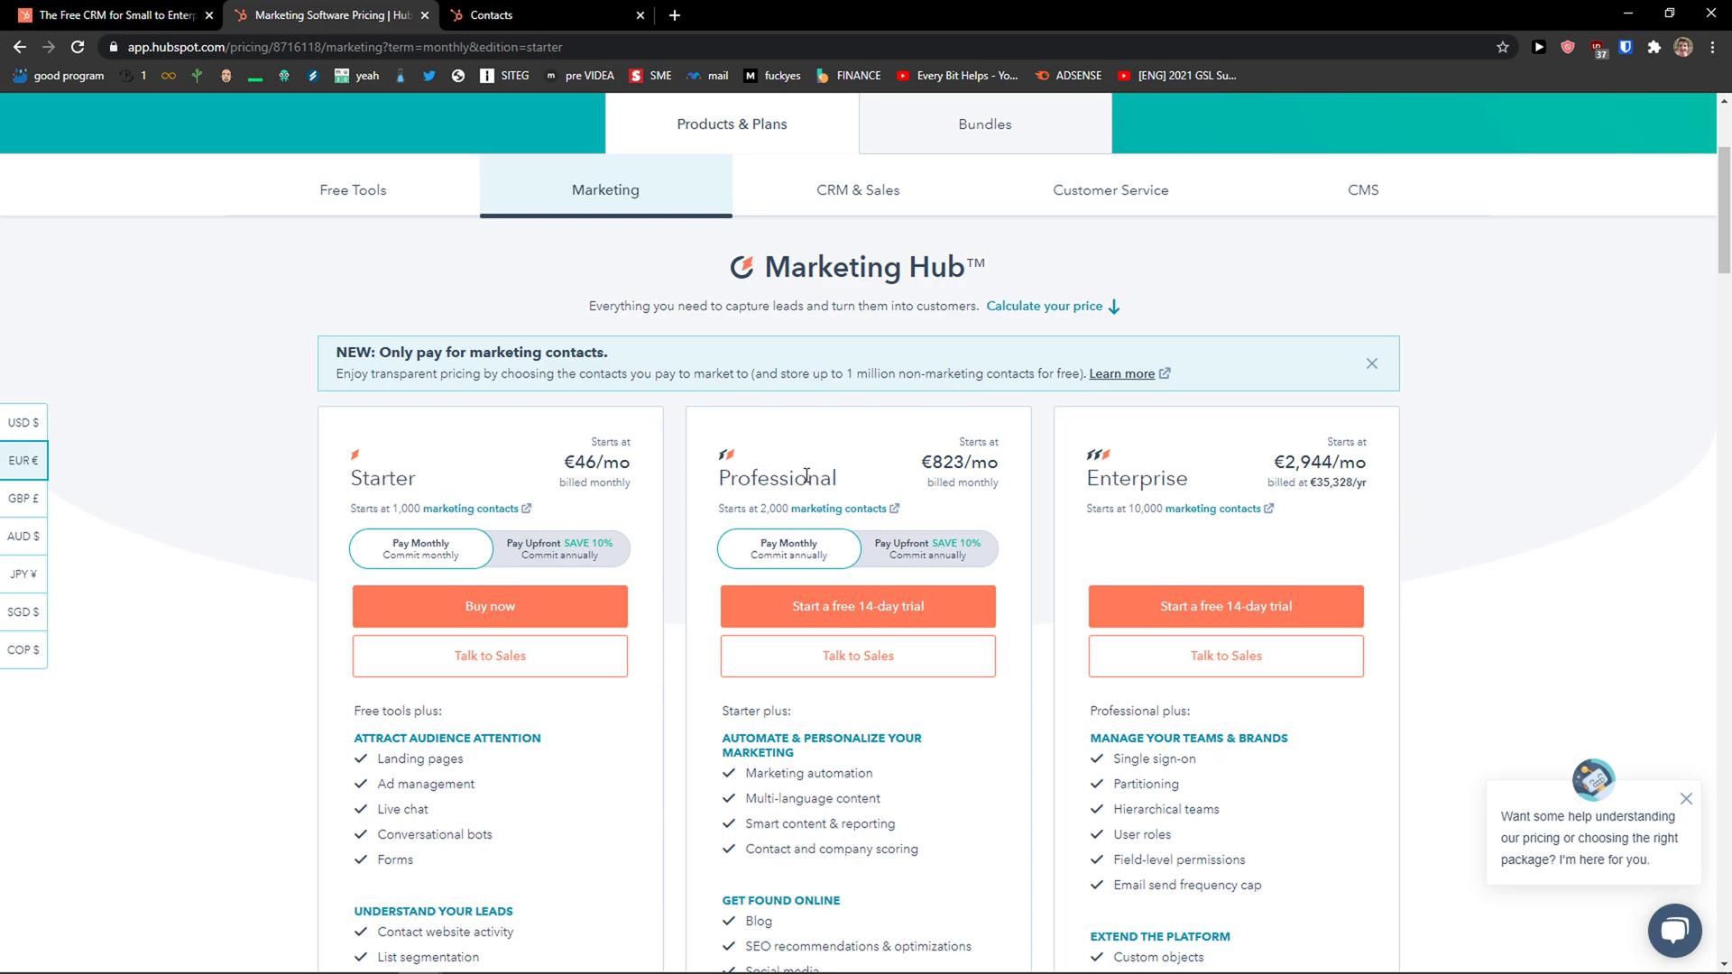
click(794, 200)
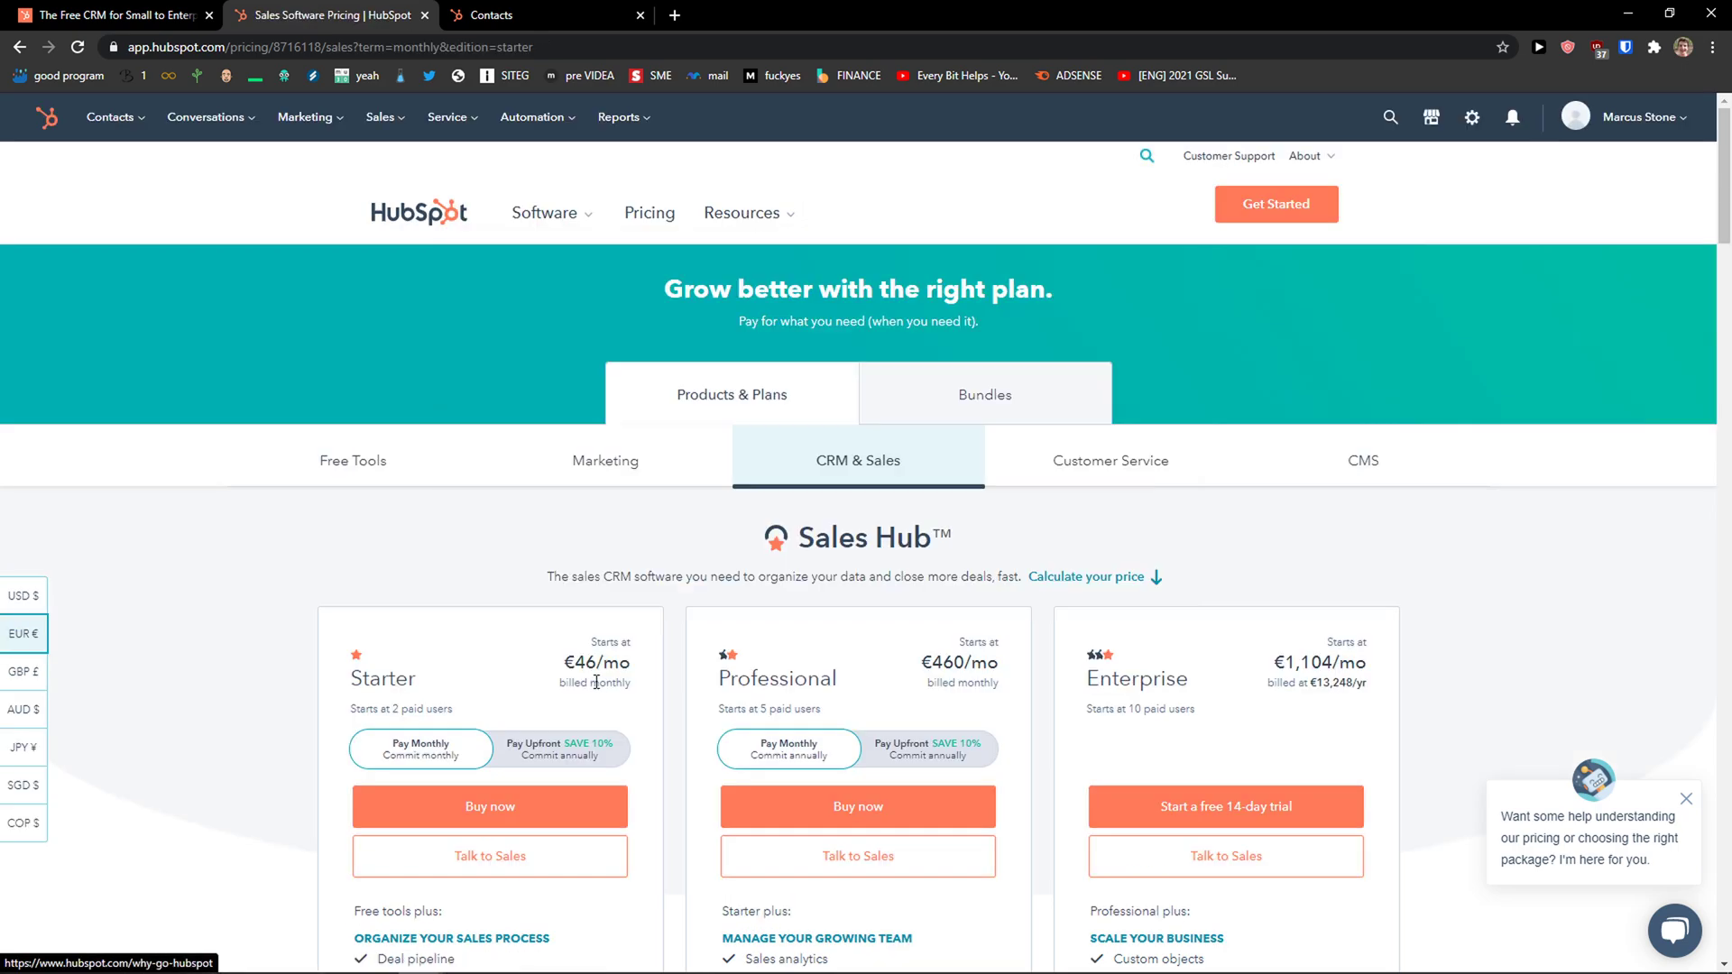
scroll(368, 676, down, 2)
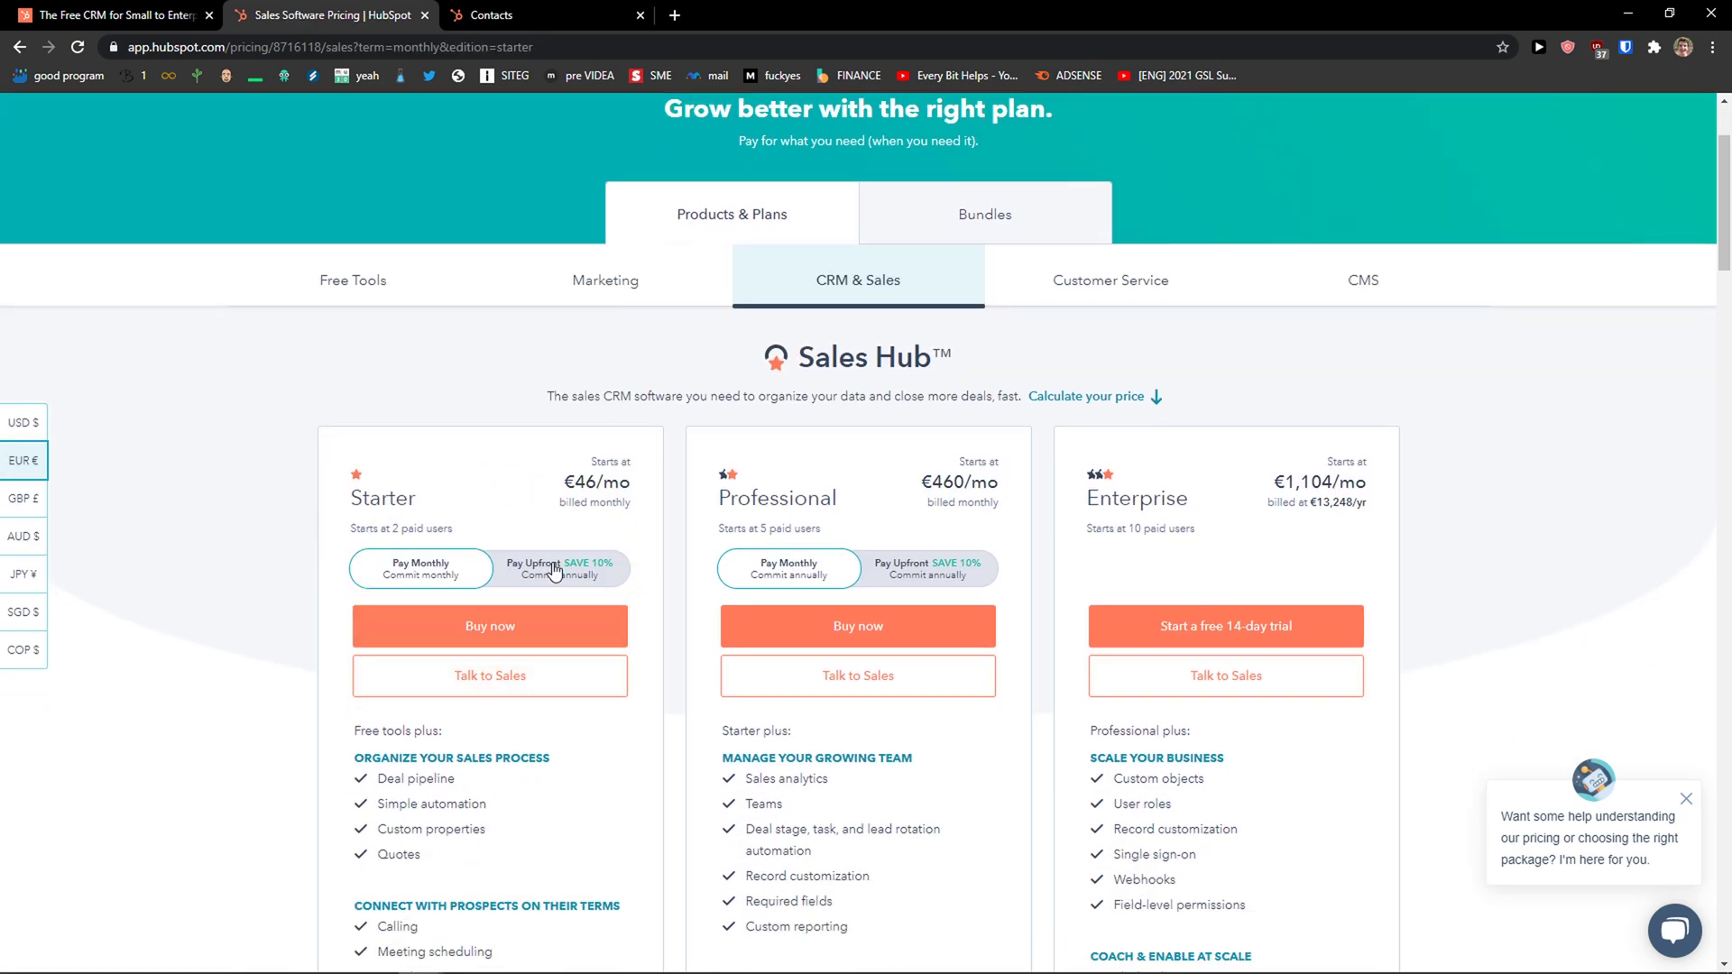
drag(402, 530, 351, 535)
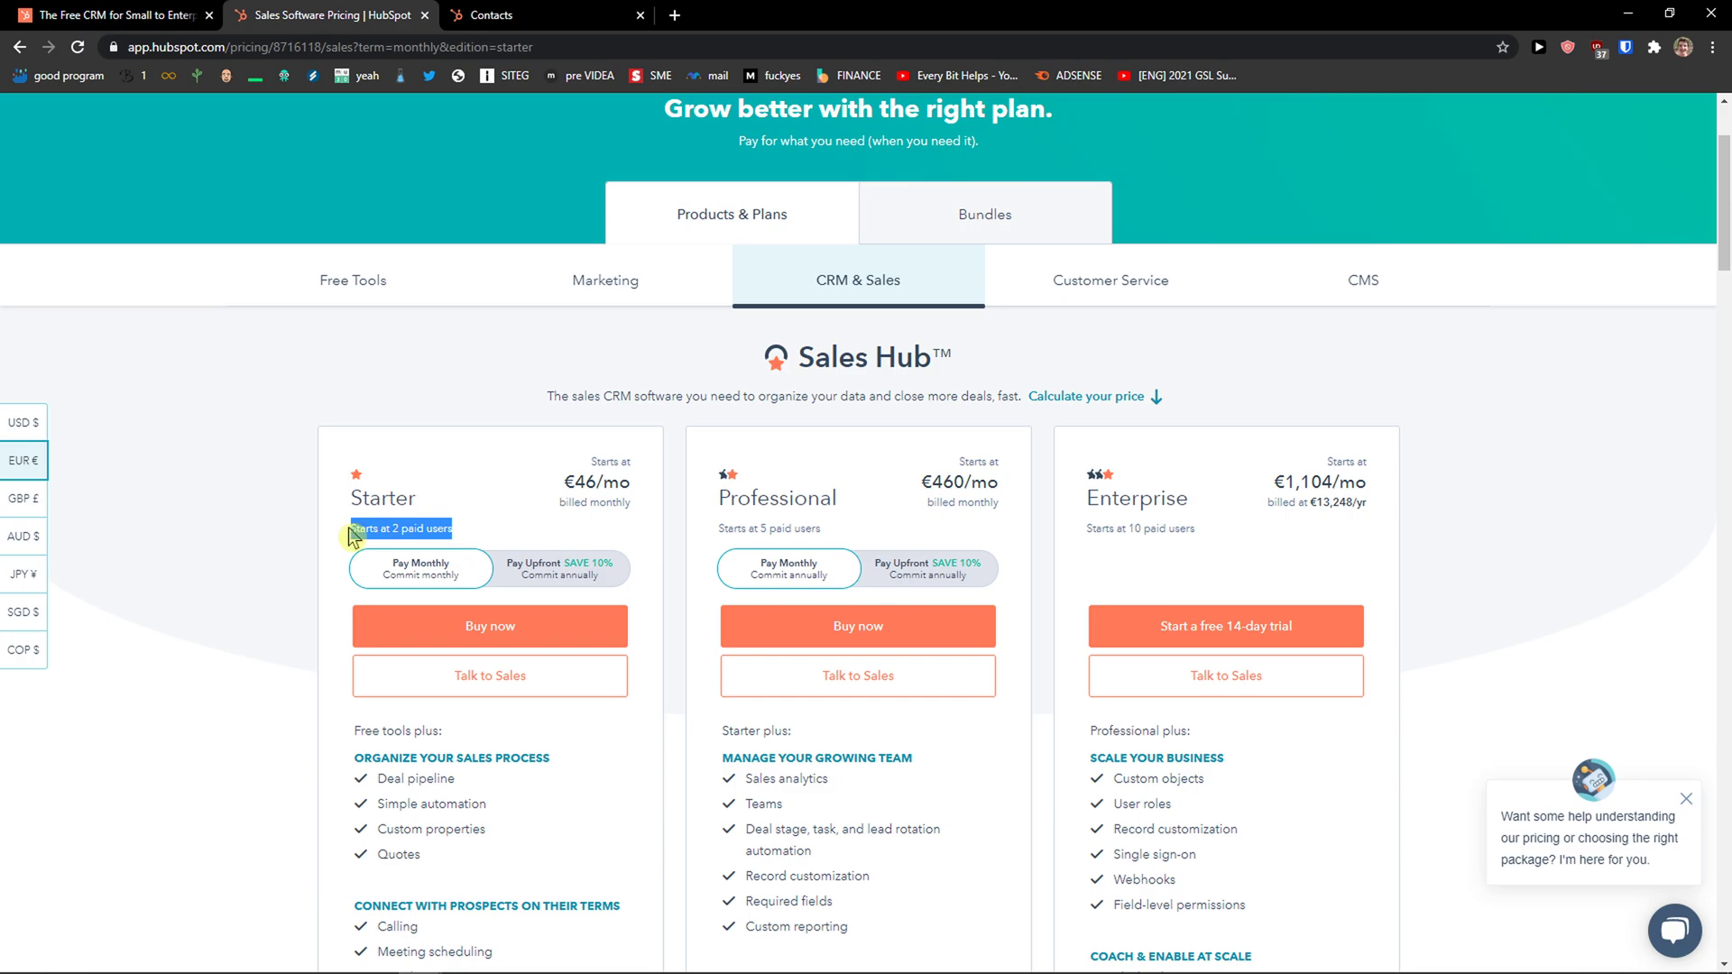
scroll(351, 536, down, 1)
Switch between the free CRM overview, Sales pricing and contacts browser tabs, ending on Sales Hub pricing.
click(135, 15)
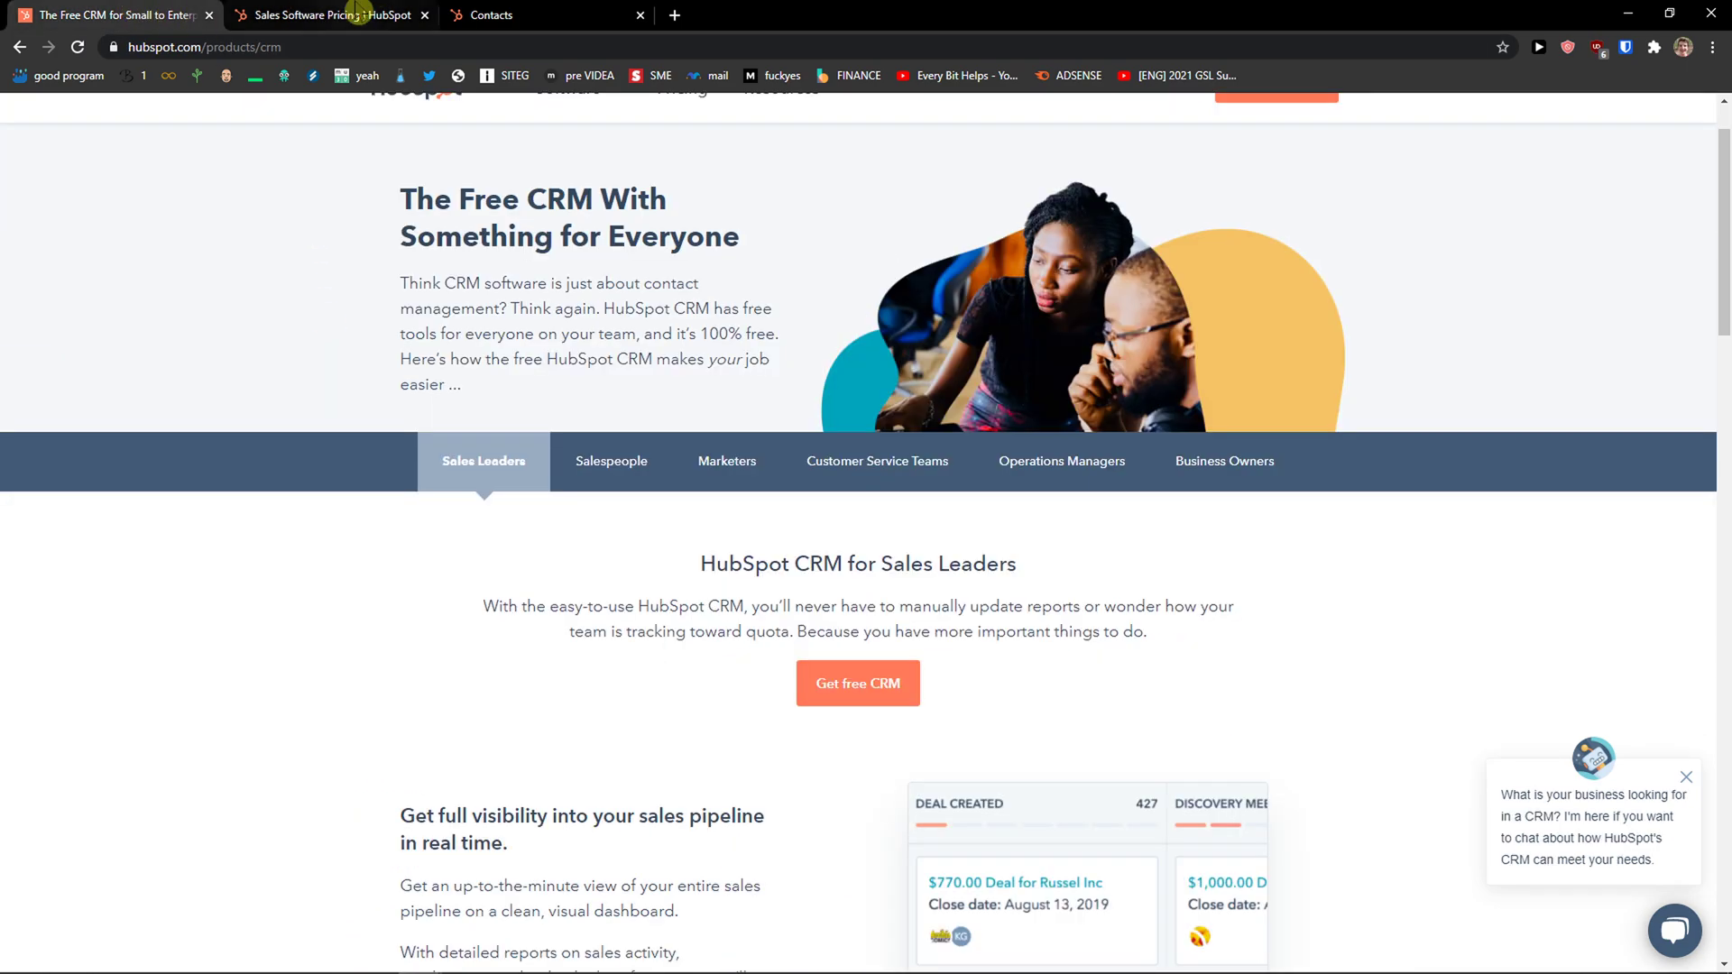
click(358, 12)
click(185, 15)
click(490, 18)
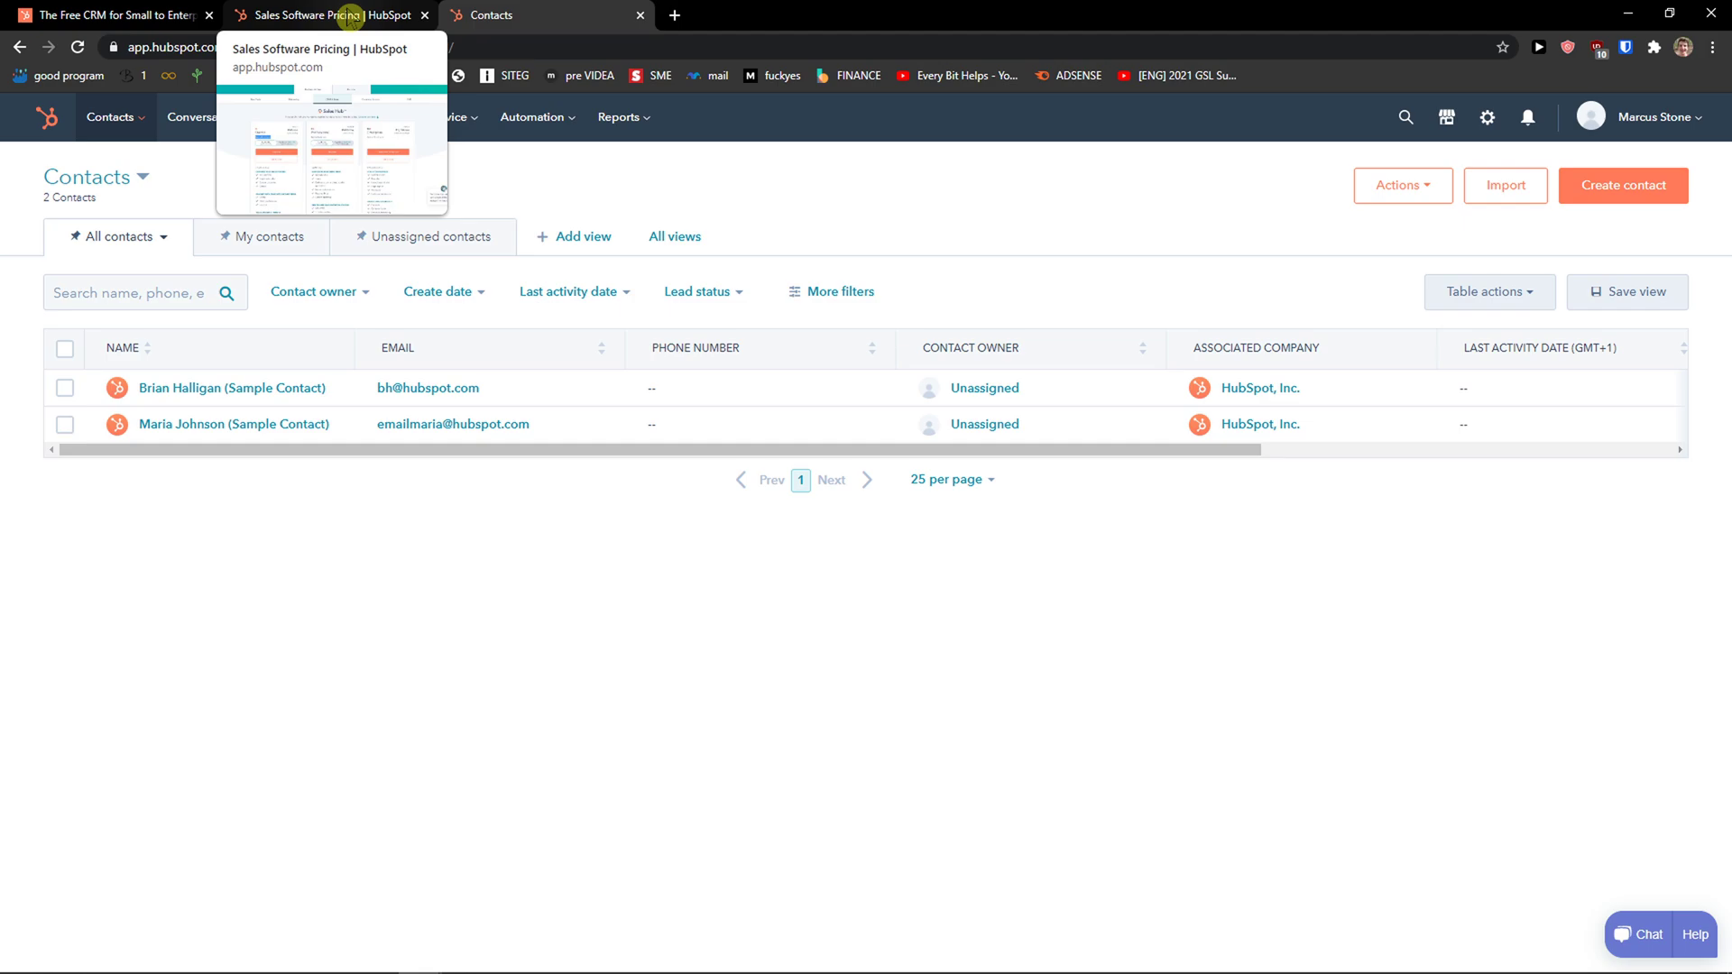
click(350, 16)
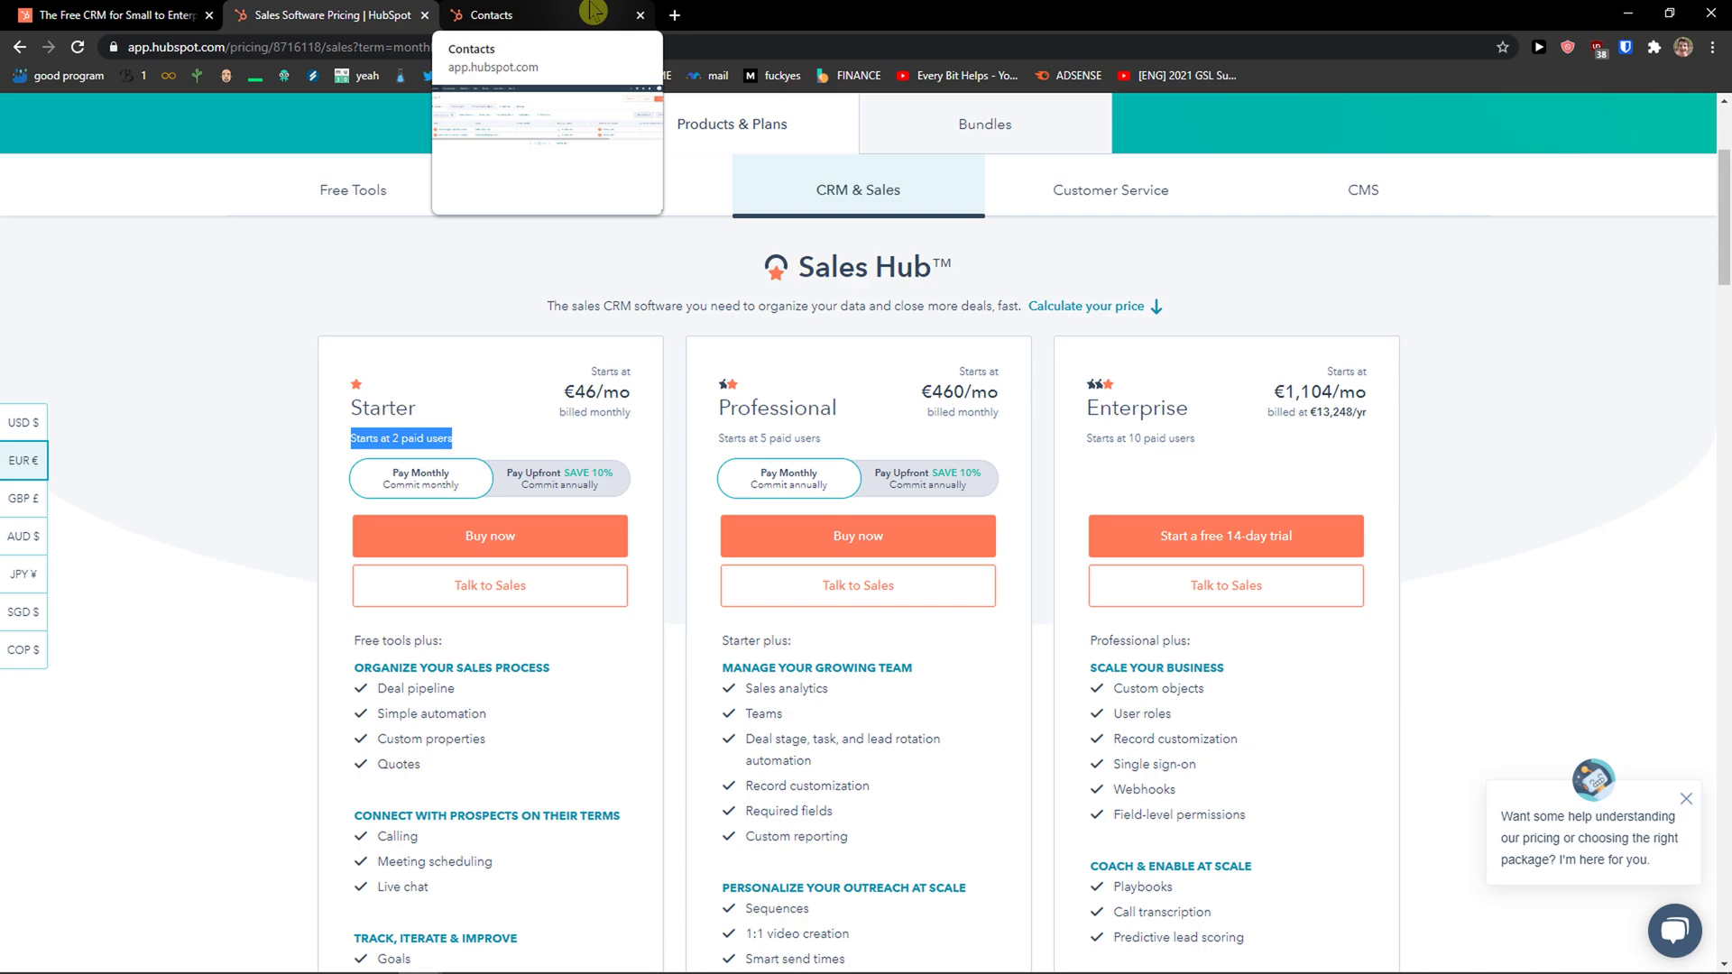
Show Free Tools pricing, open the full free CRM tools list, then go to the Contacts tab.
click(341, 194)
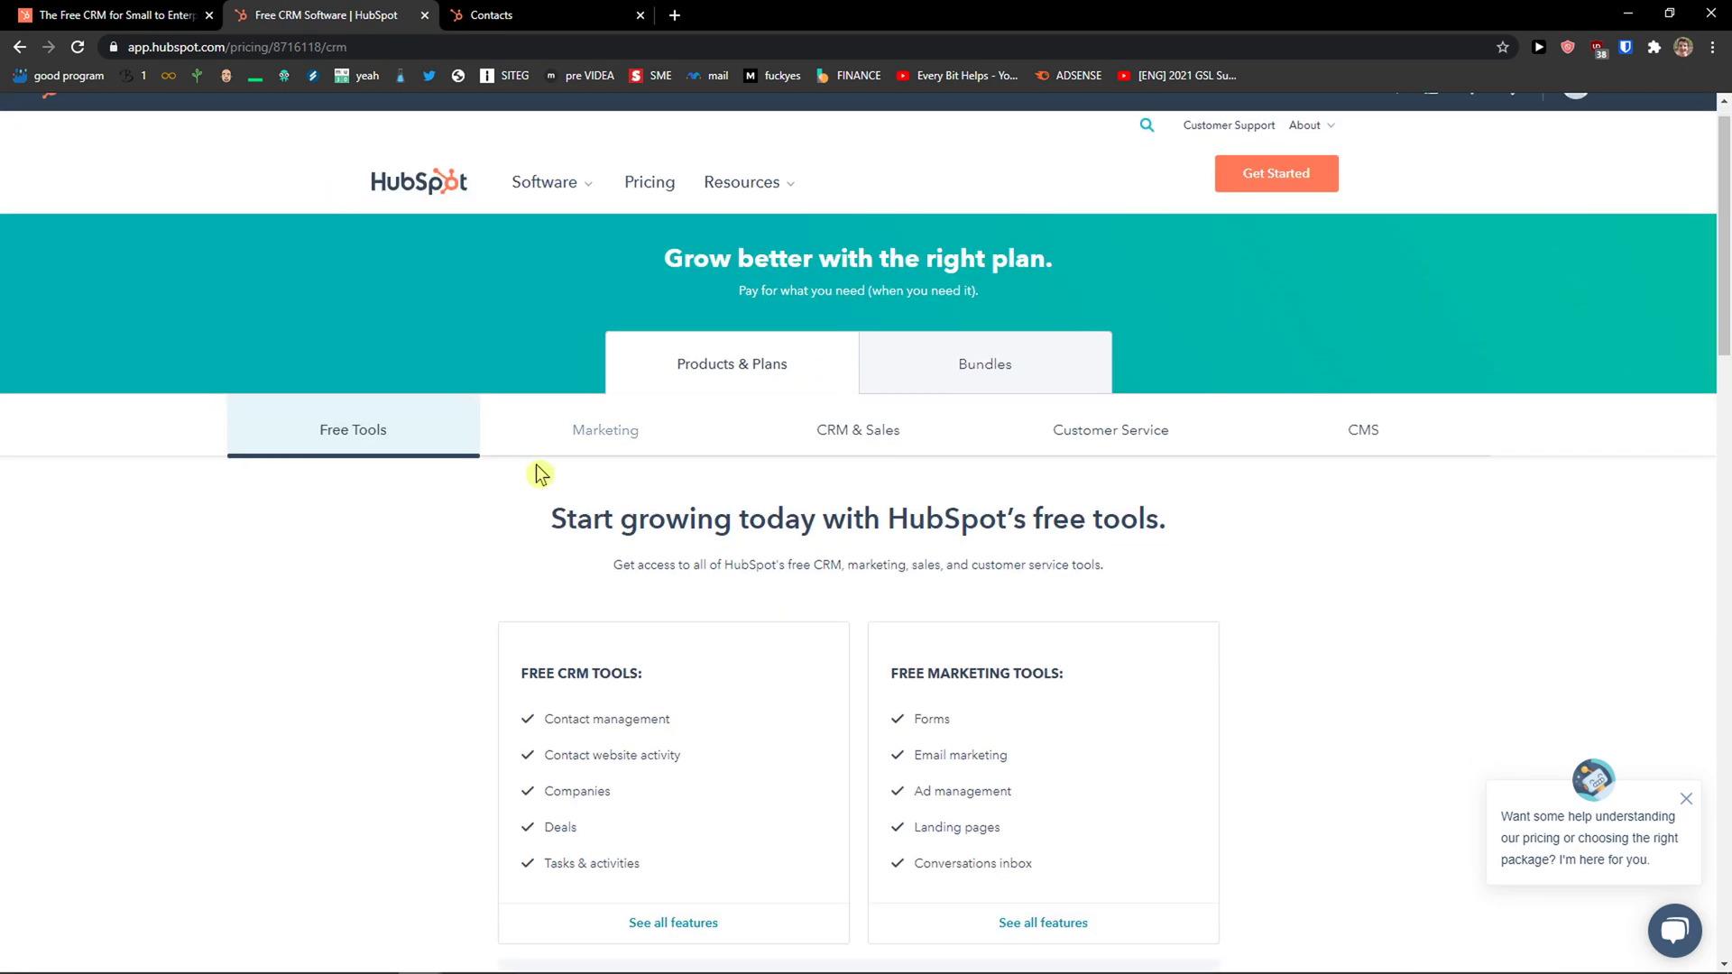
scroll(644, 750, down, 2)
click(648, 773)
scroll(673, 610, down, 2)
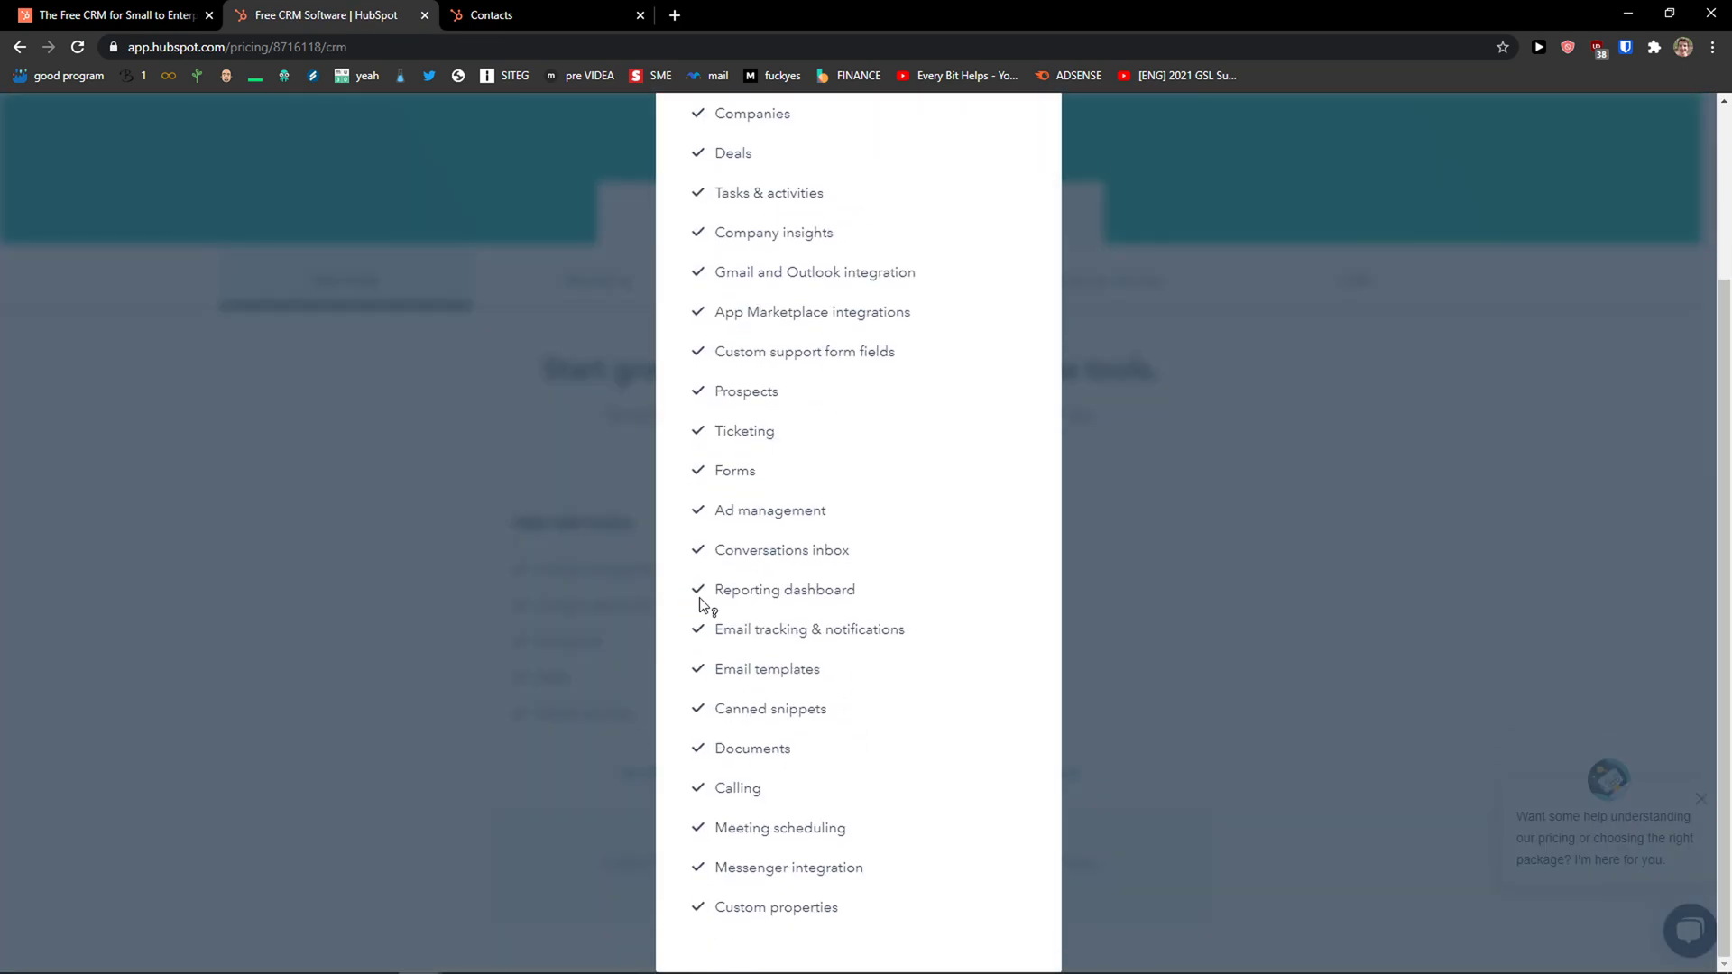
scroll(703, 255, up, 2)
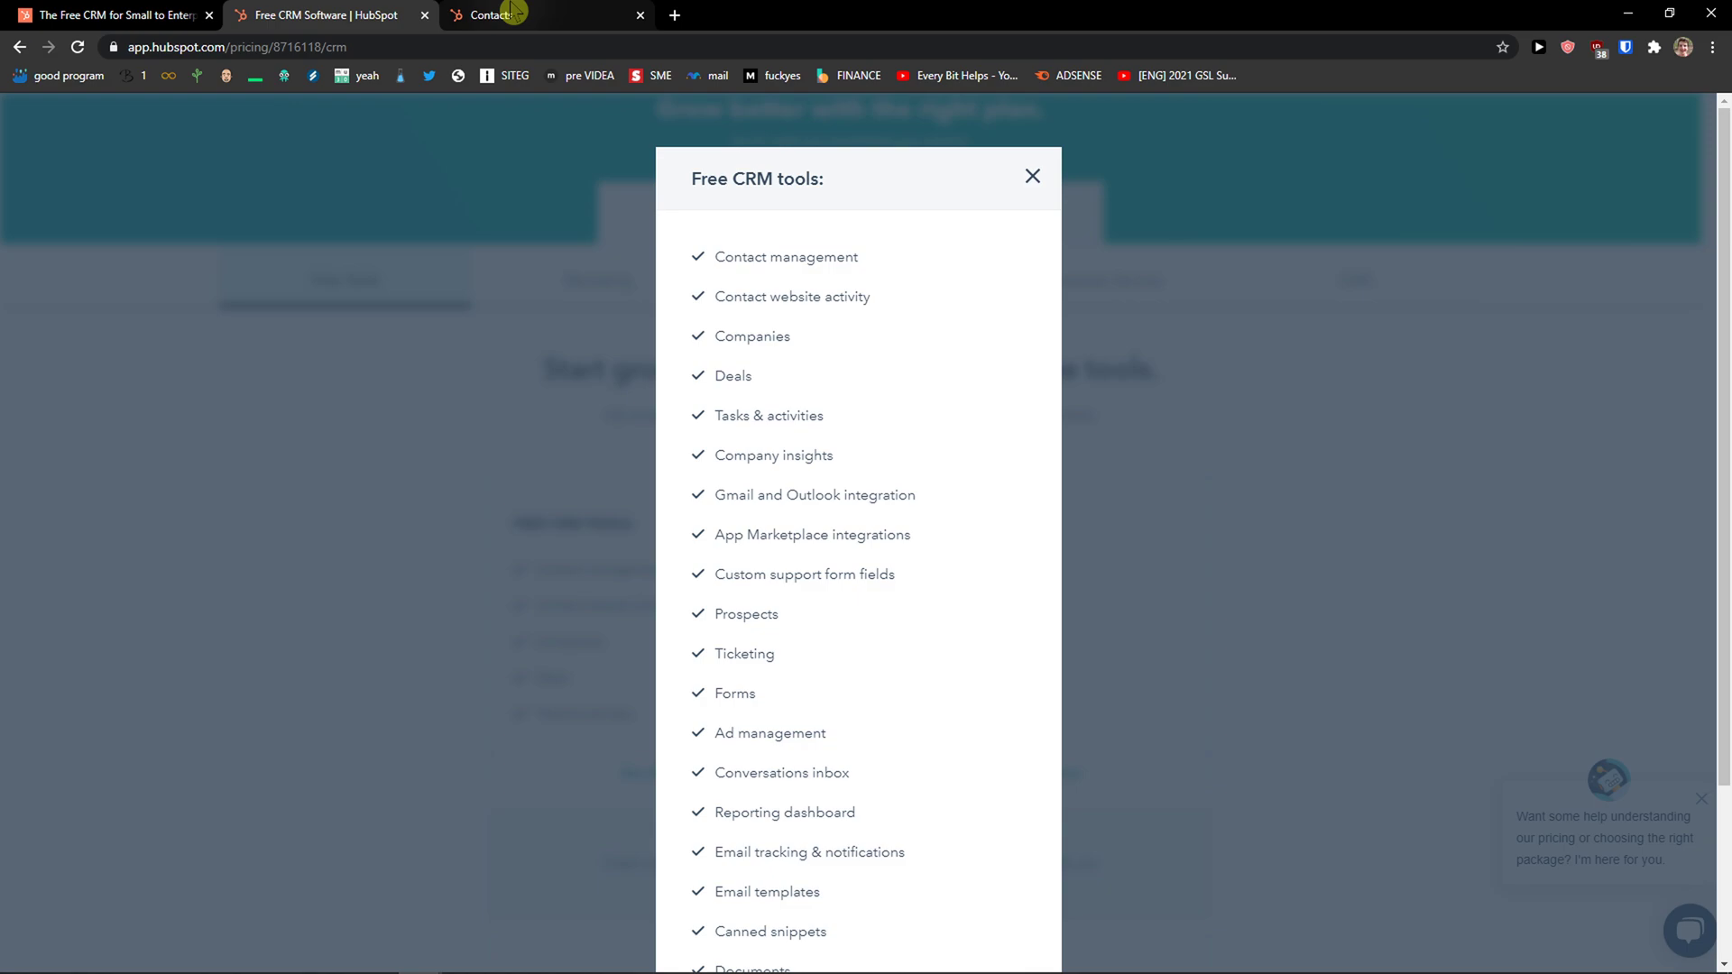
scroll(847, 464, down, 3)
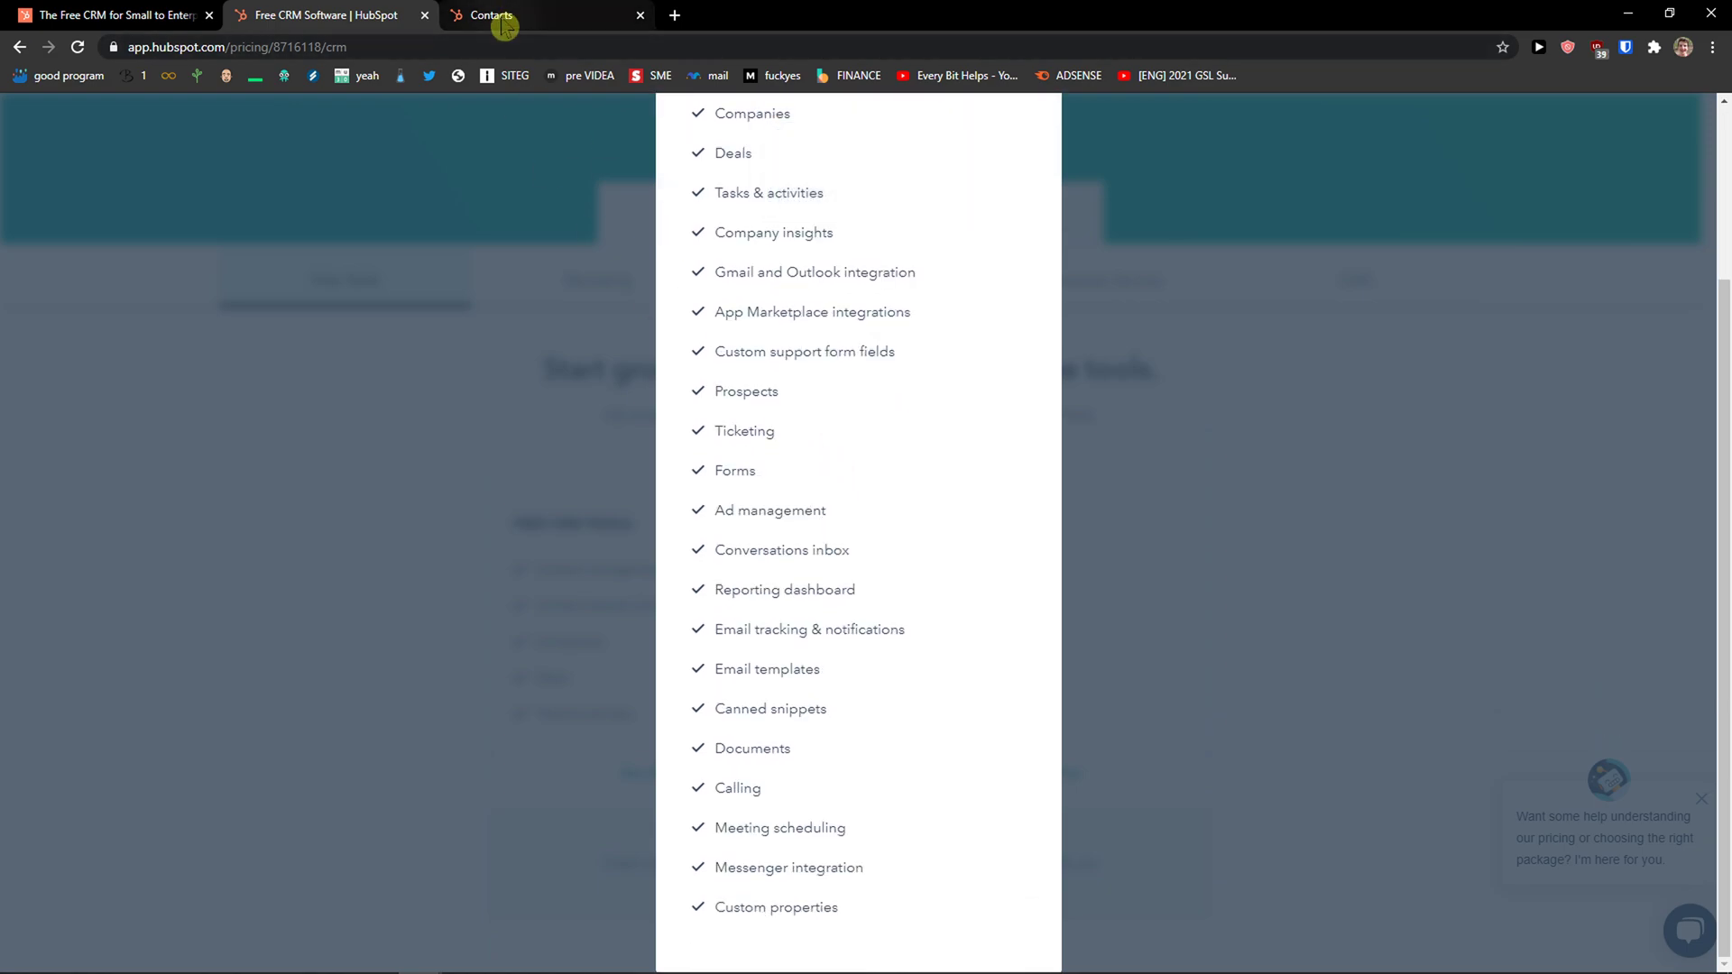
mouse_move(504, 26)
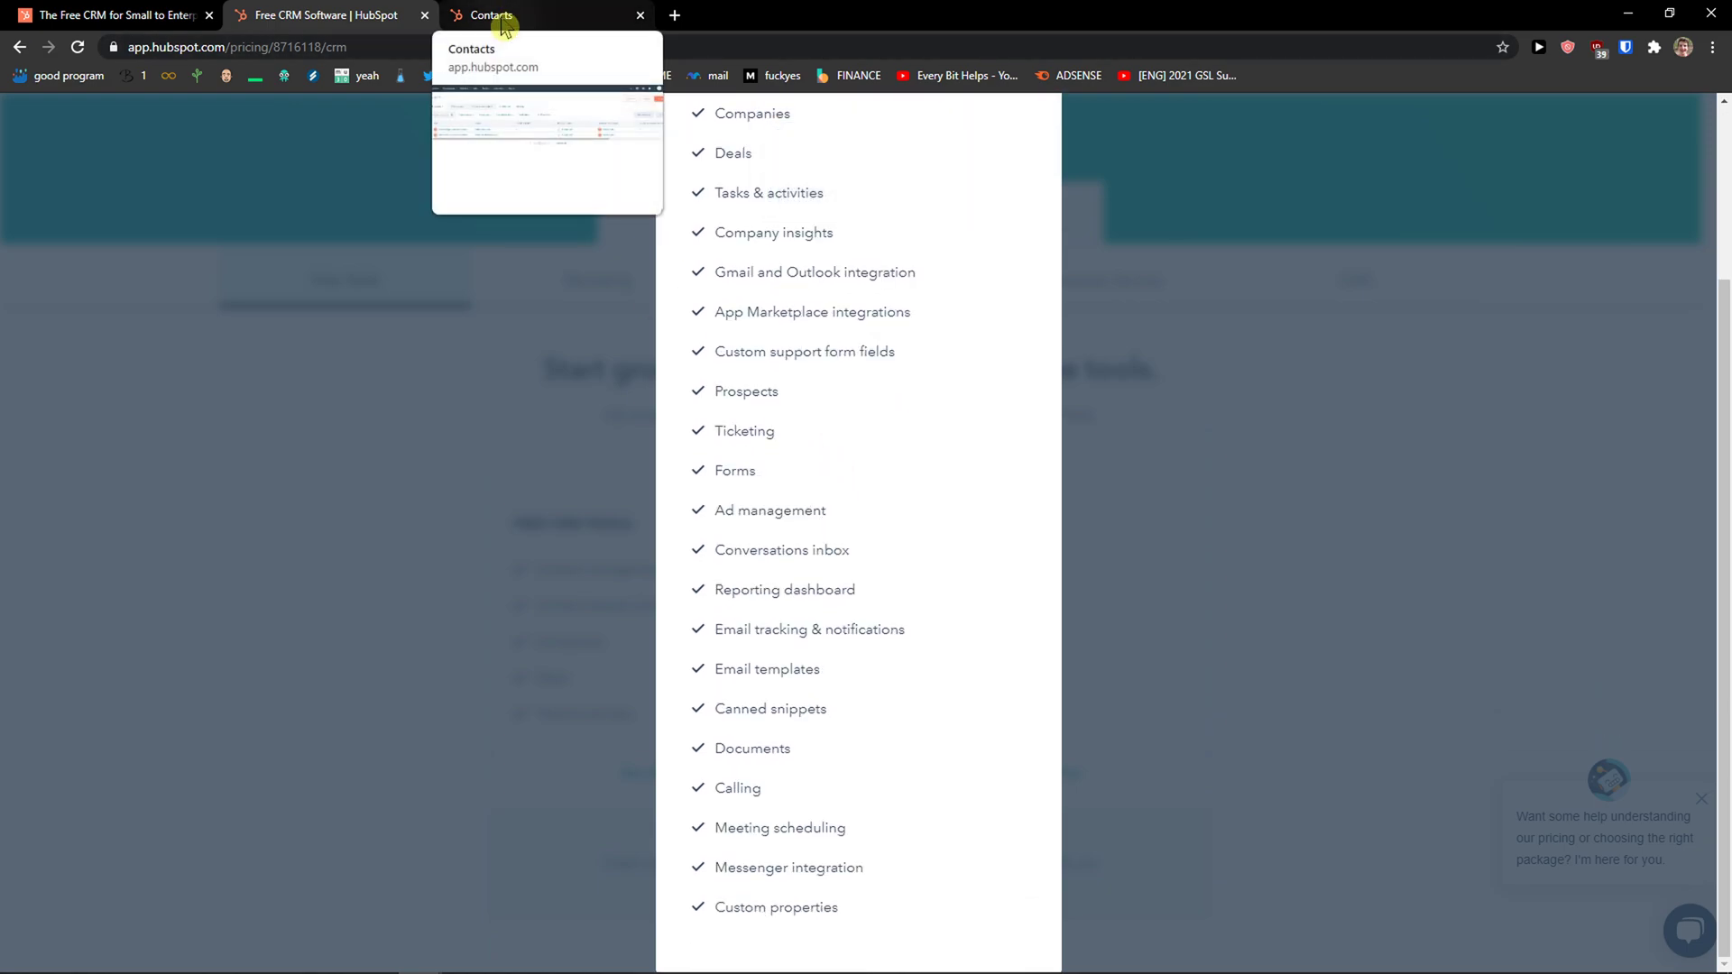
click(503, 26)
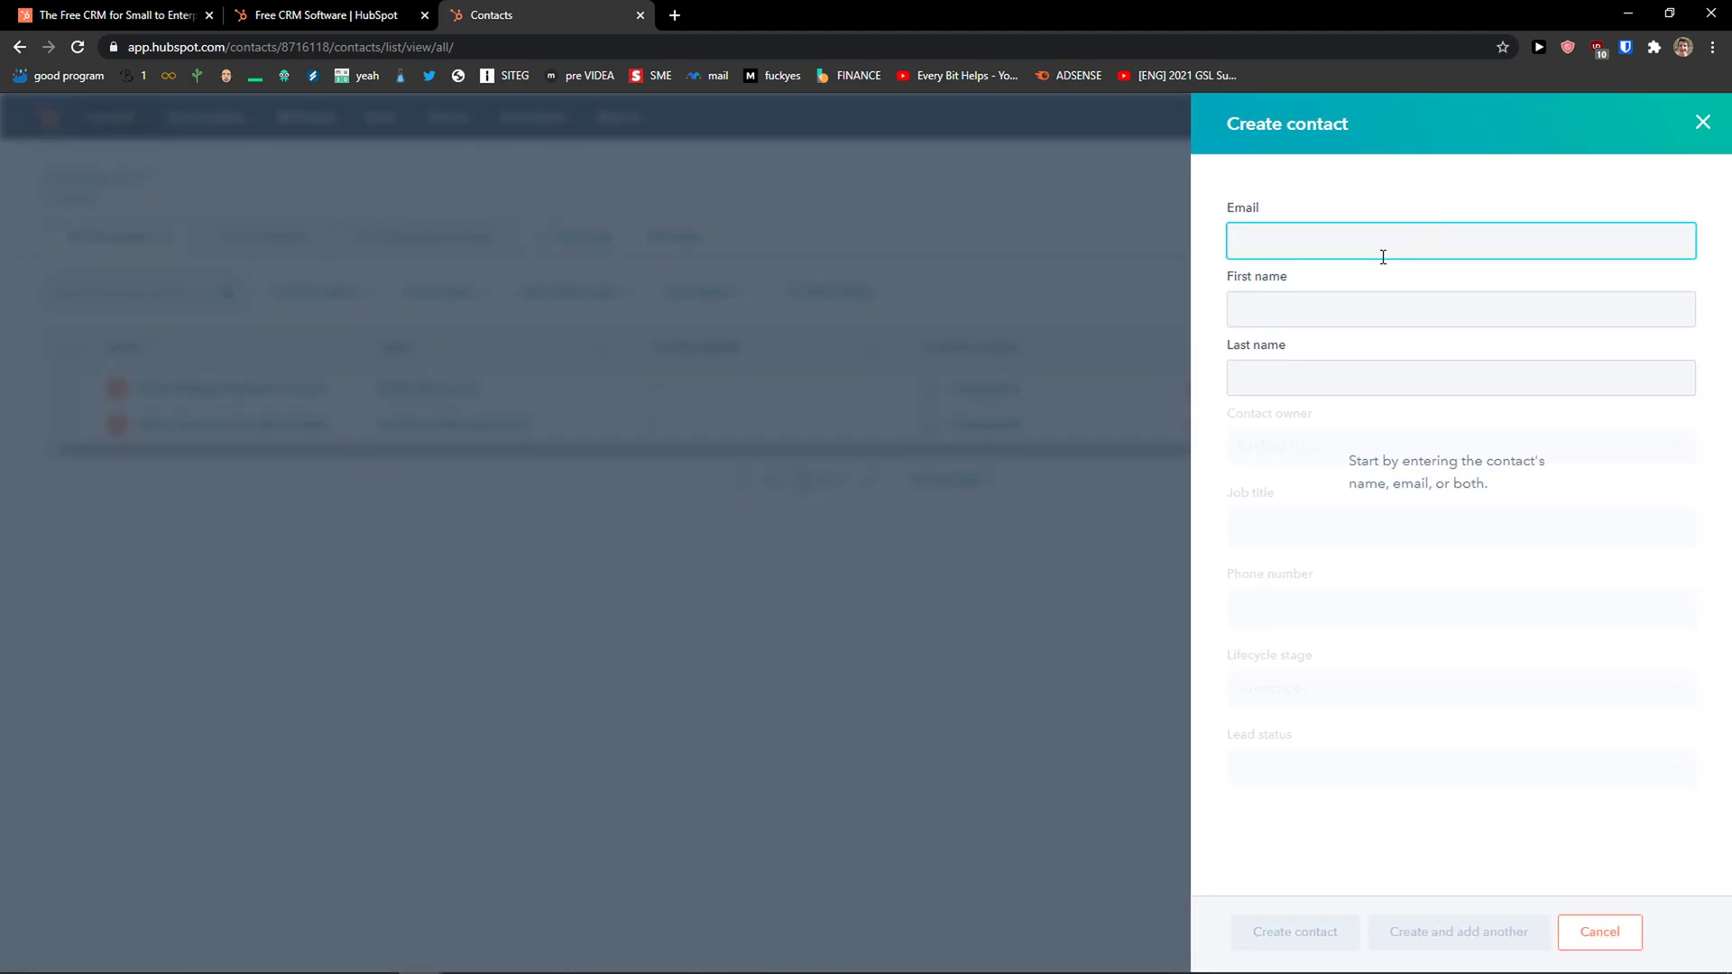
key(Tab)
text(sa)
key(Tab)
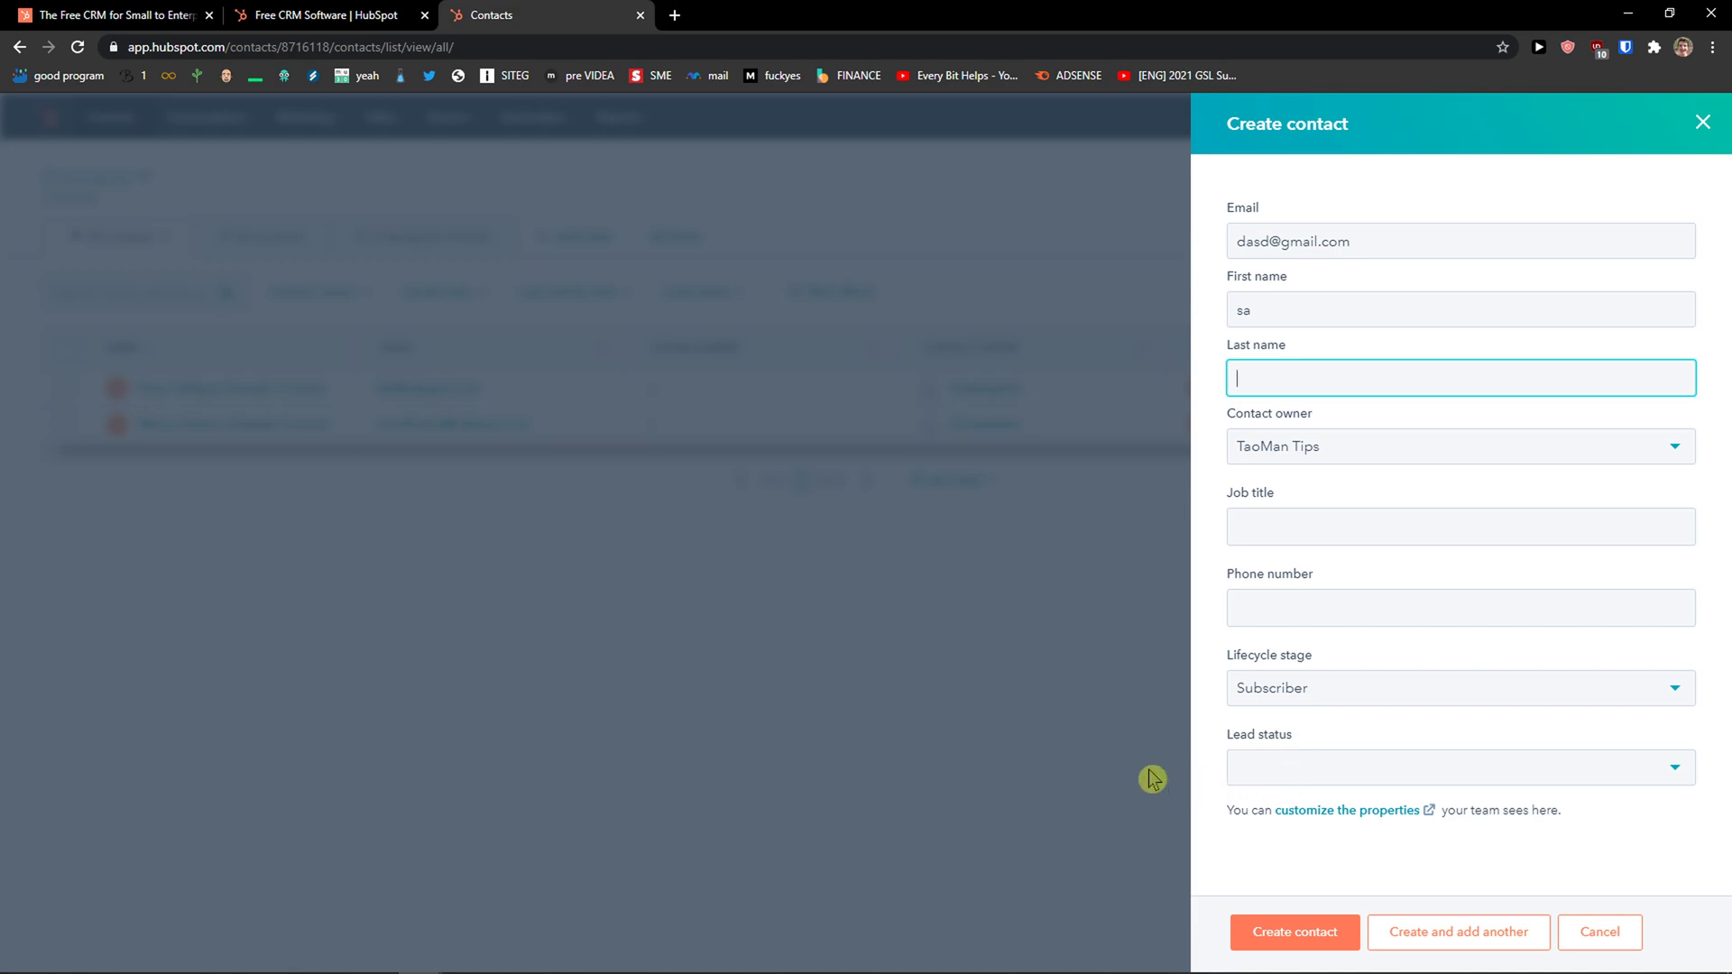
click(1701, 123)
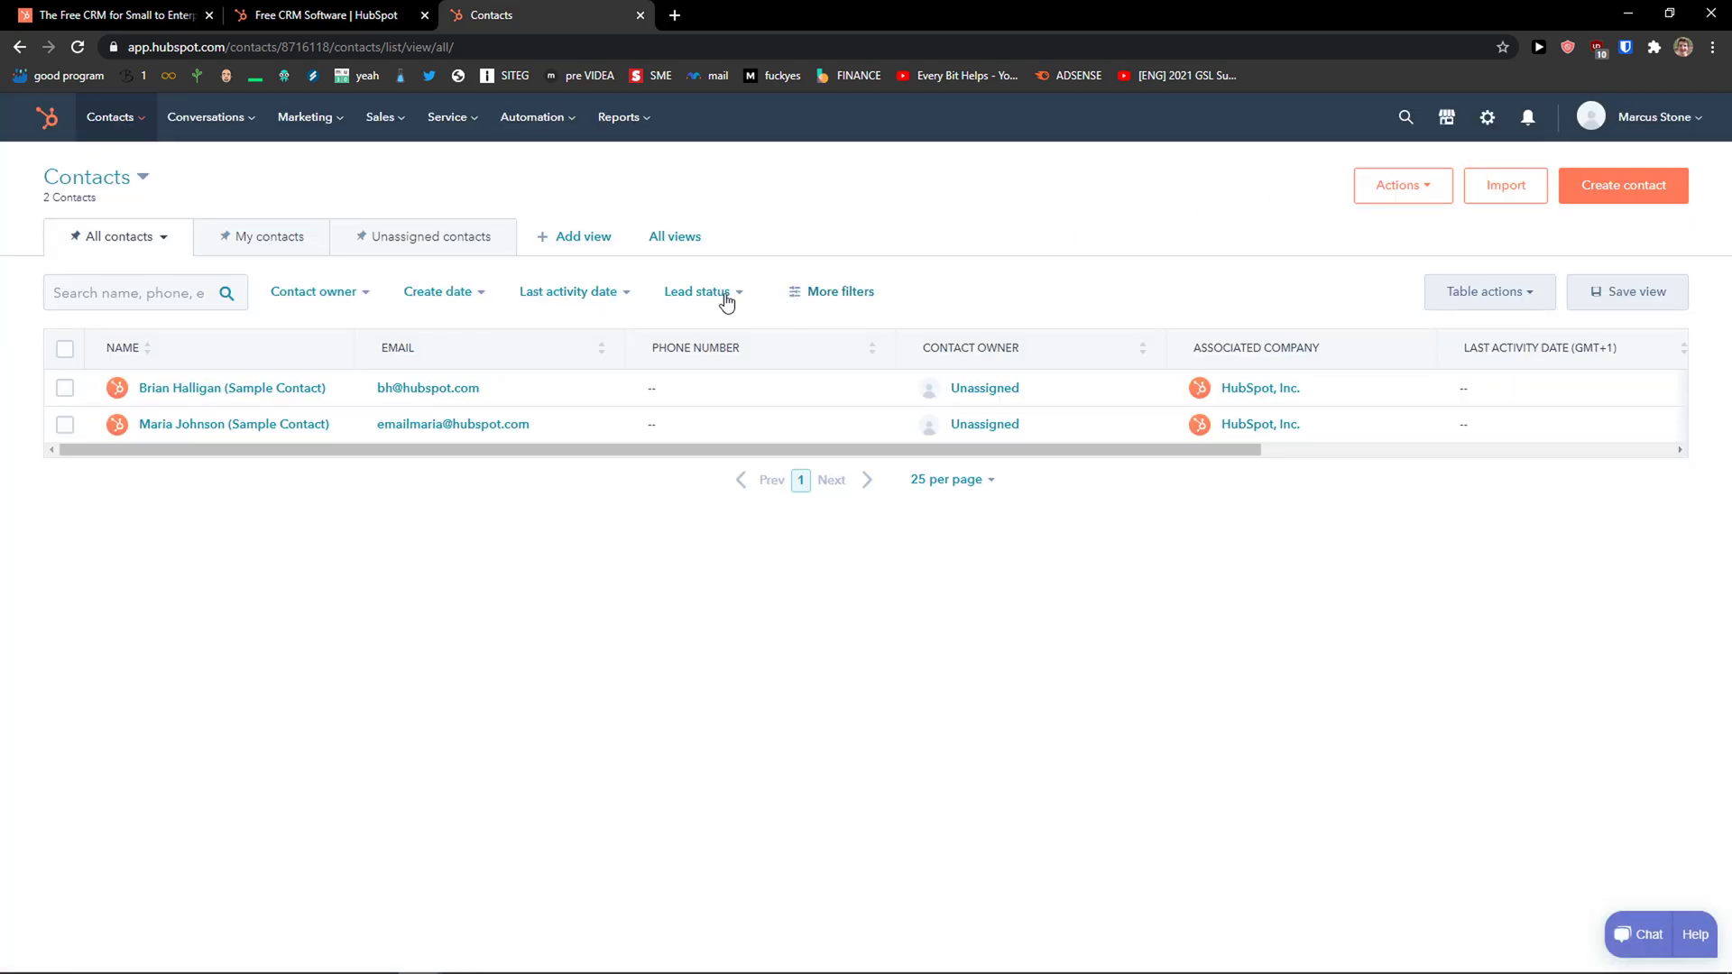
Filter contacts to My contacts, then Unassigned contacts, and briefly check the Add view list.
click(238, 251)
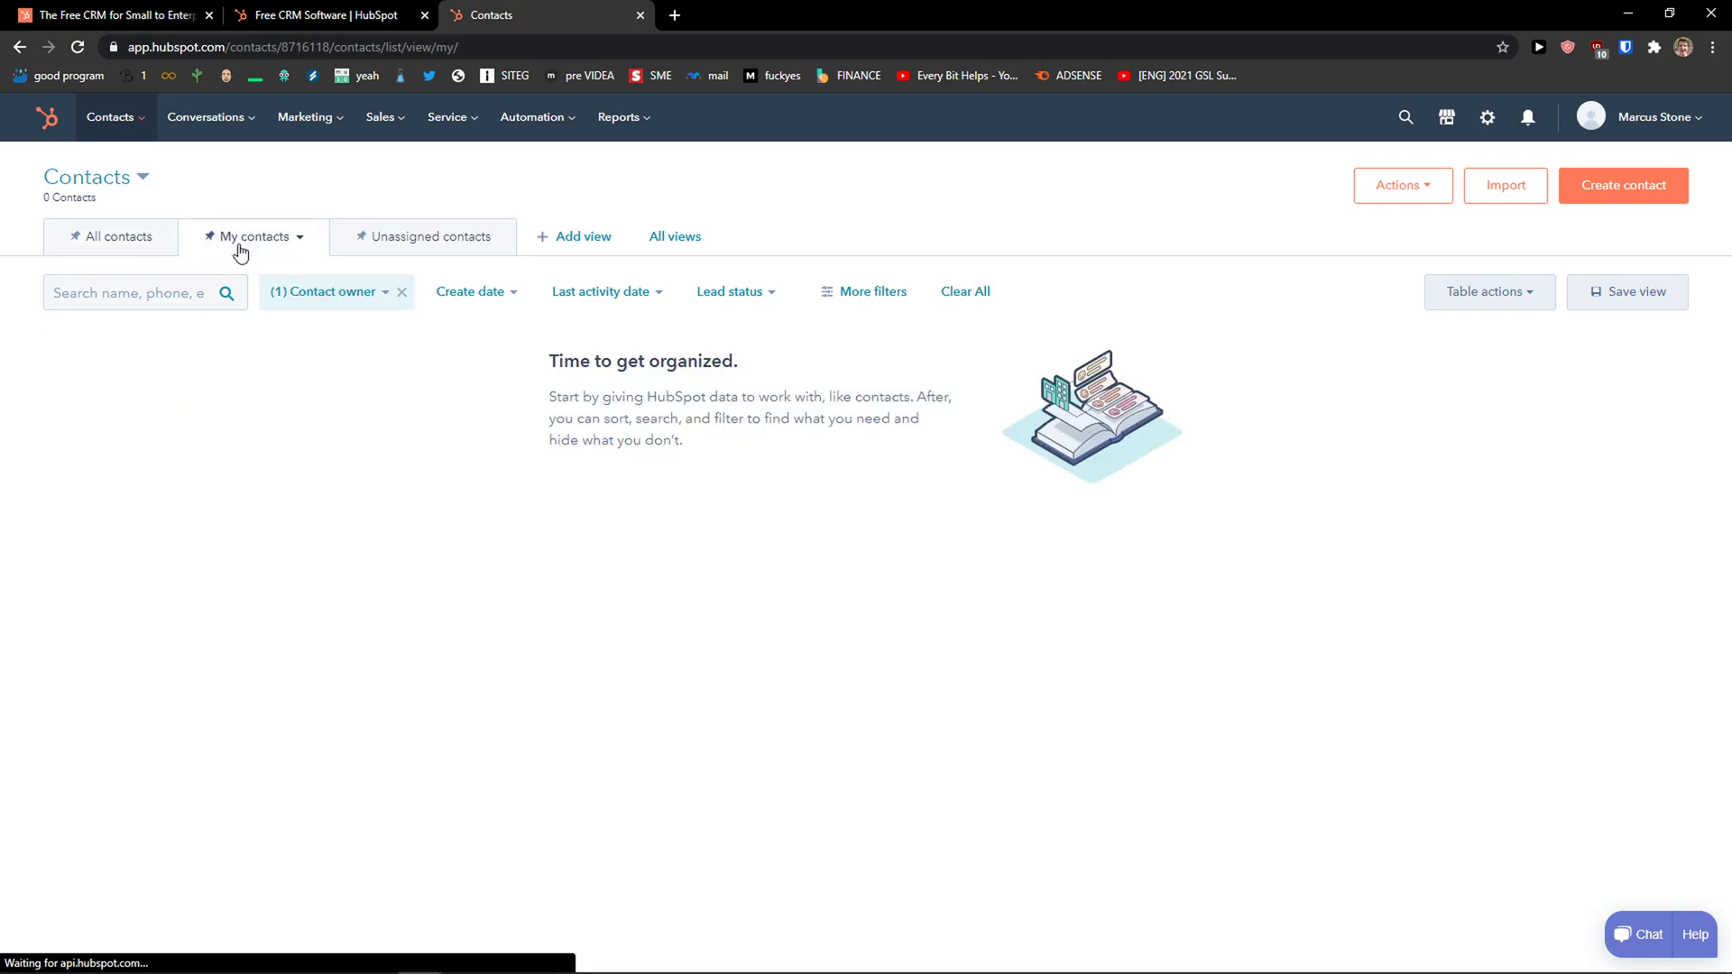
click(386, 245)
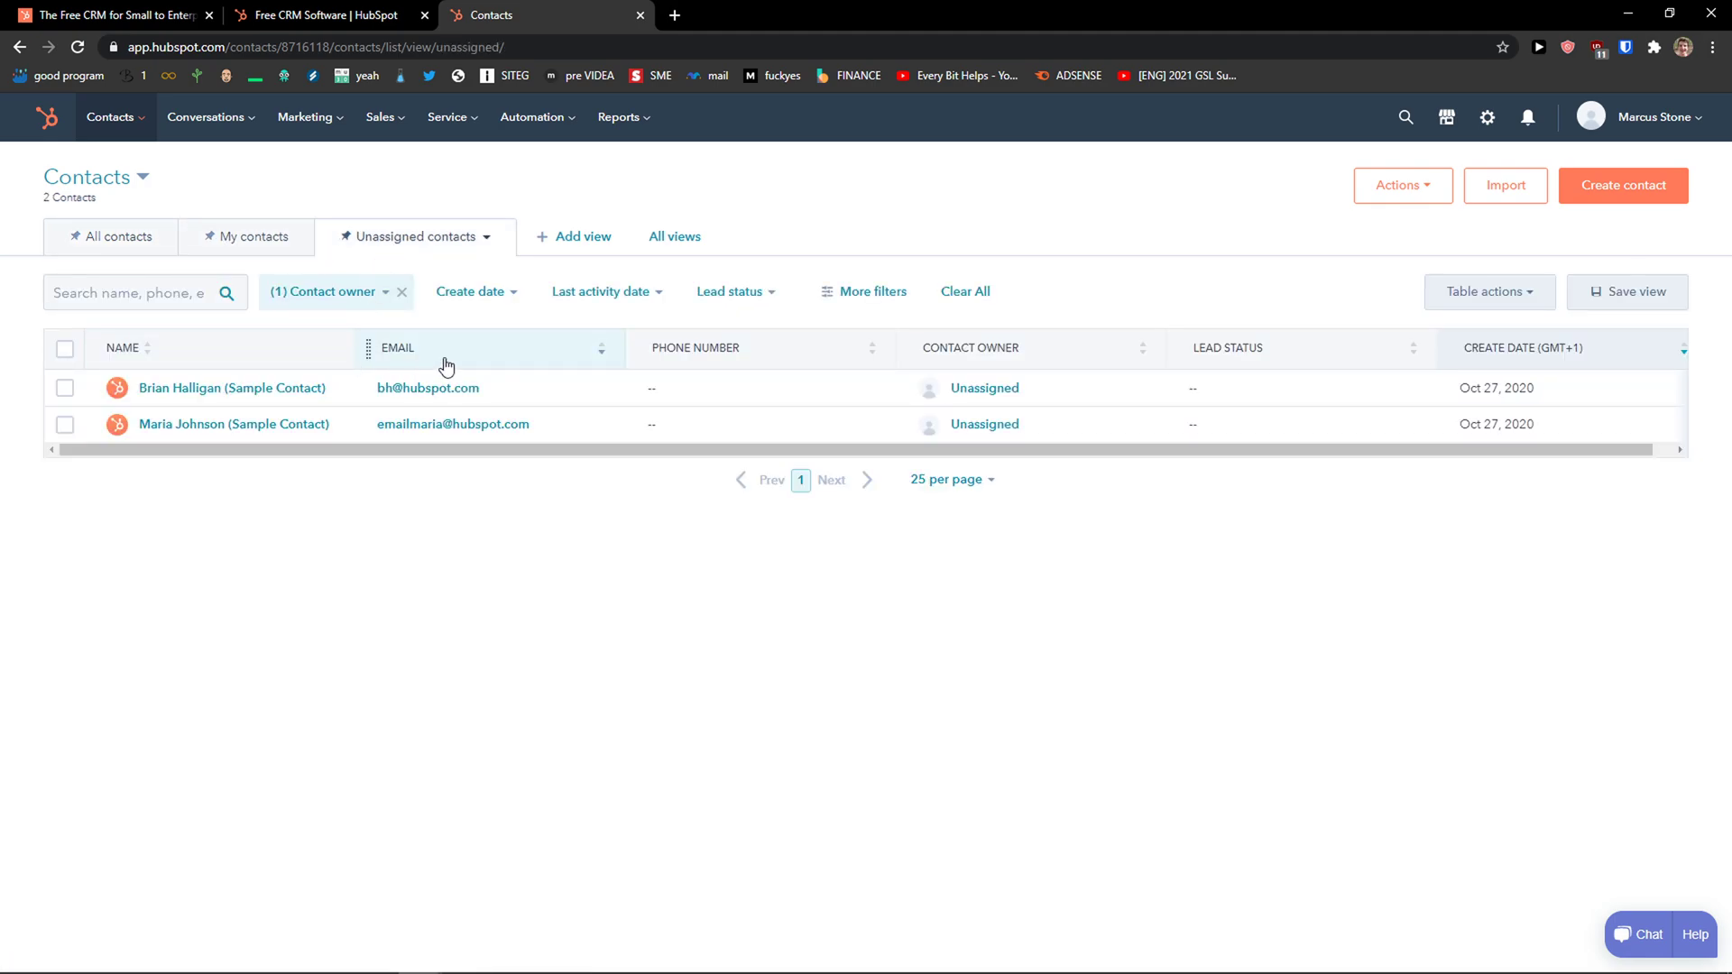
click(558, 241)
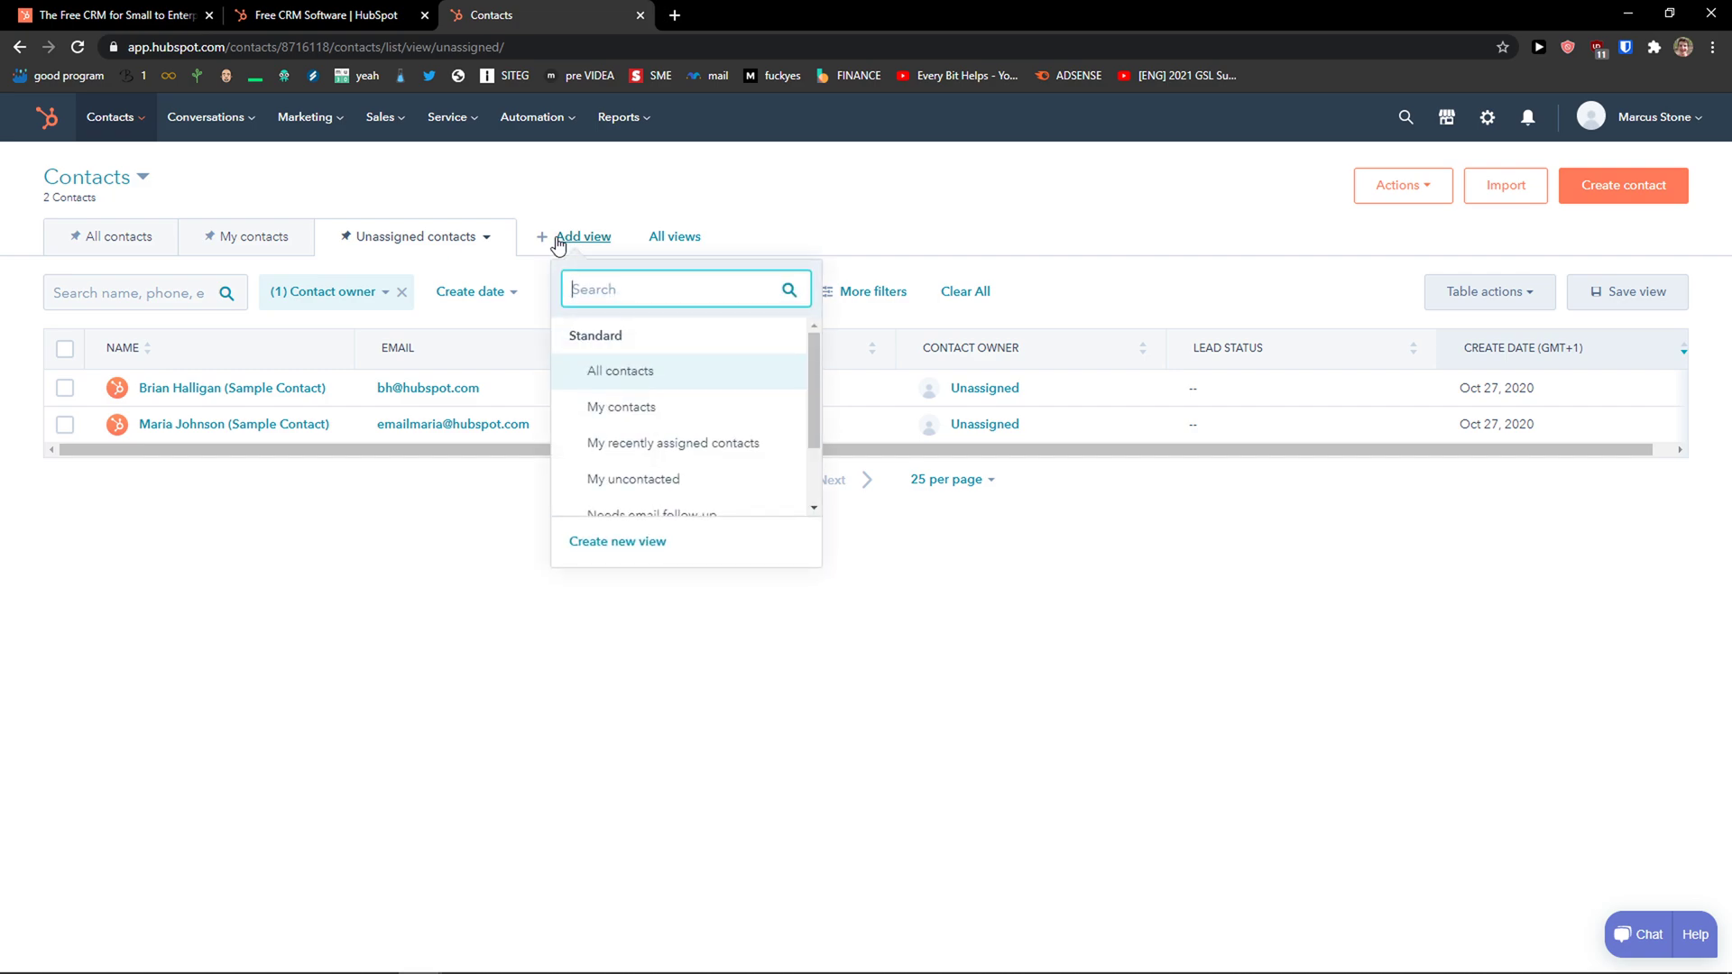
scroll(663, 410, down, 2)
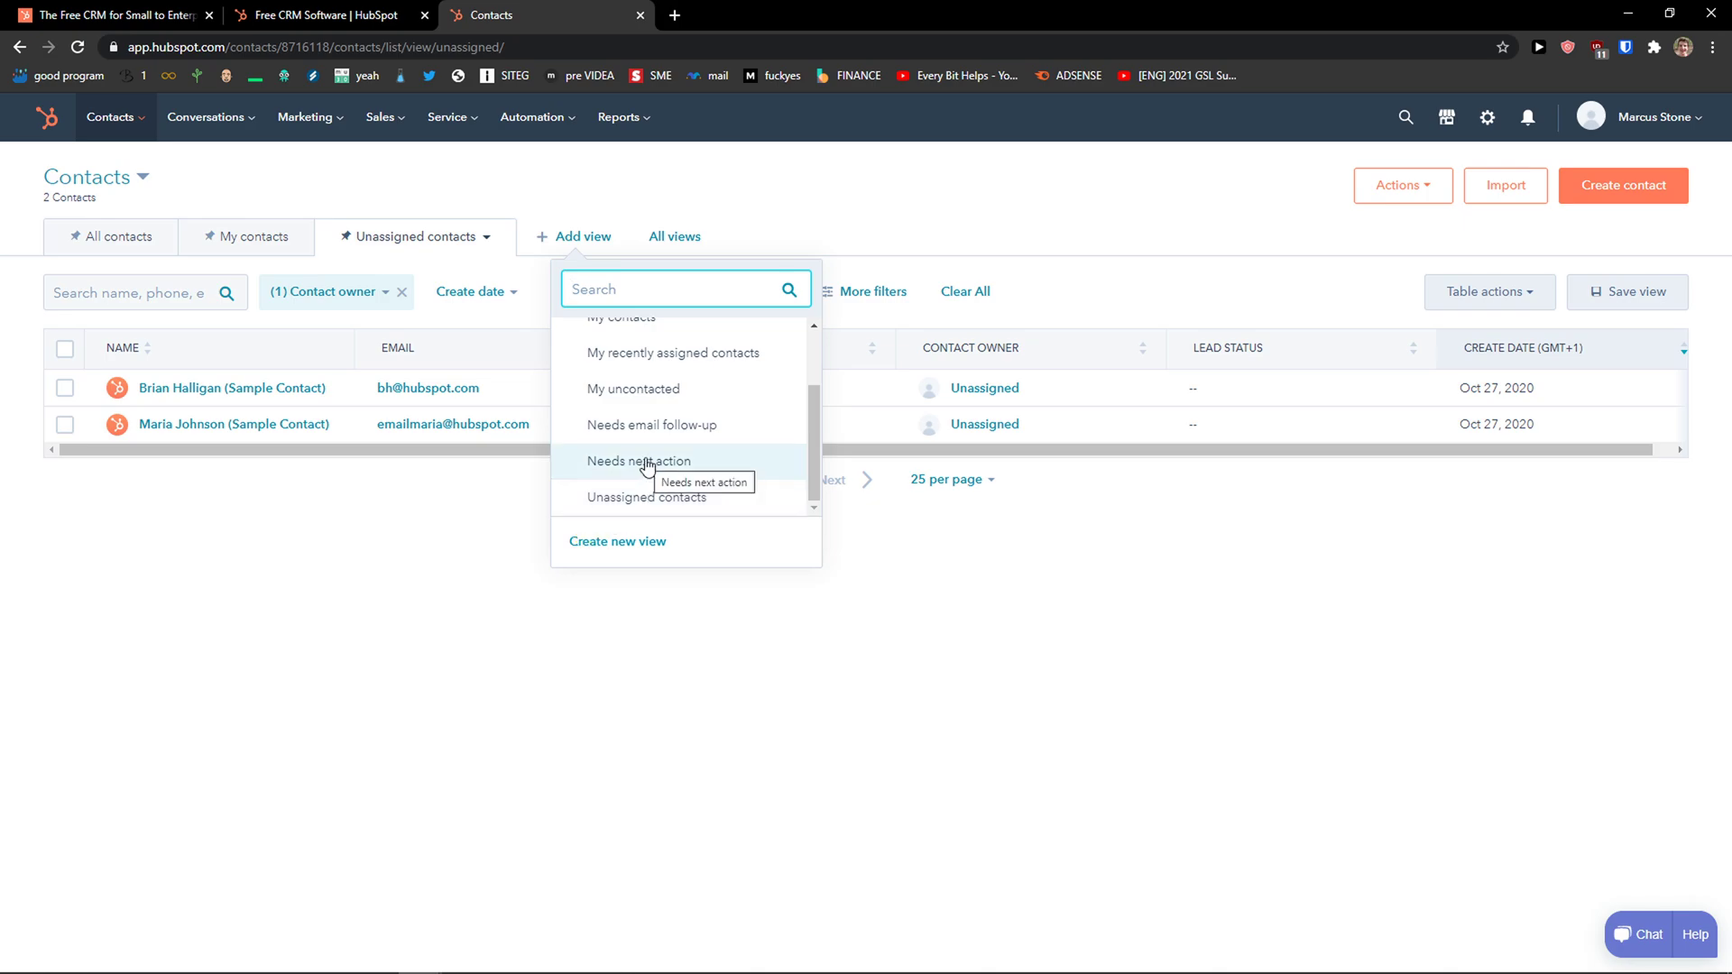
click(400, 586)
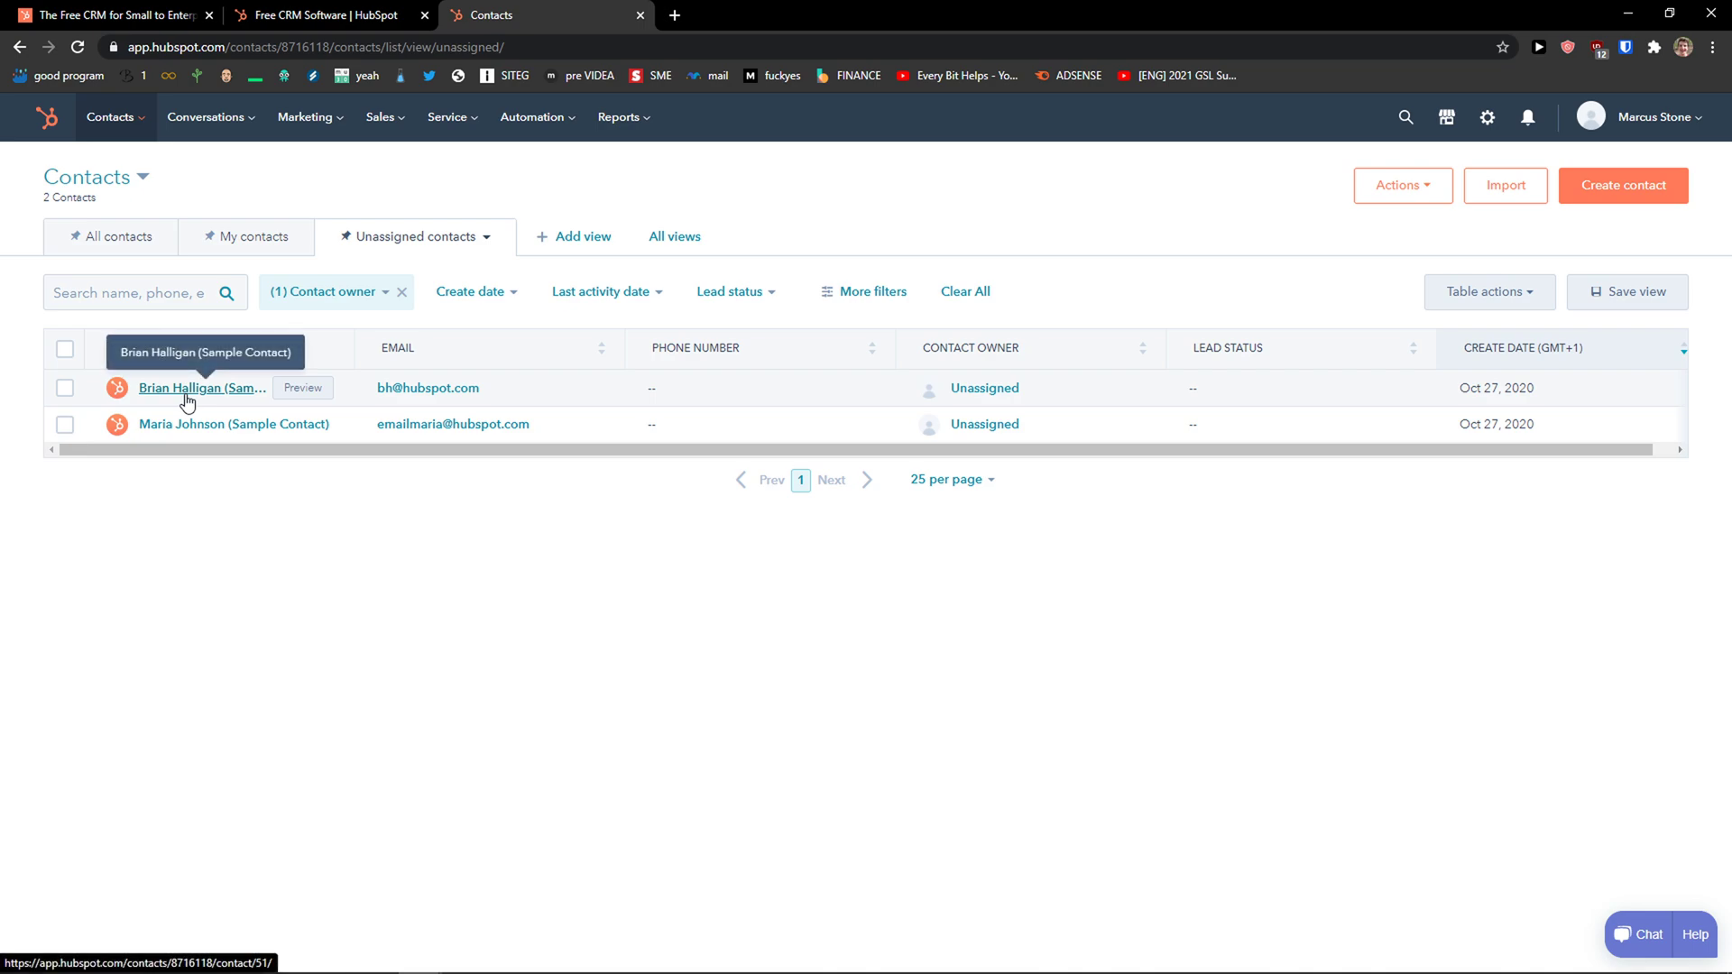
Preview the first sample contact and check its lifecycle stage options, keeping Lead.
click(301, 393)
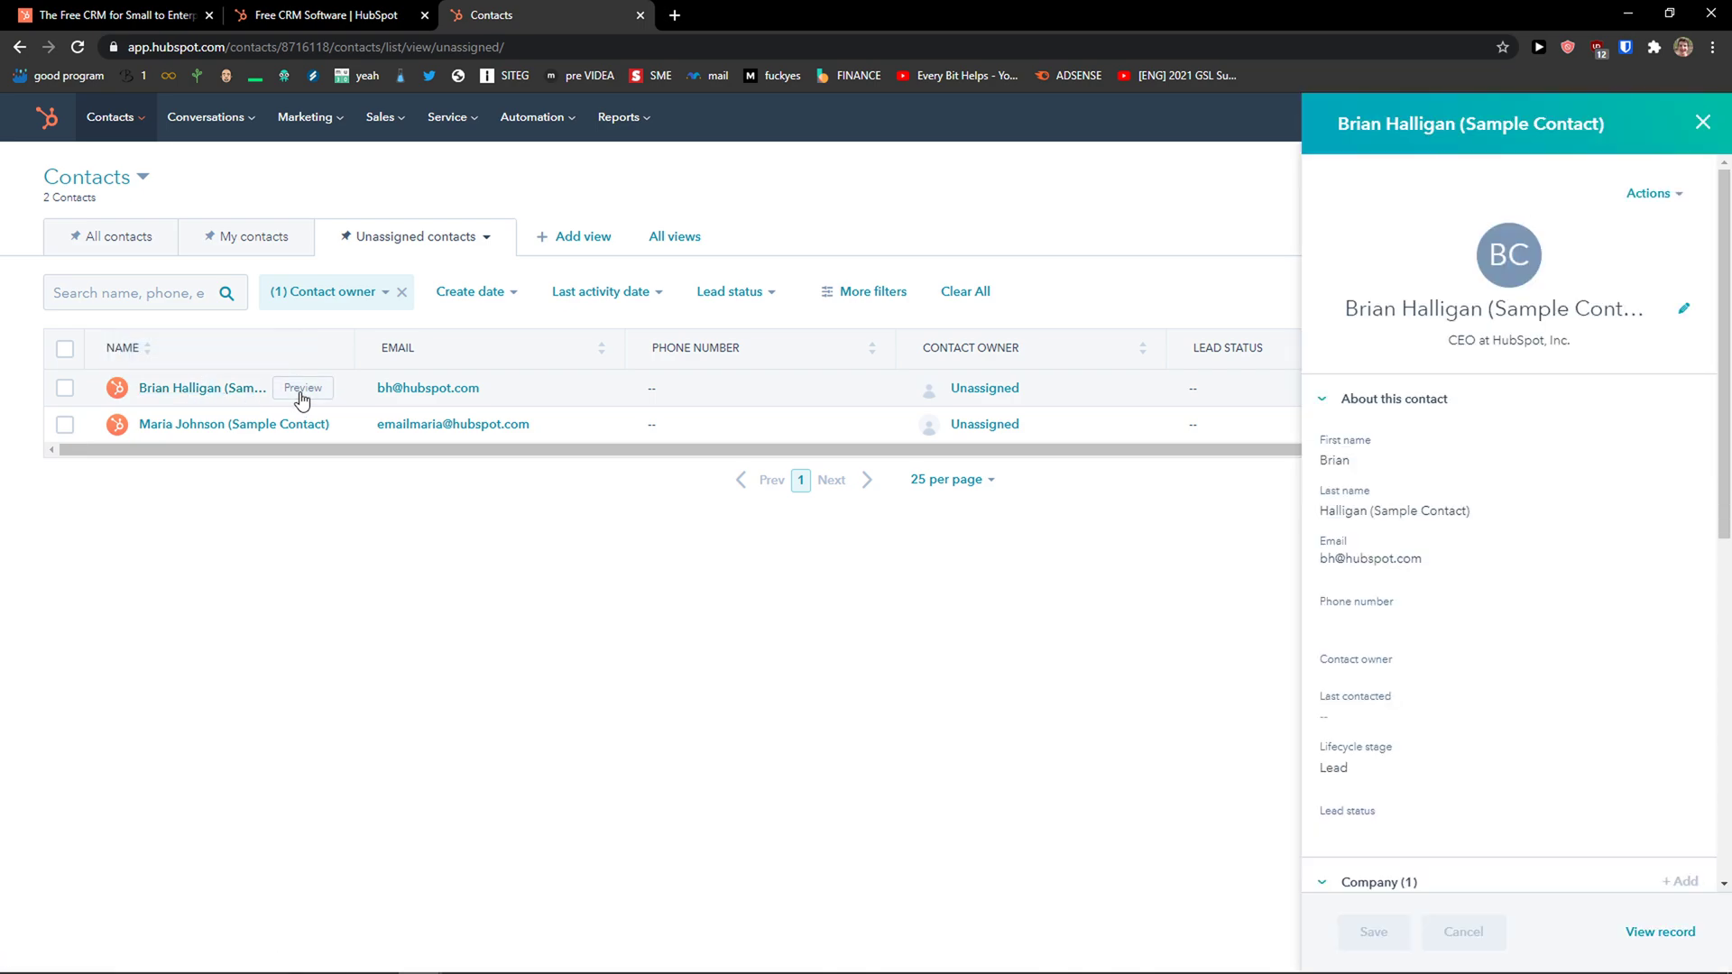
scroll(1533, 460, down, 1)
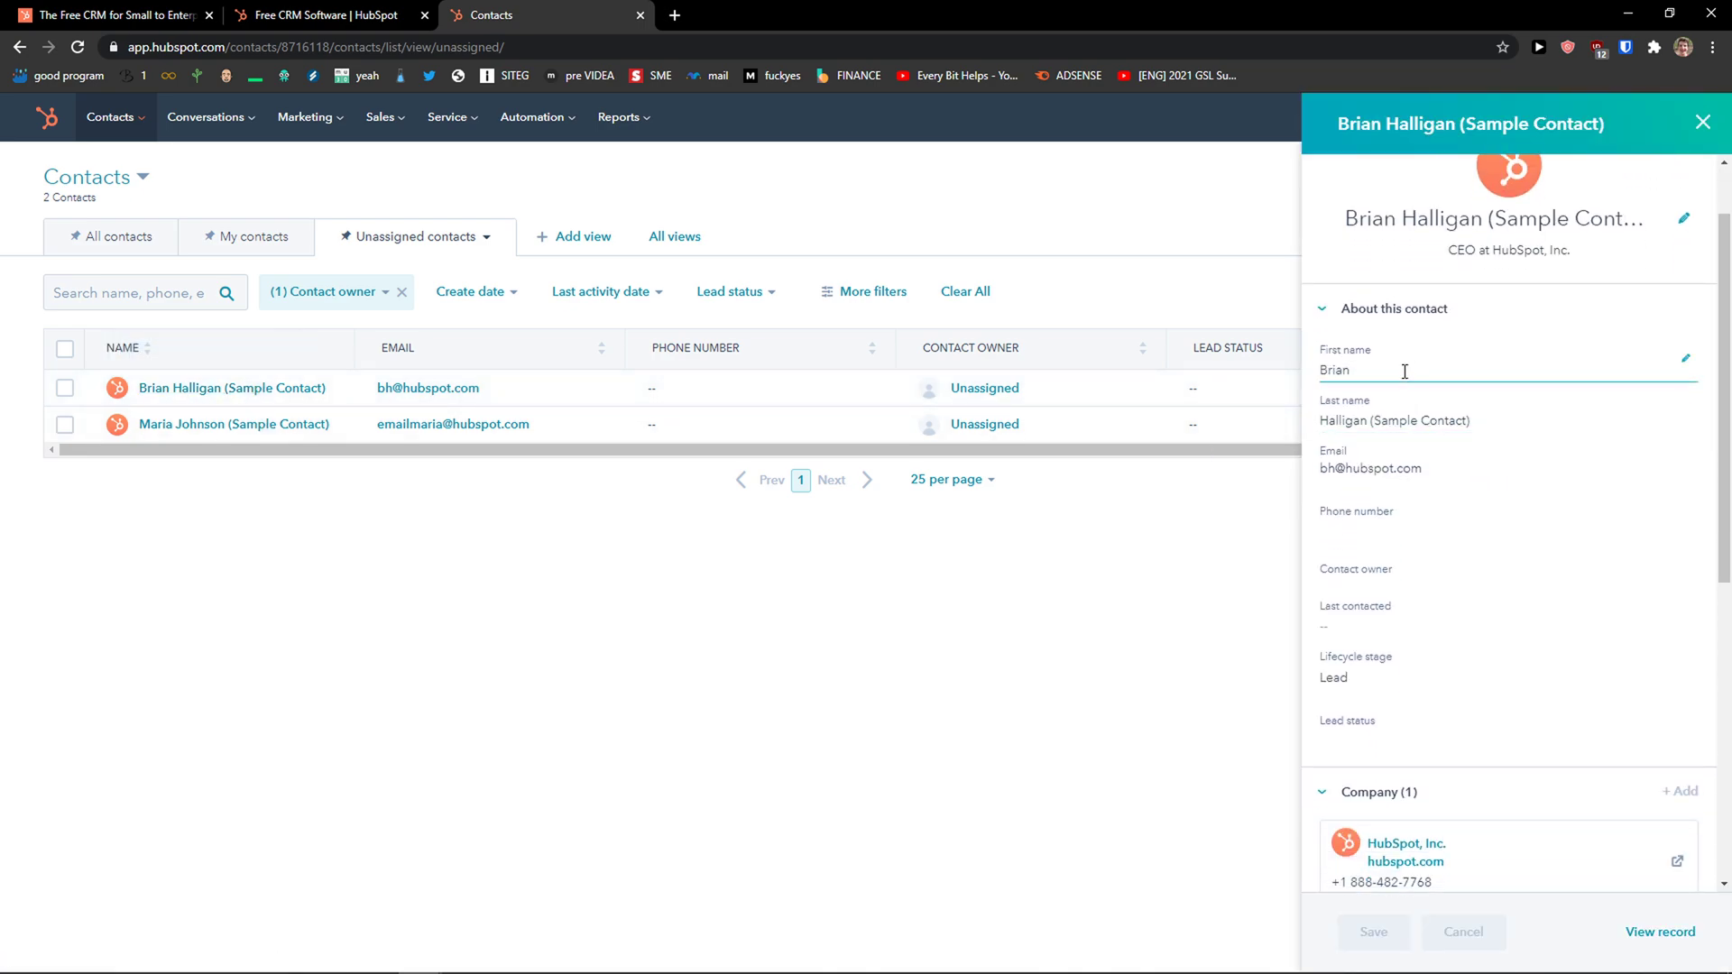
scroll(1412, 471, down, 2)
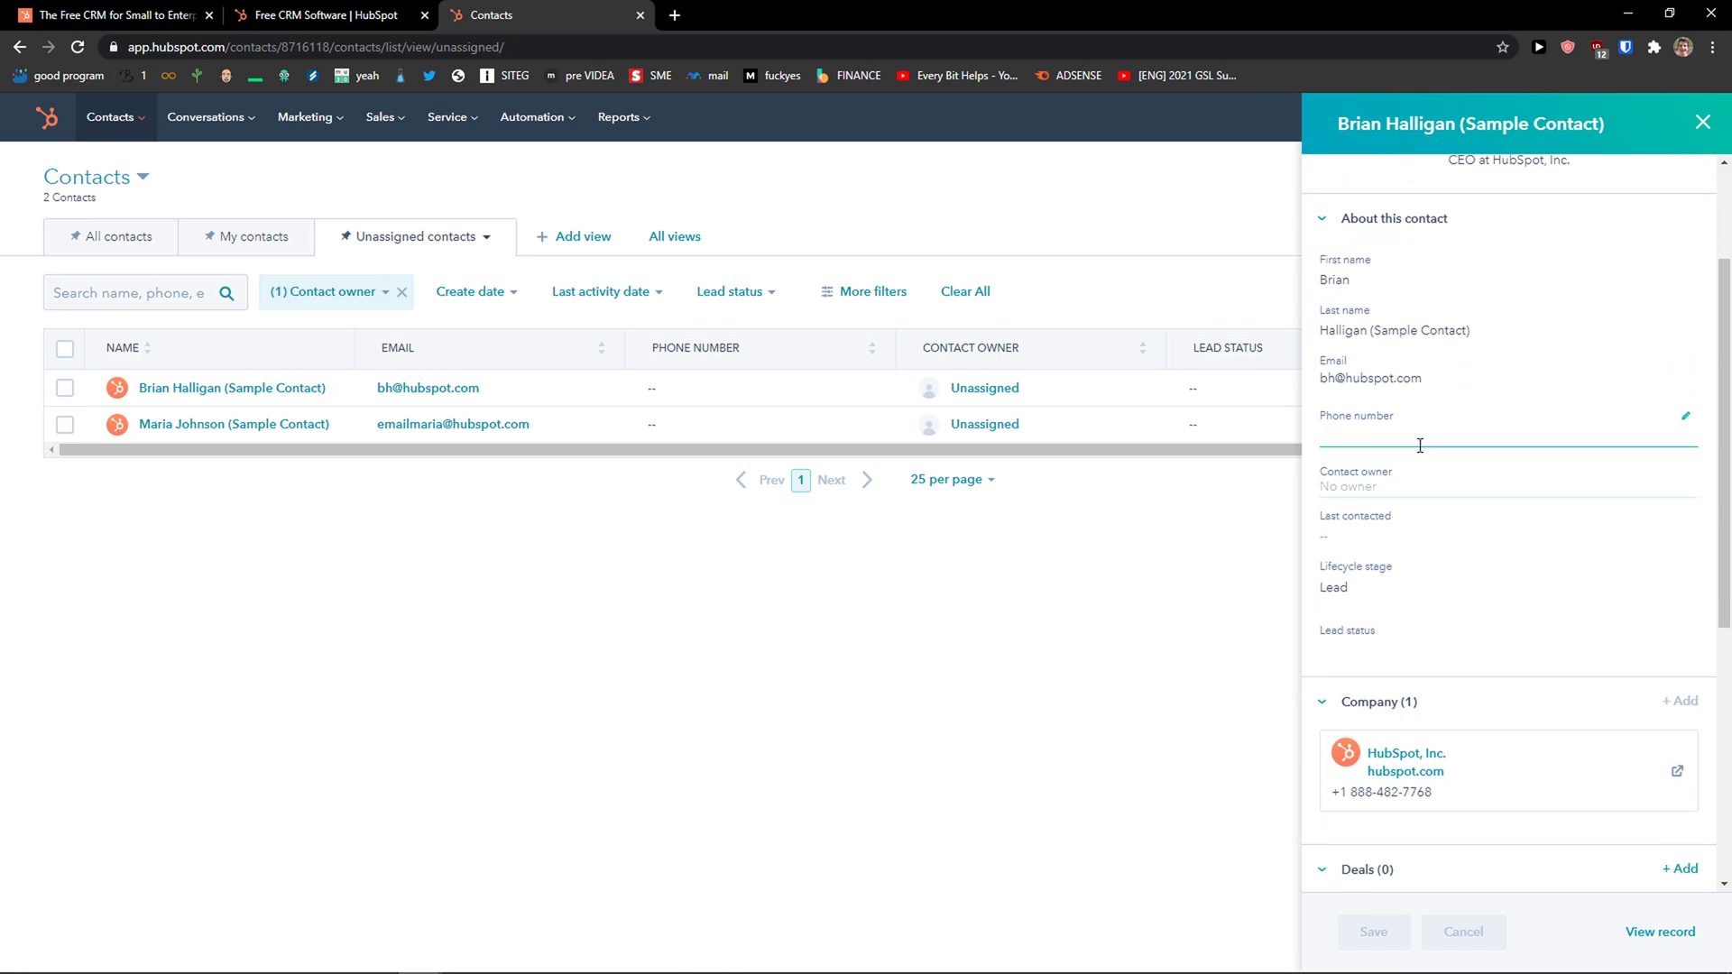
scroll(1428, 409, down, 1)
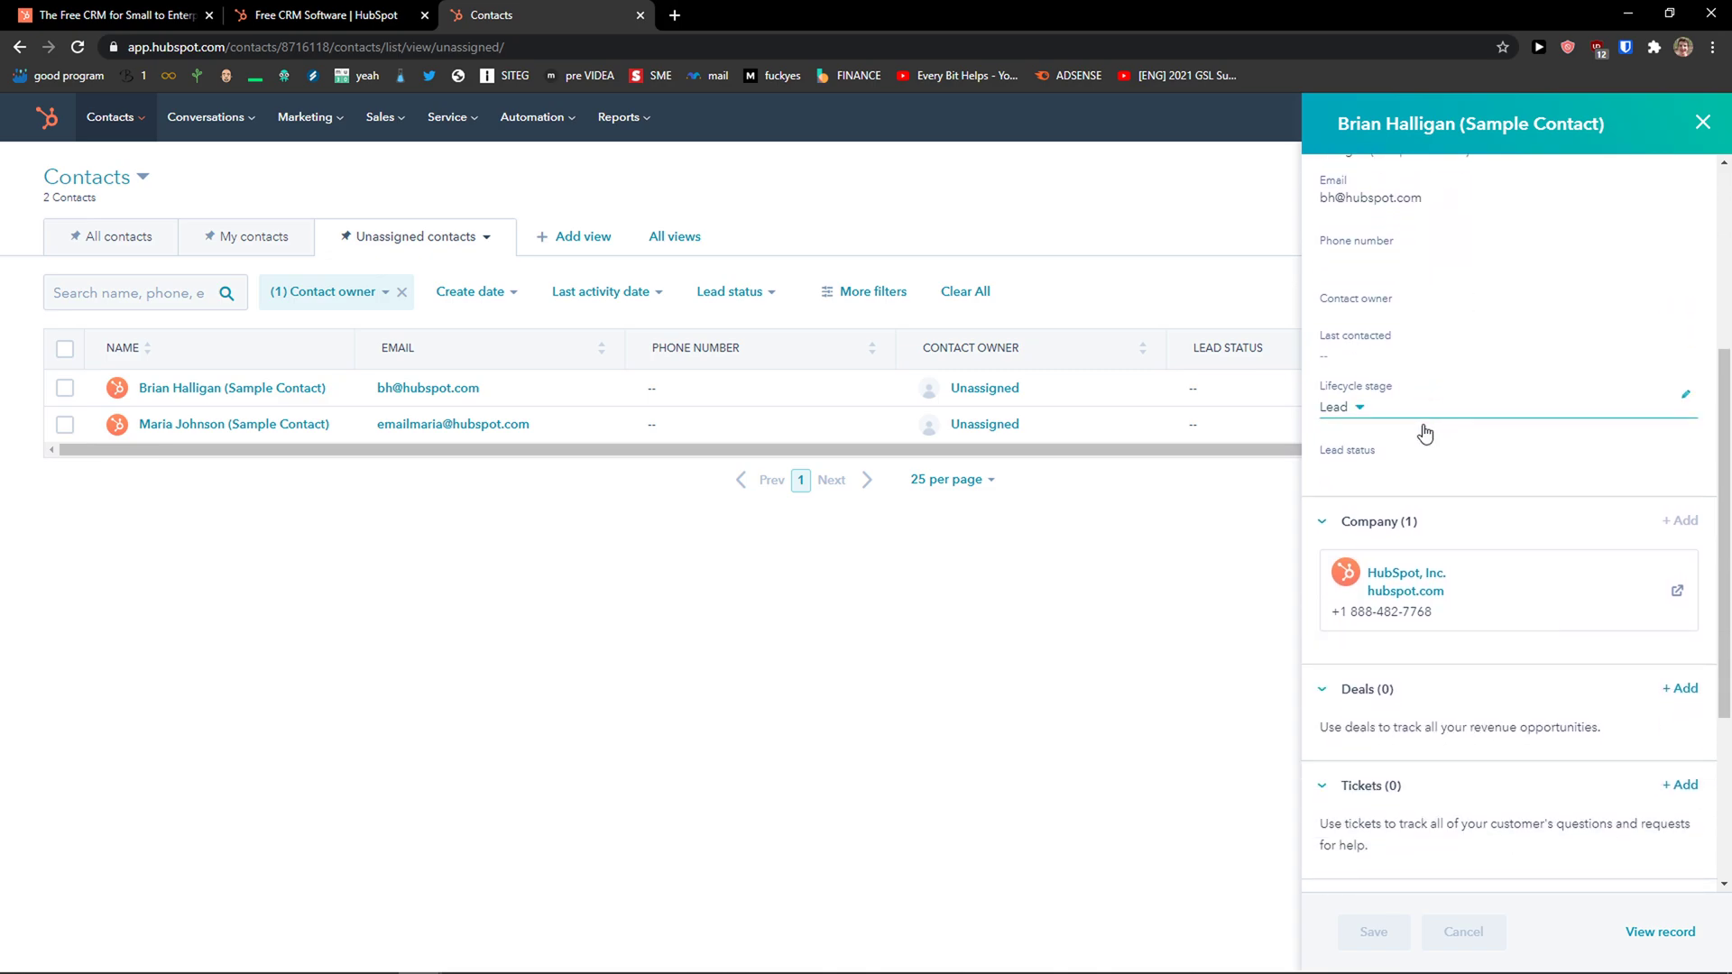
click(1359, 407)
scroll(1407, 545, down, 1)
scroll(1415, 538, up, 1)
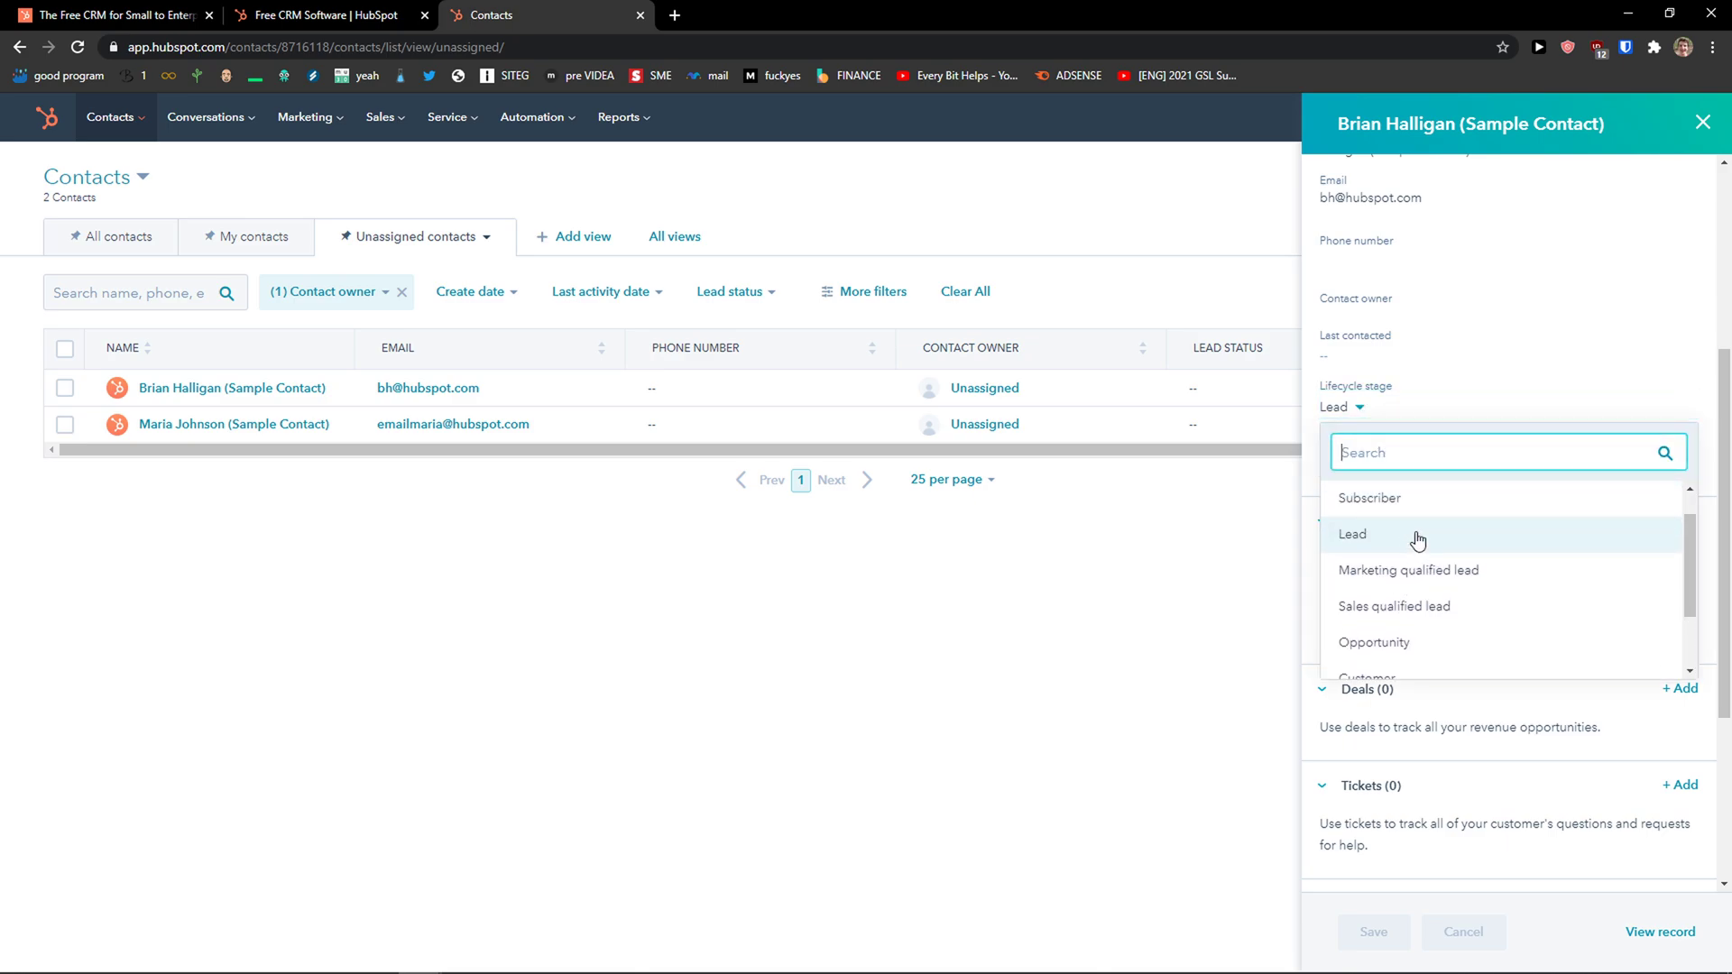
scroll(1436, 586, down, 1)
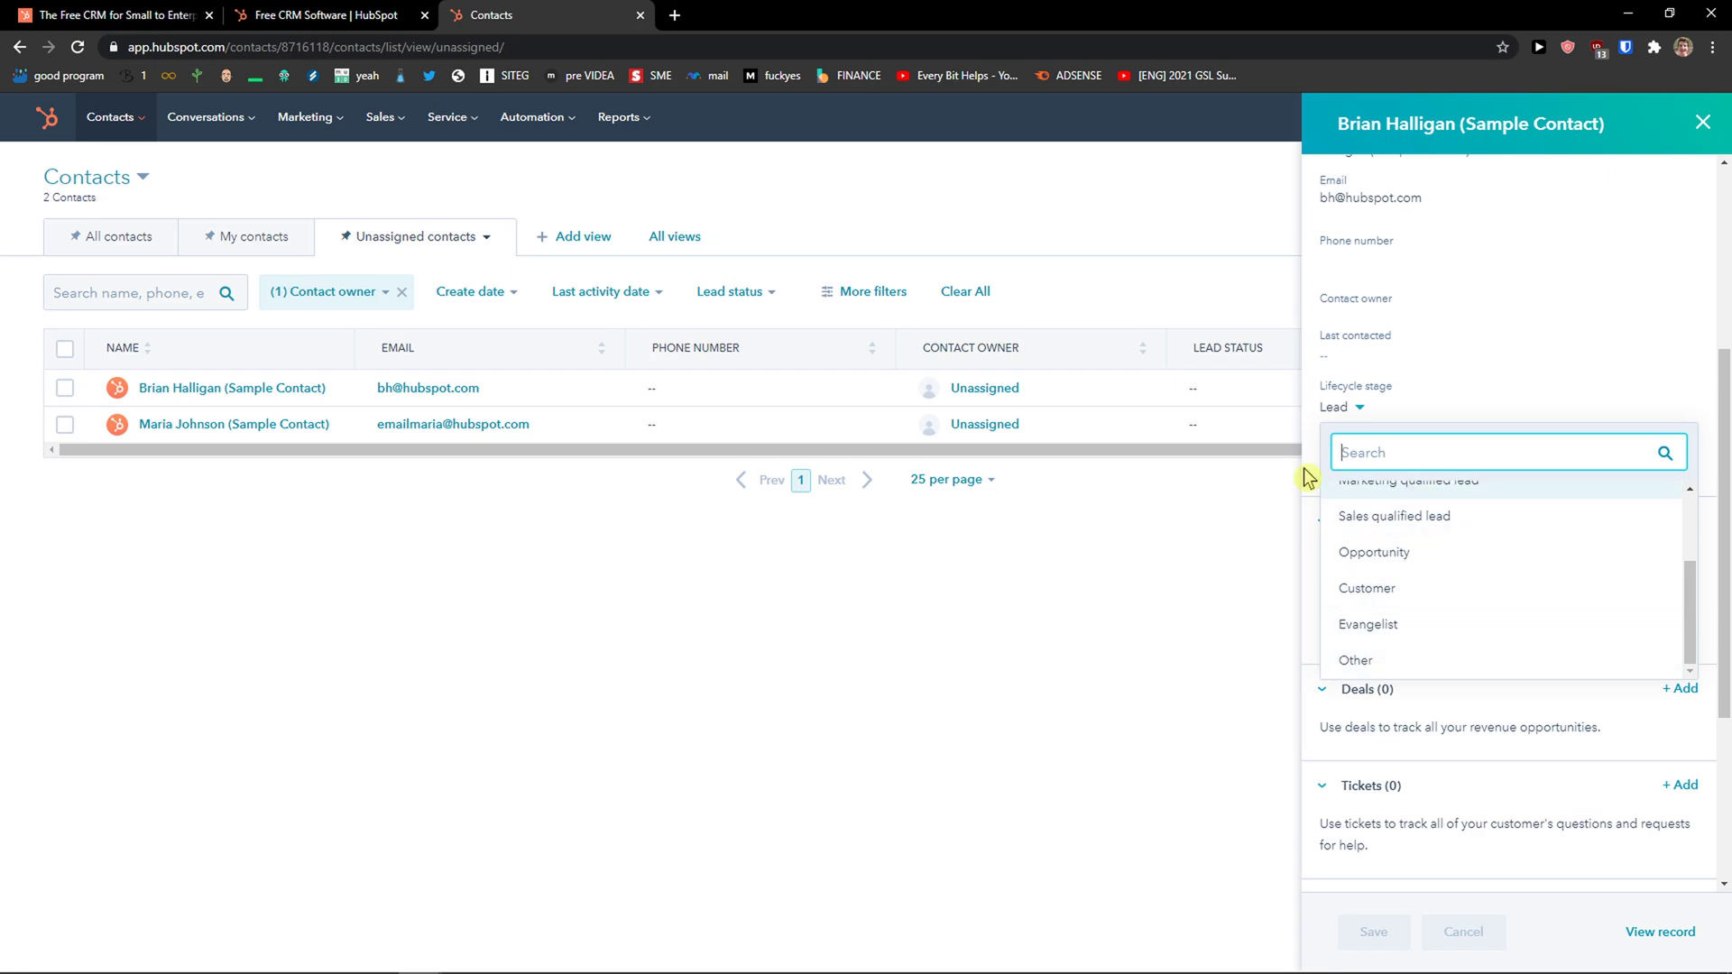
click(1263, 493)
Scroll the preview, then open the first sample contact's full record.
scroll(1380, 559, down, 3)
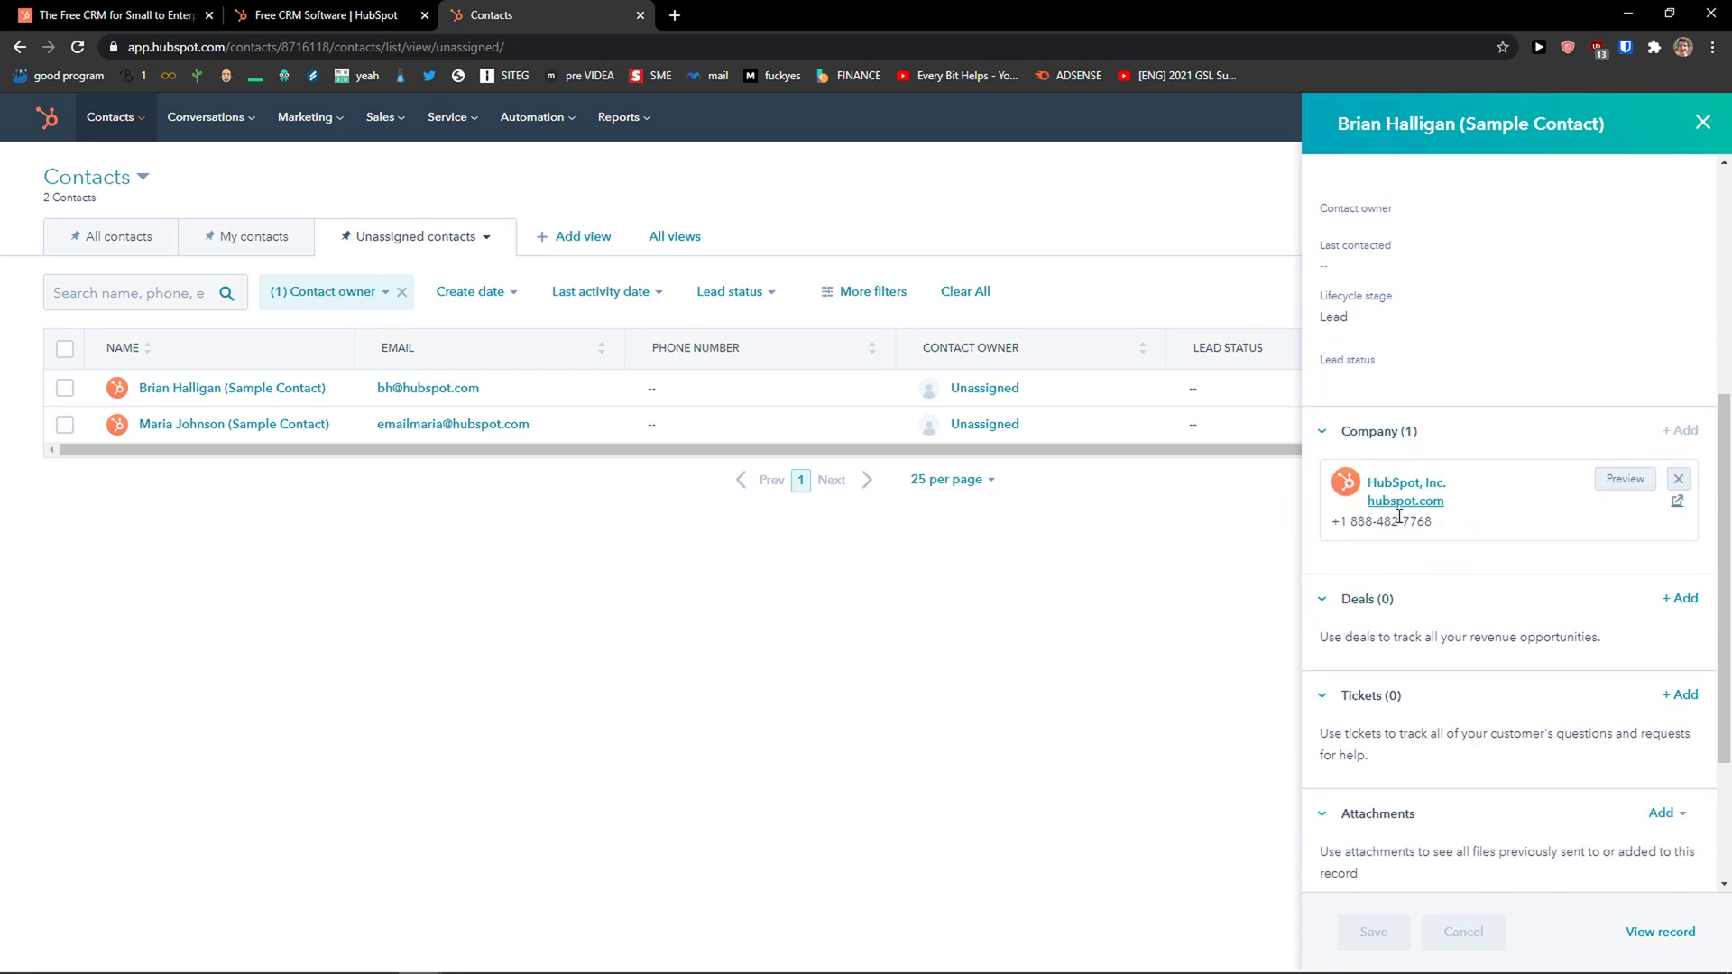
scroll(1380, 586, down, 1)
scroll(1445, 561, down, 1)
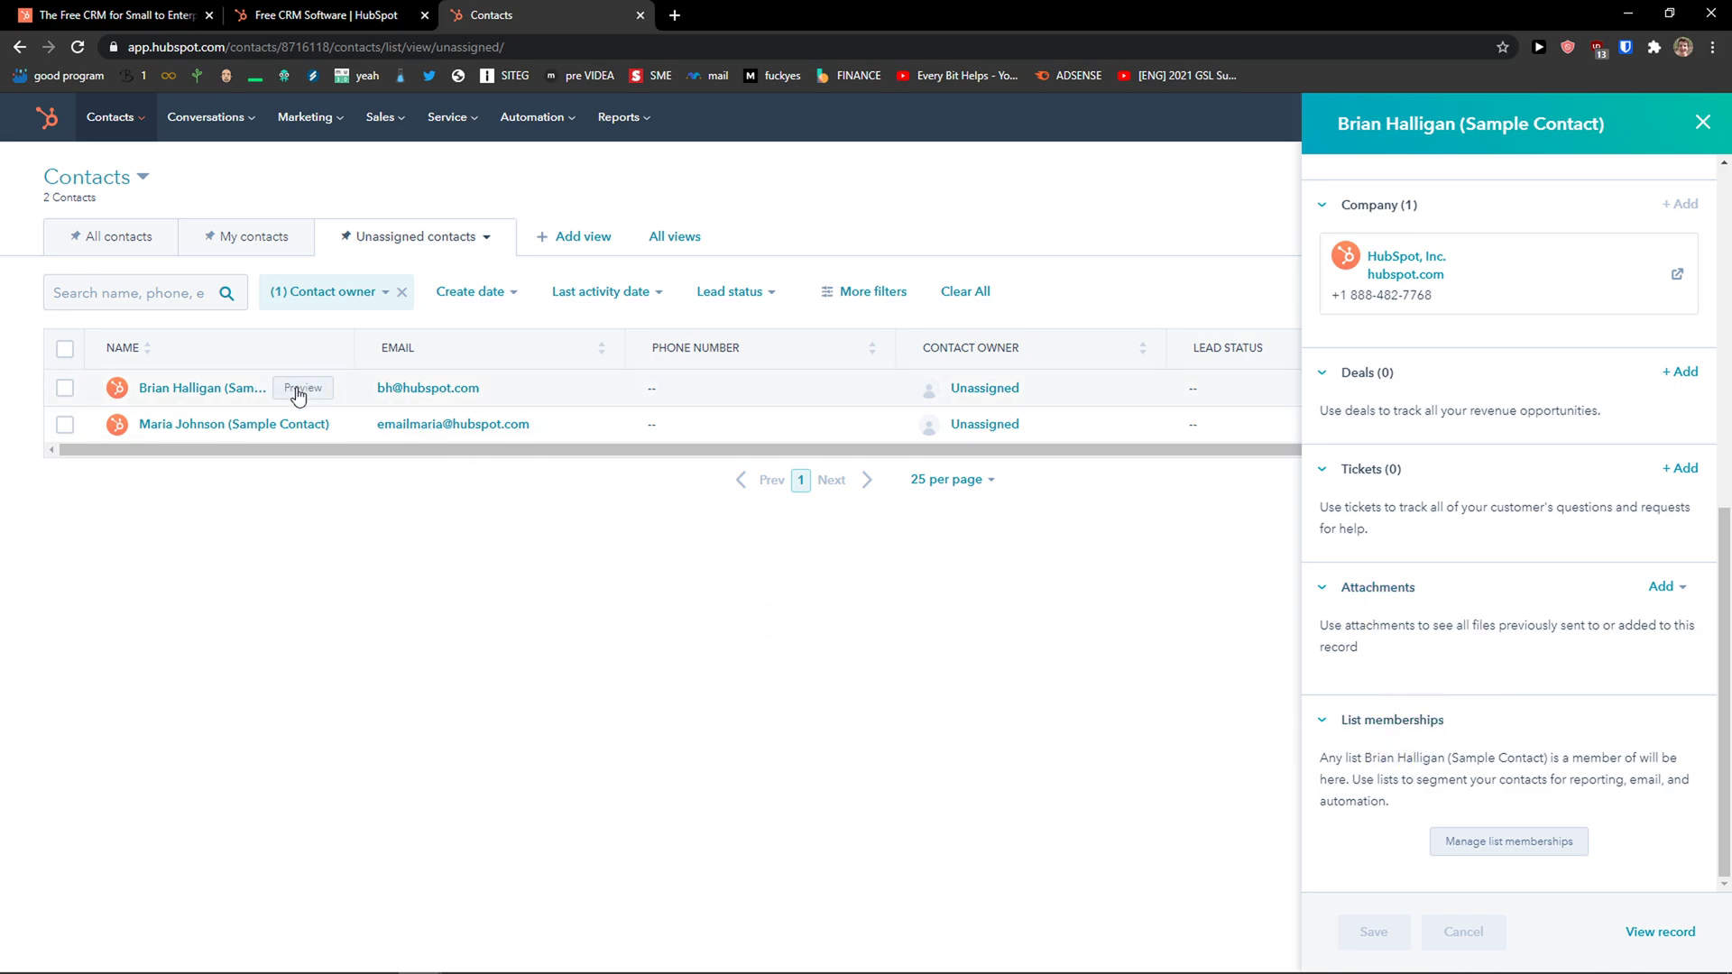
click(214, 390)
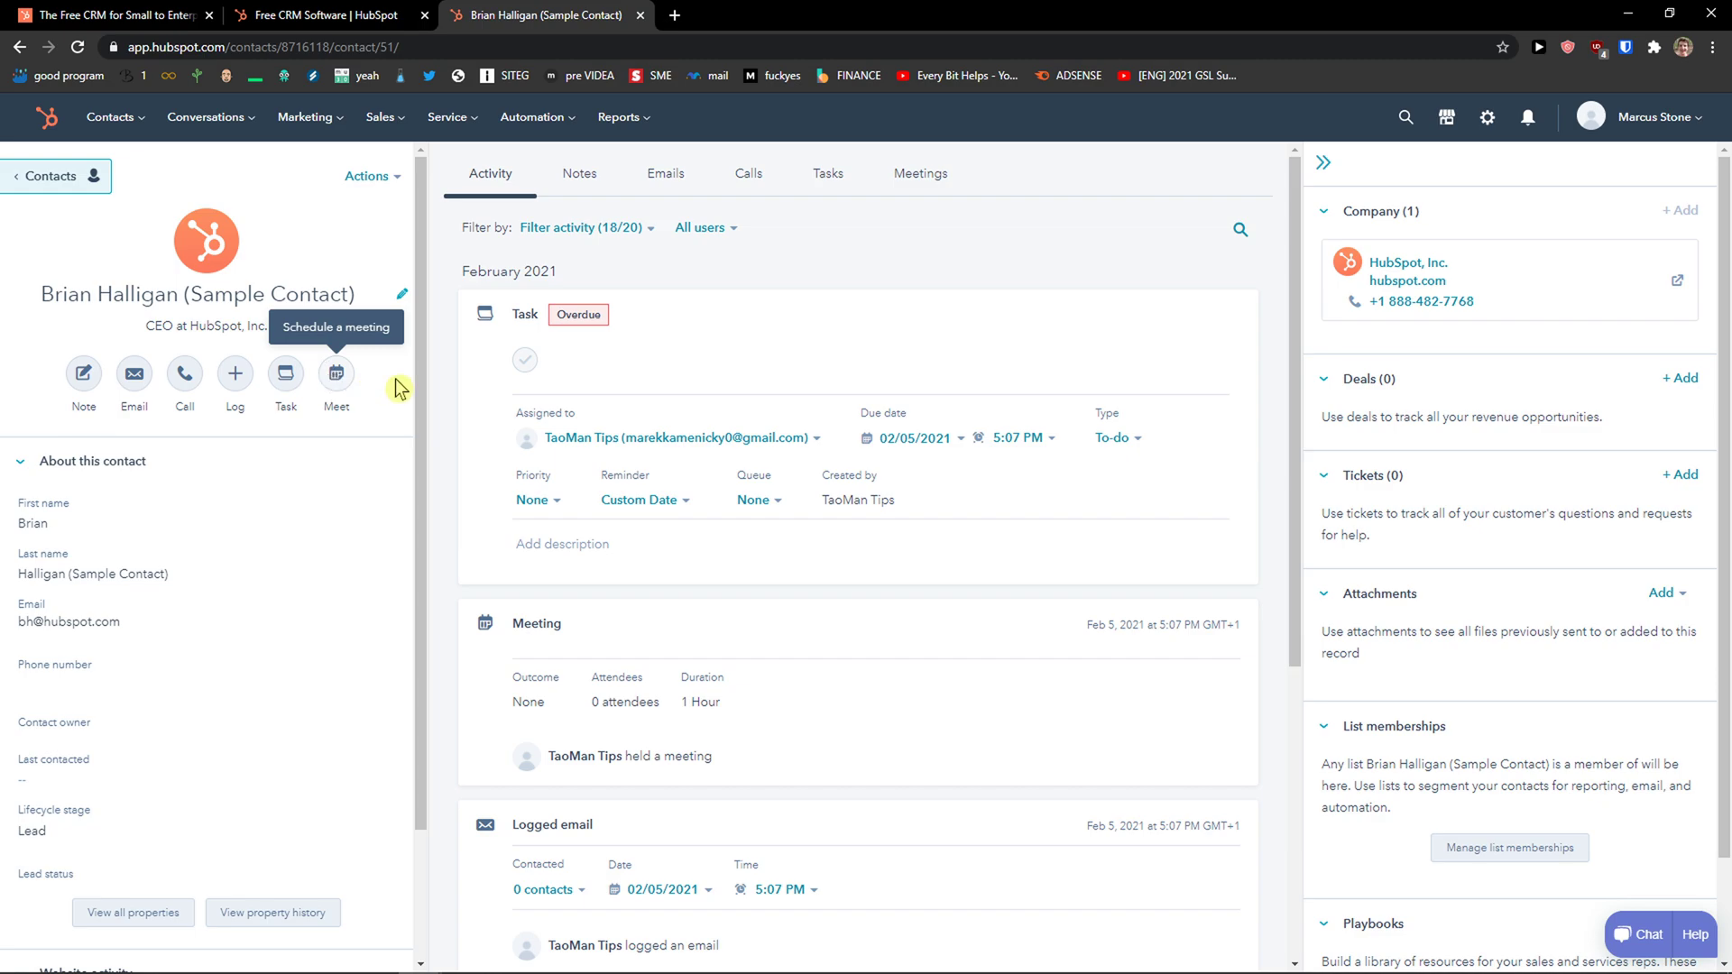
Filter the contact record's activity to the Notes tab, which is still empty.
scroll(645, 378, down, 1)
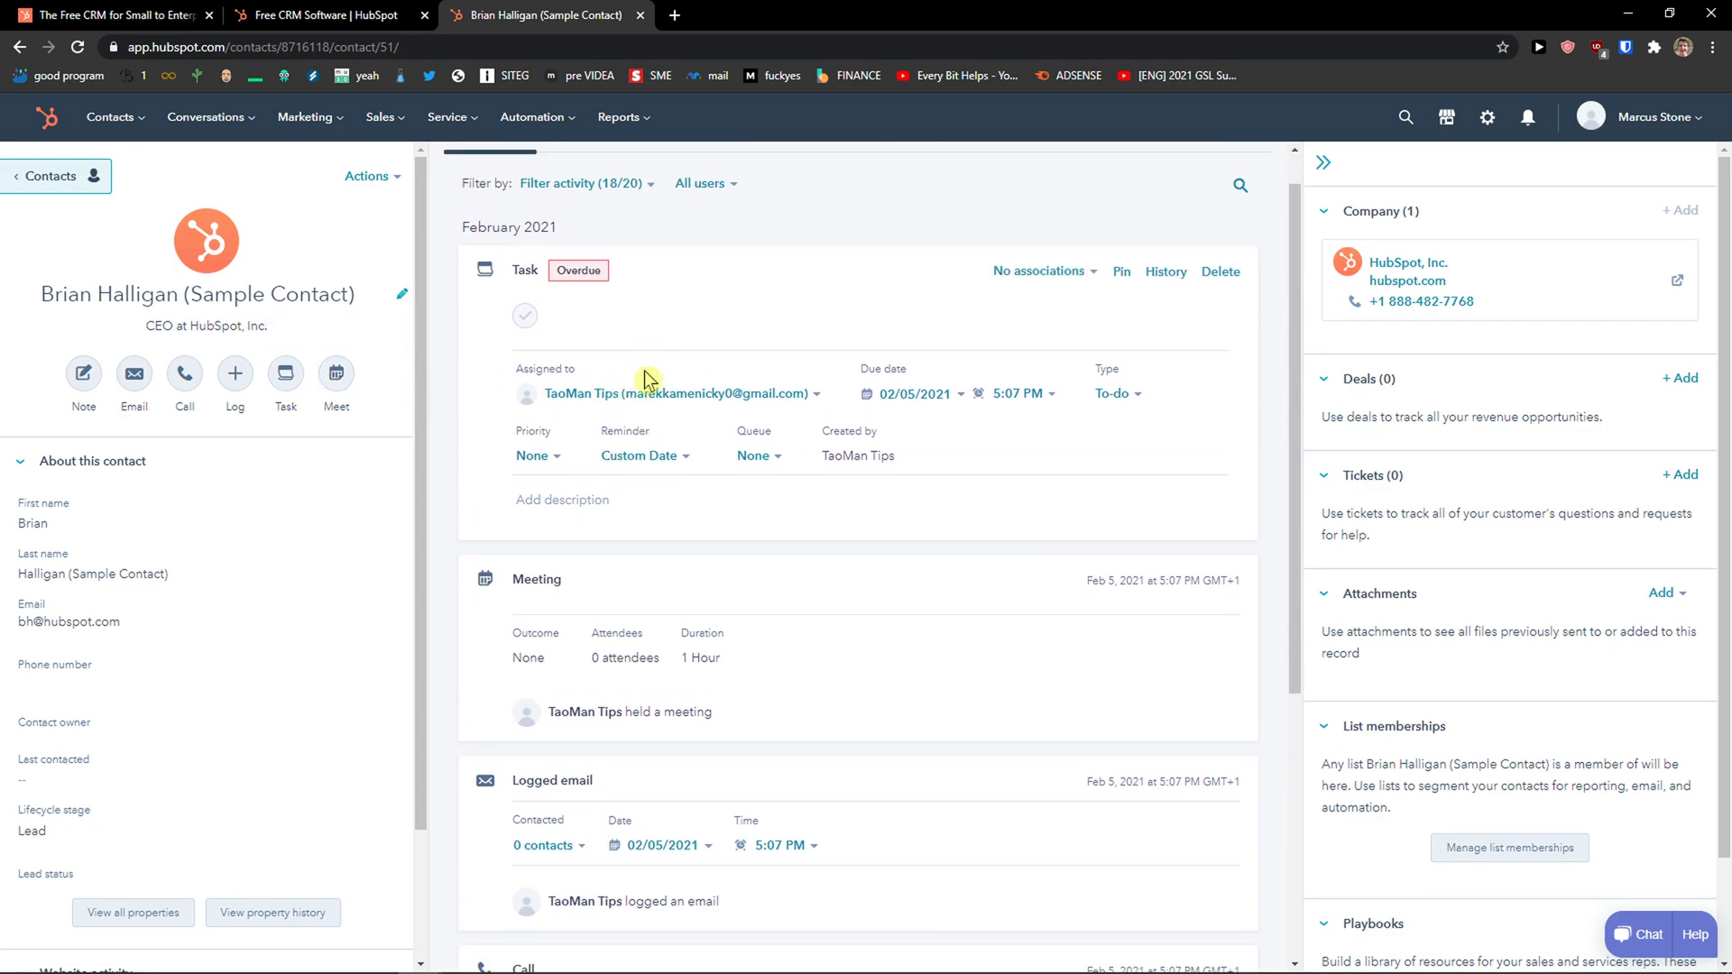
scroll(622, 315, up, 1)
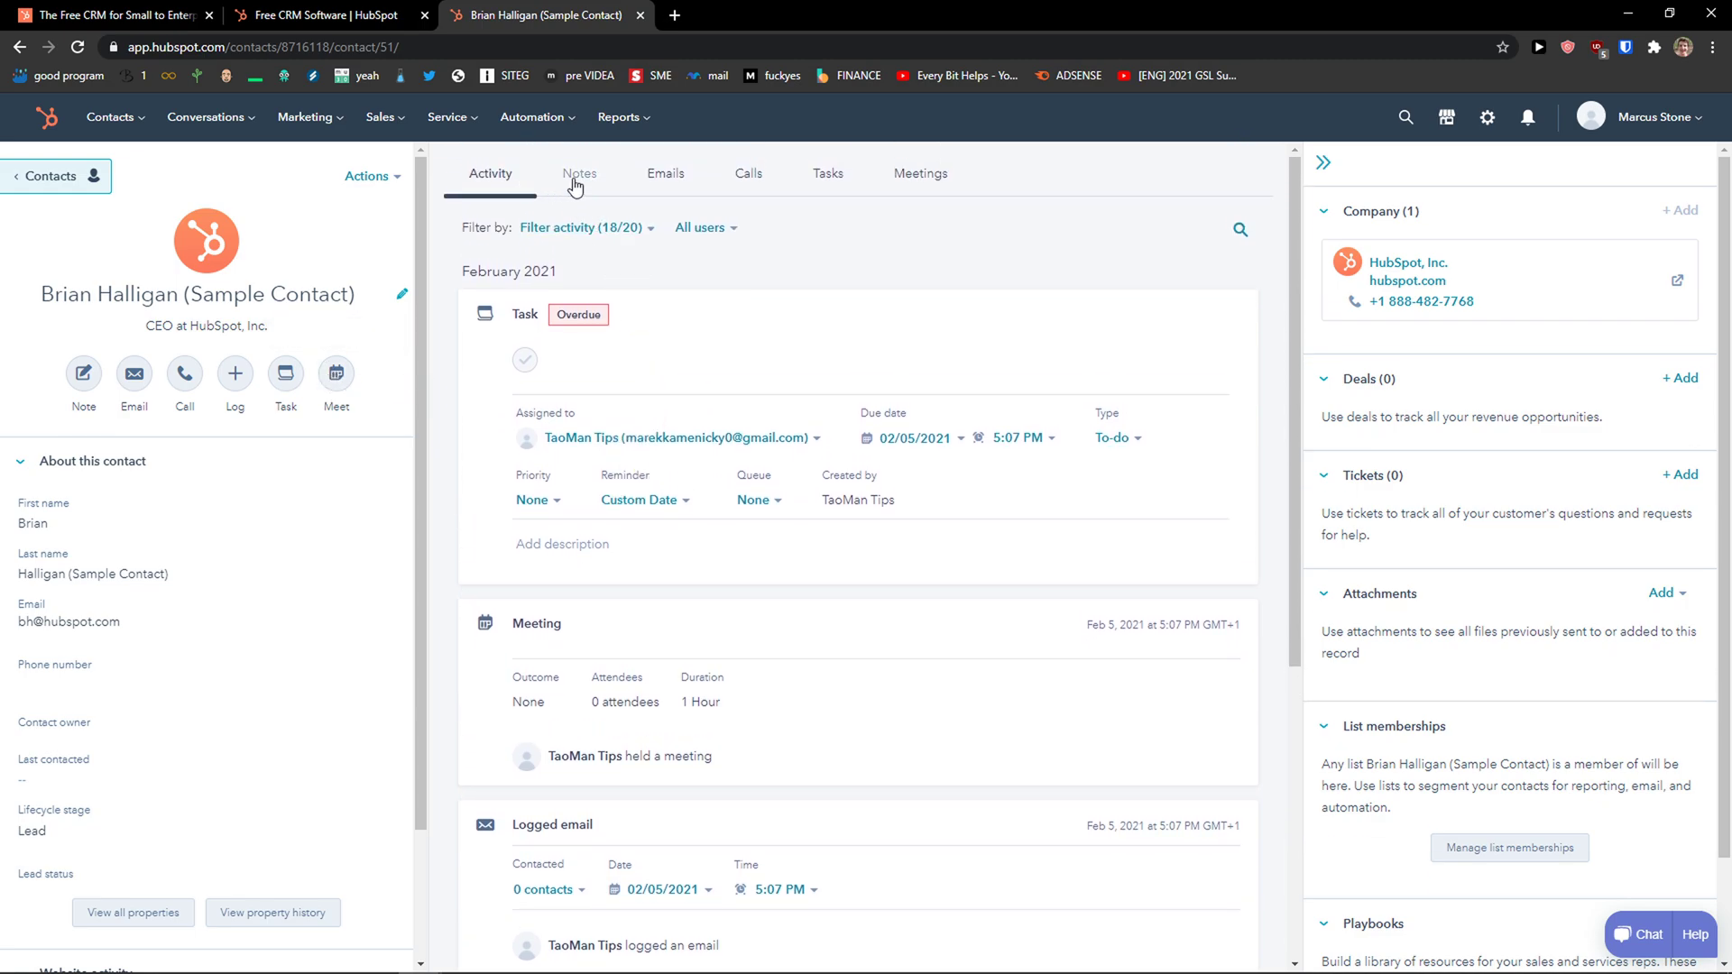
click(574, 184)
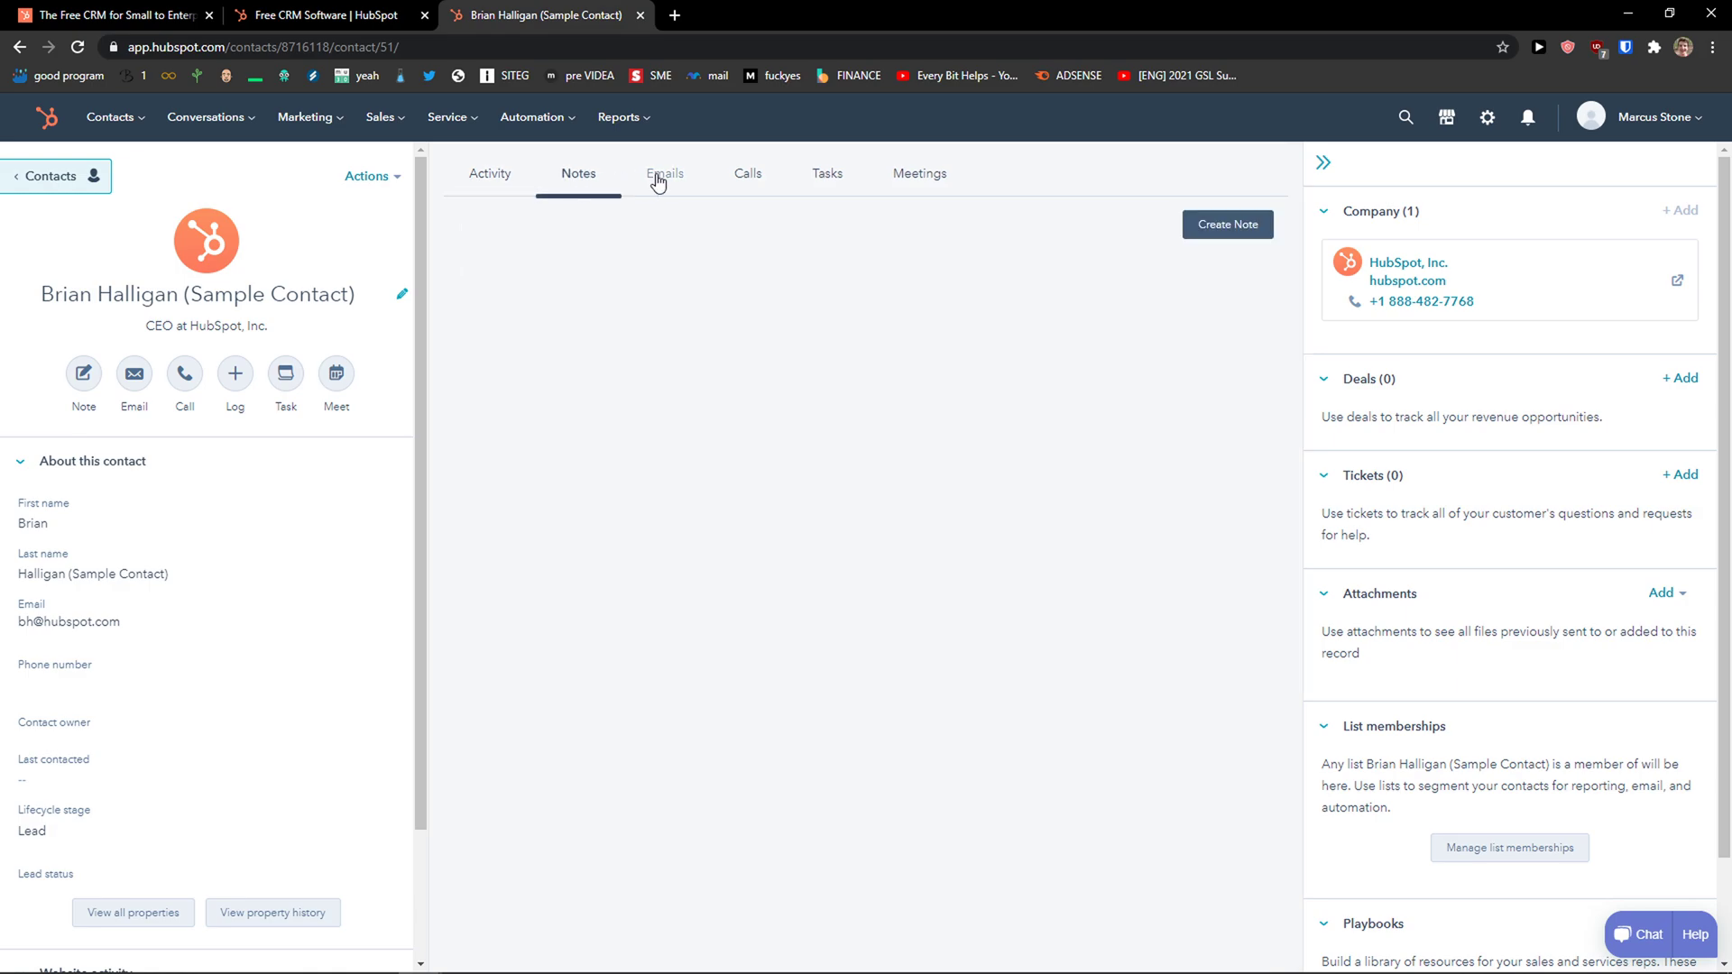
Add and save the note 'This is a note' on the contact.
click(1179, 233)
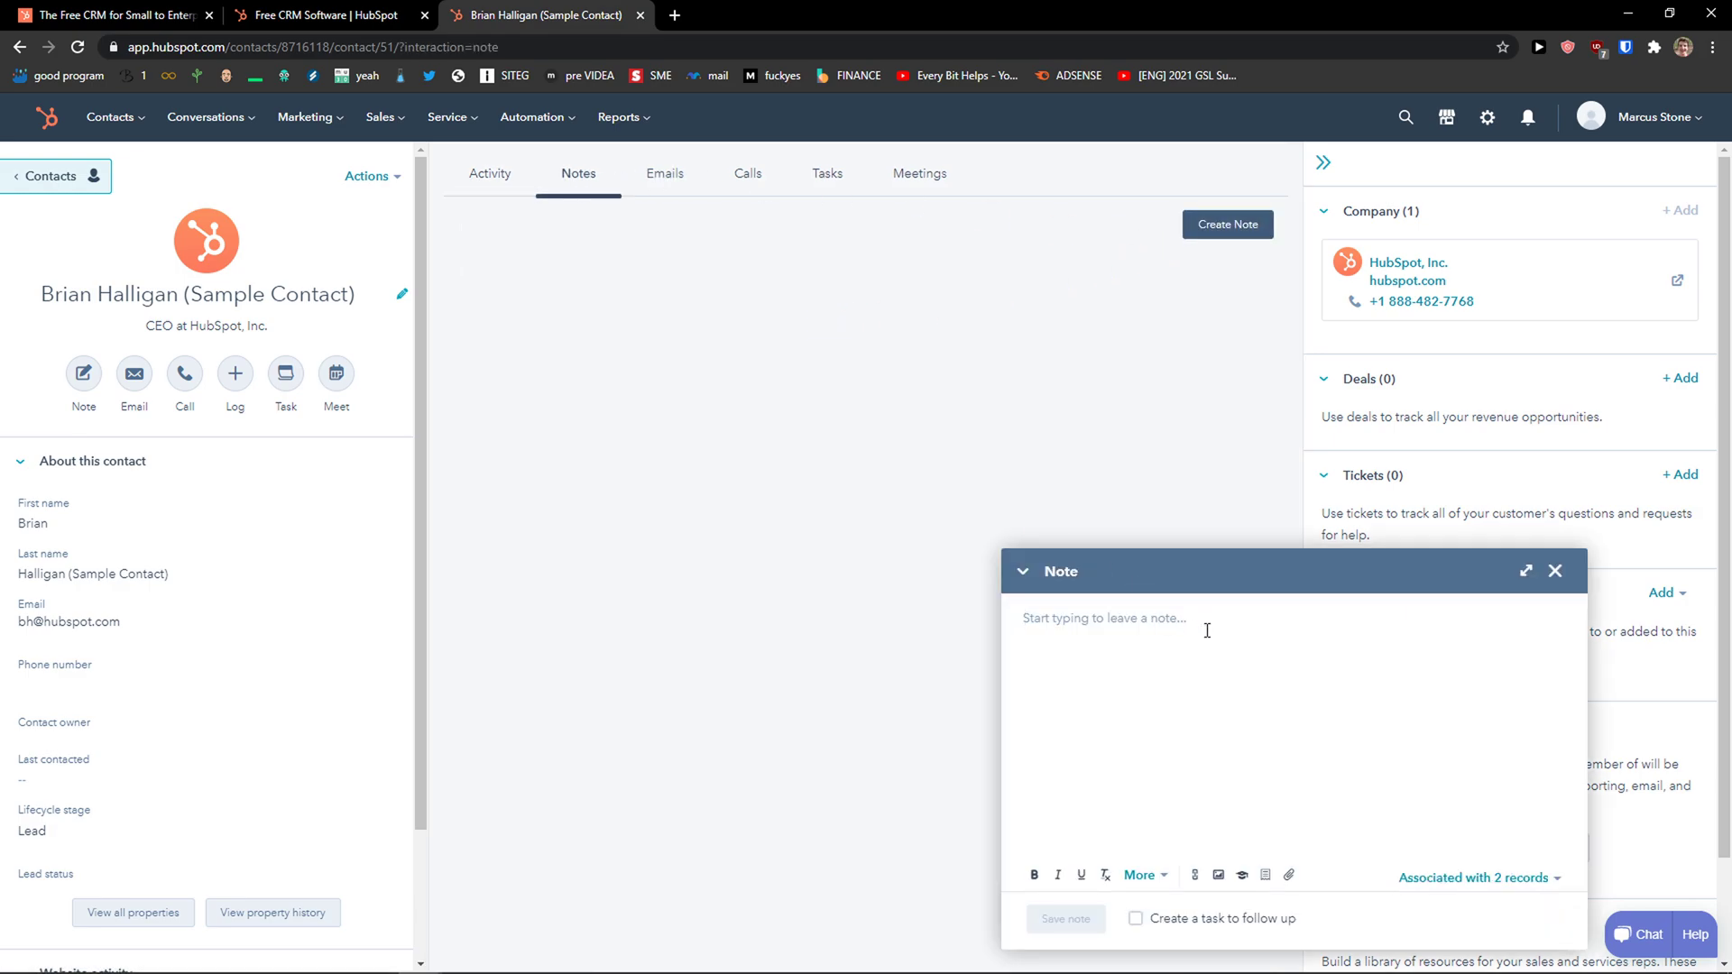
text(This is a note)
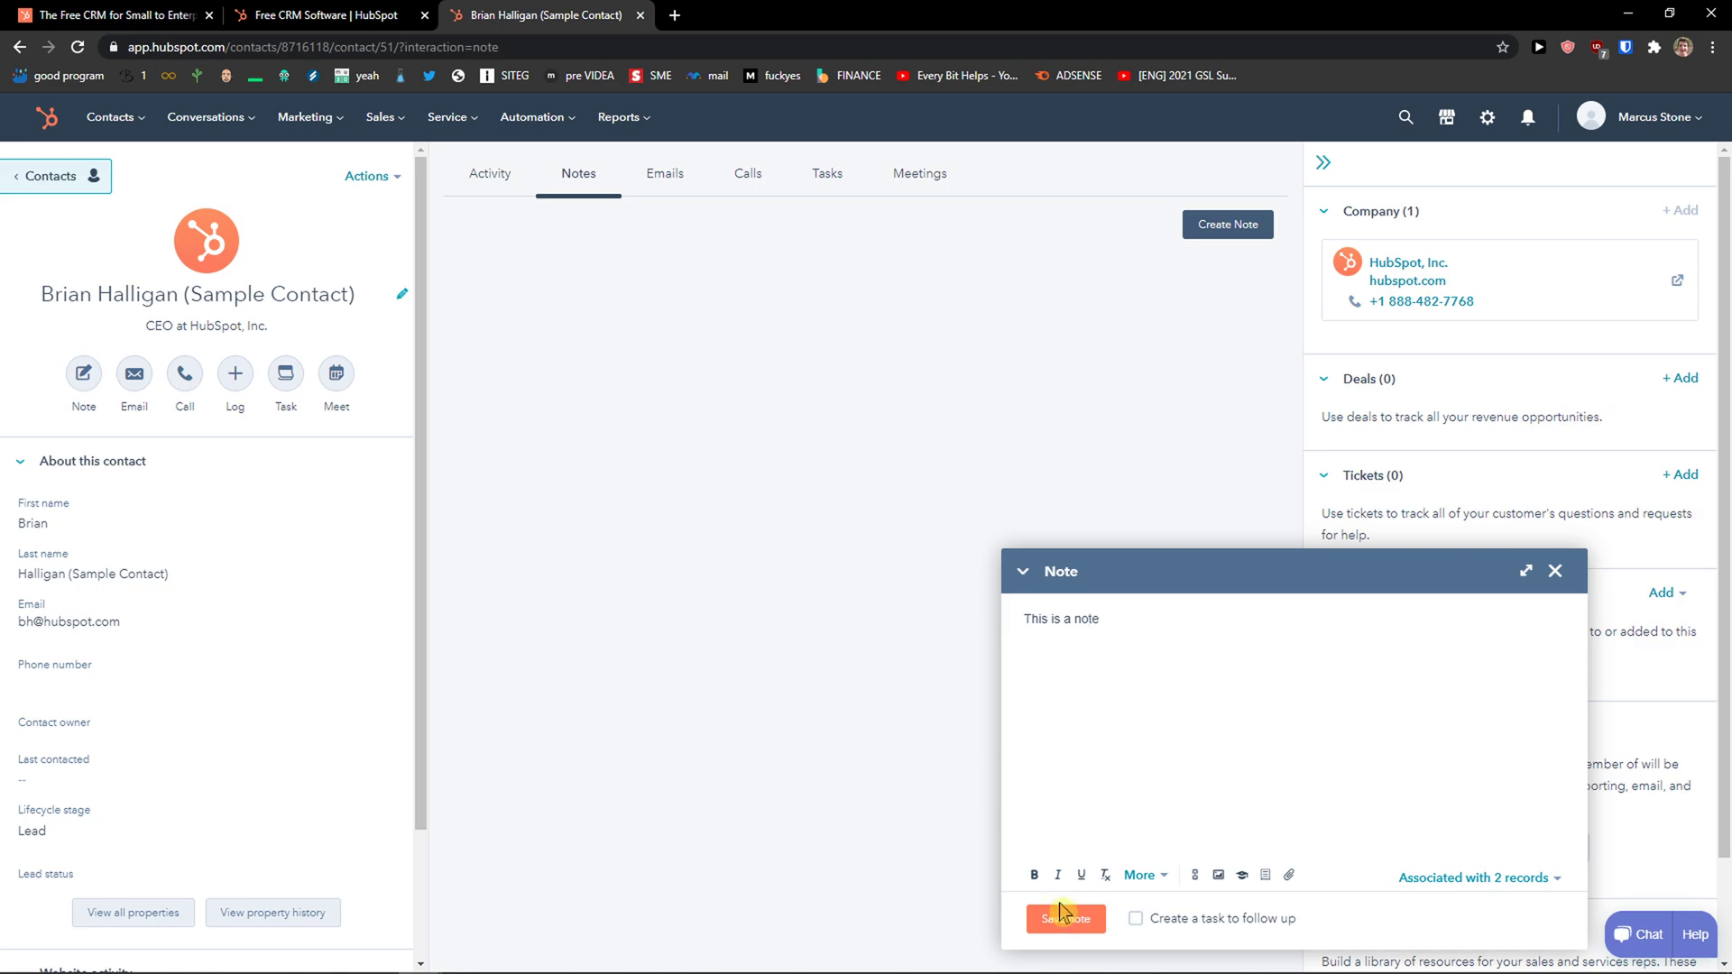
click(1061, 913)
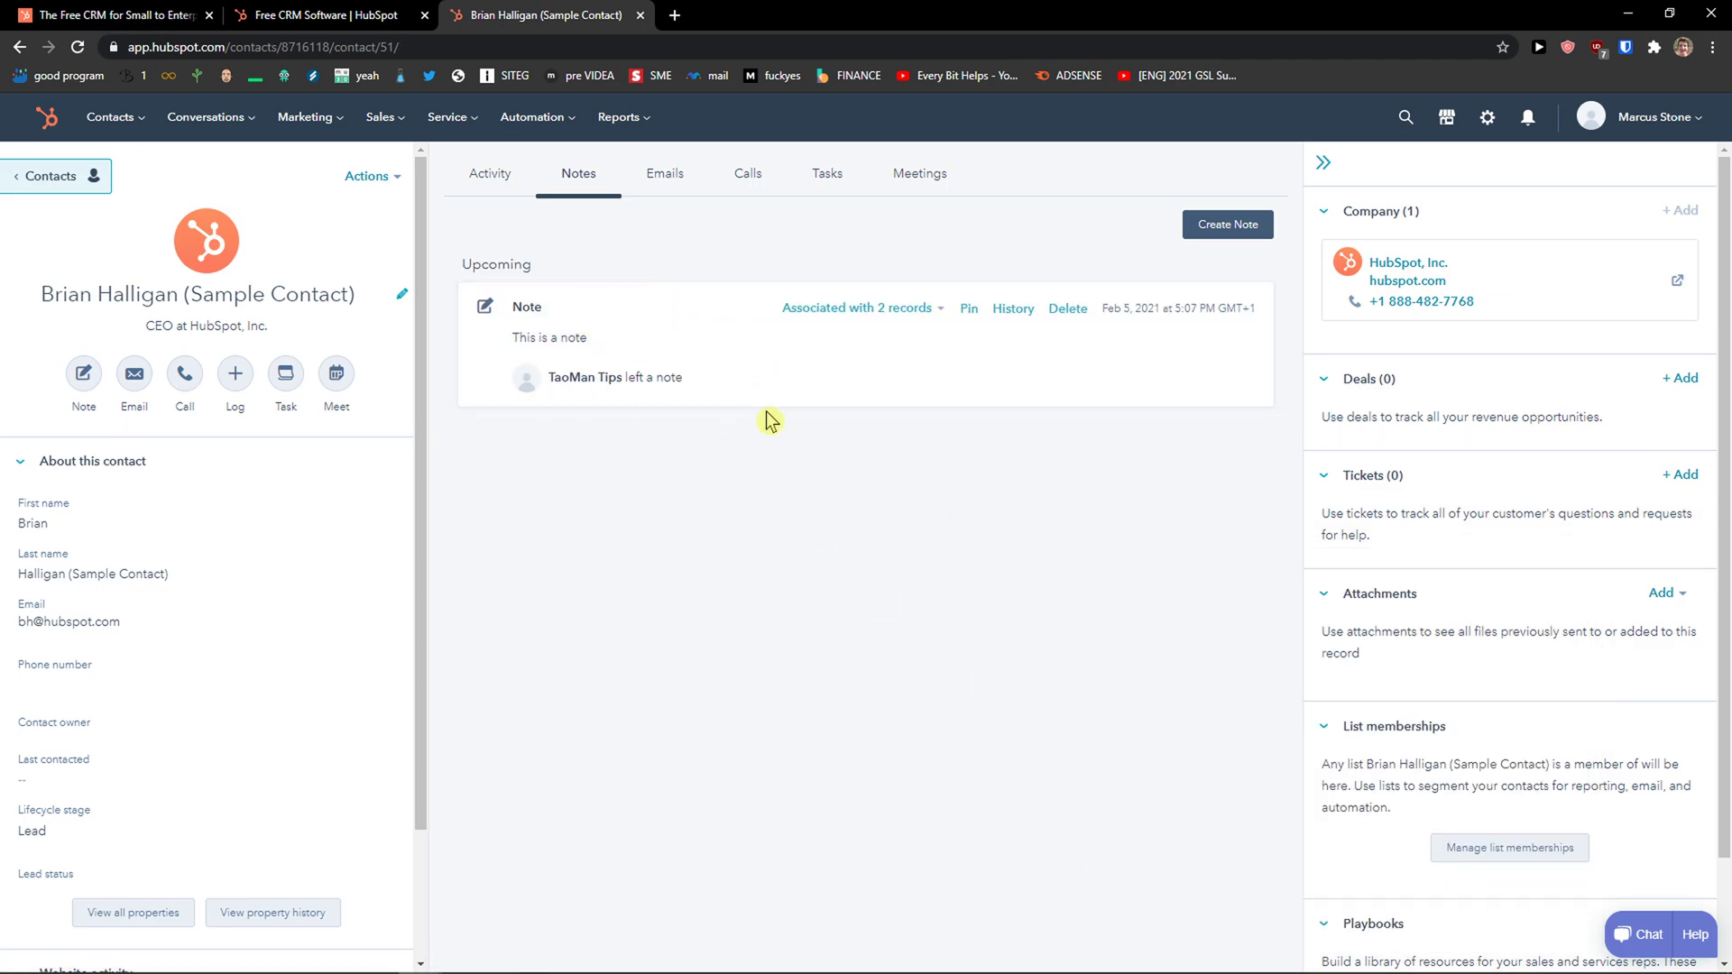
Browse the contact's Emails, Calls, Tasks and Meetings tabs.
click(675, 175)
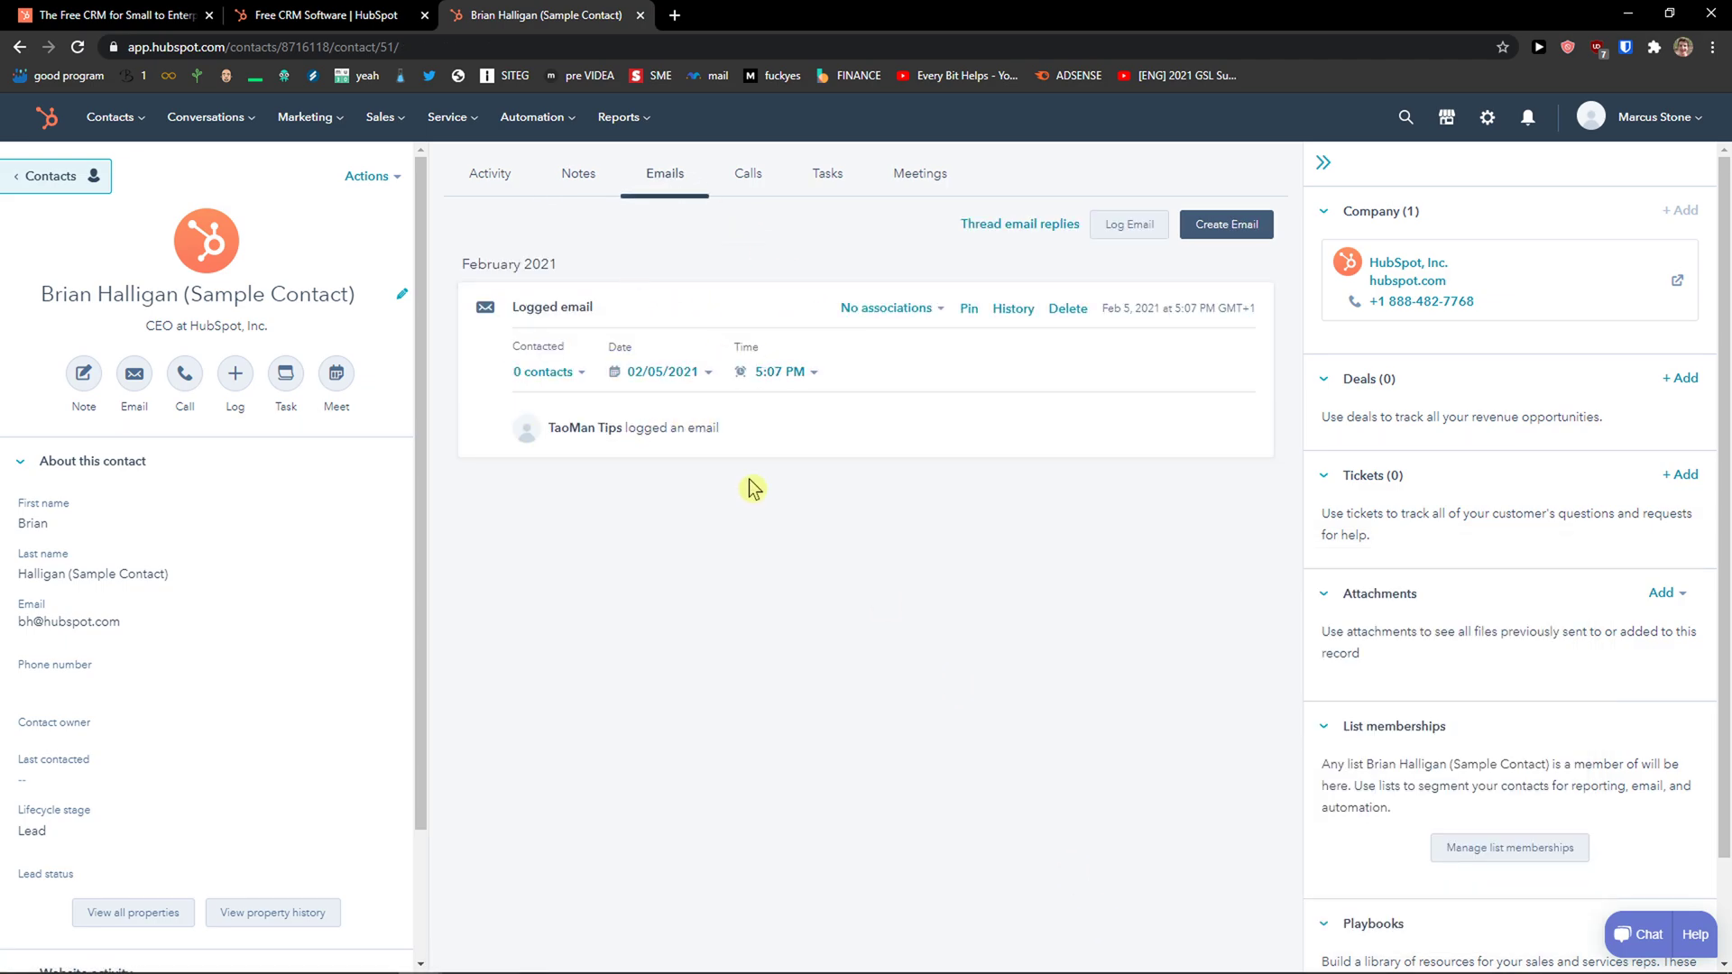
click(750, 175)
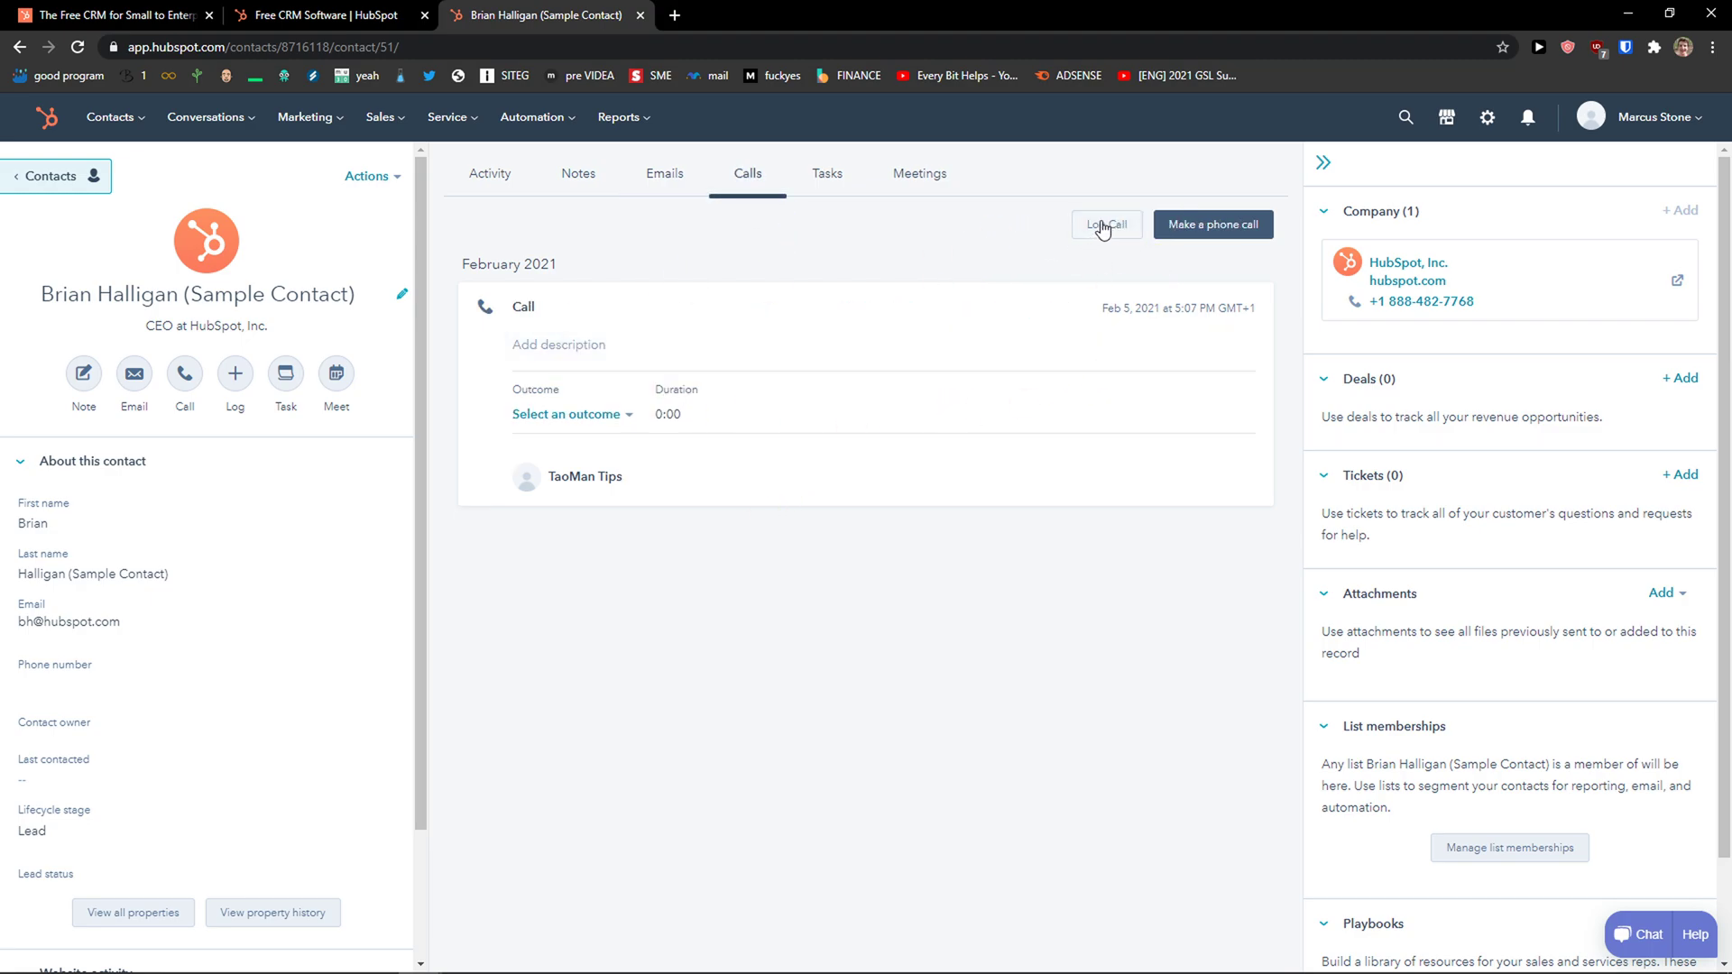
click(835, 179)
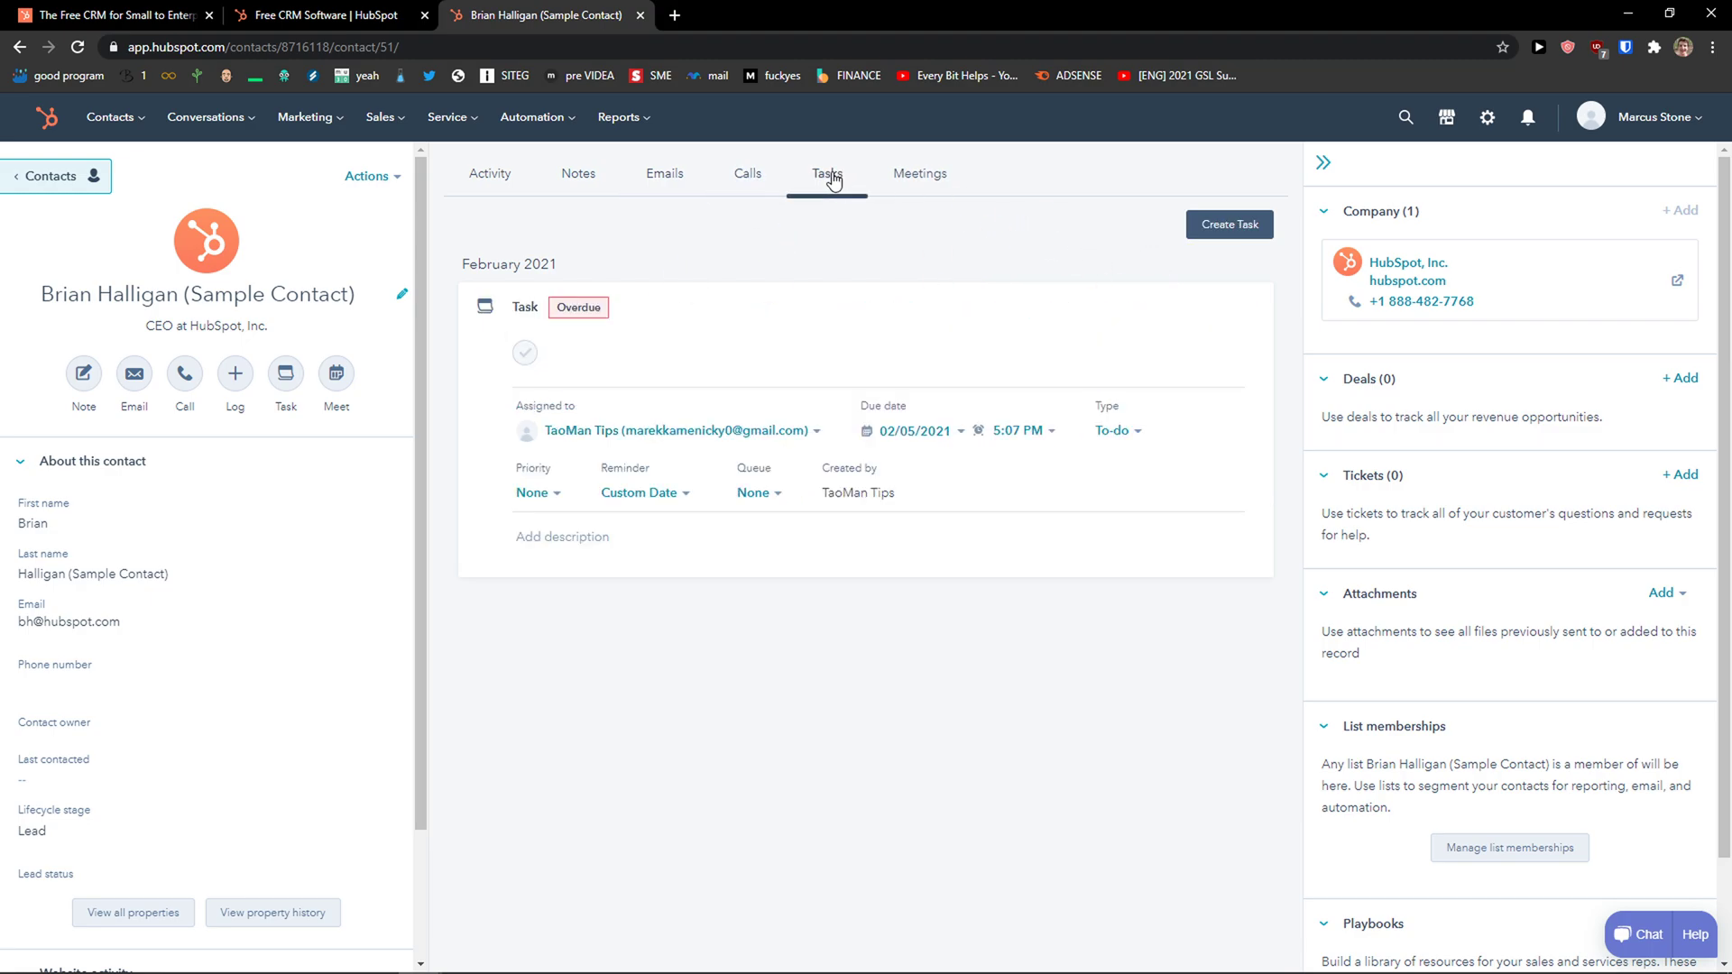
click(938, 183)
mouse_move(766, 394)
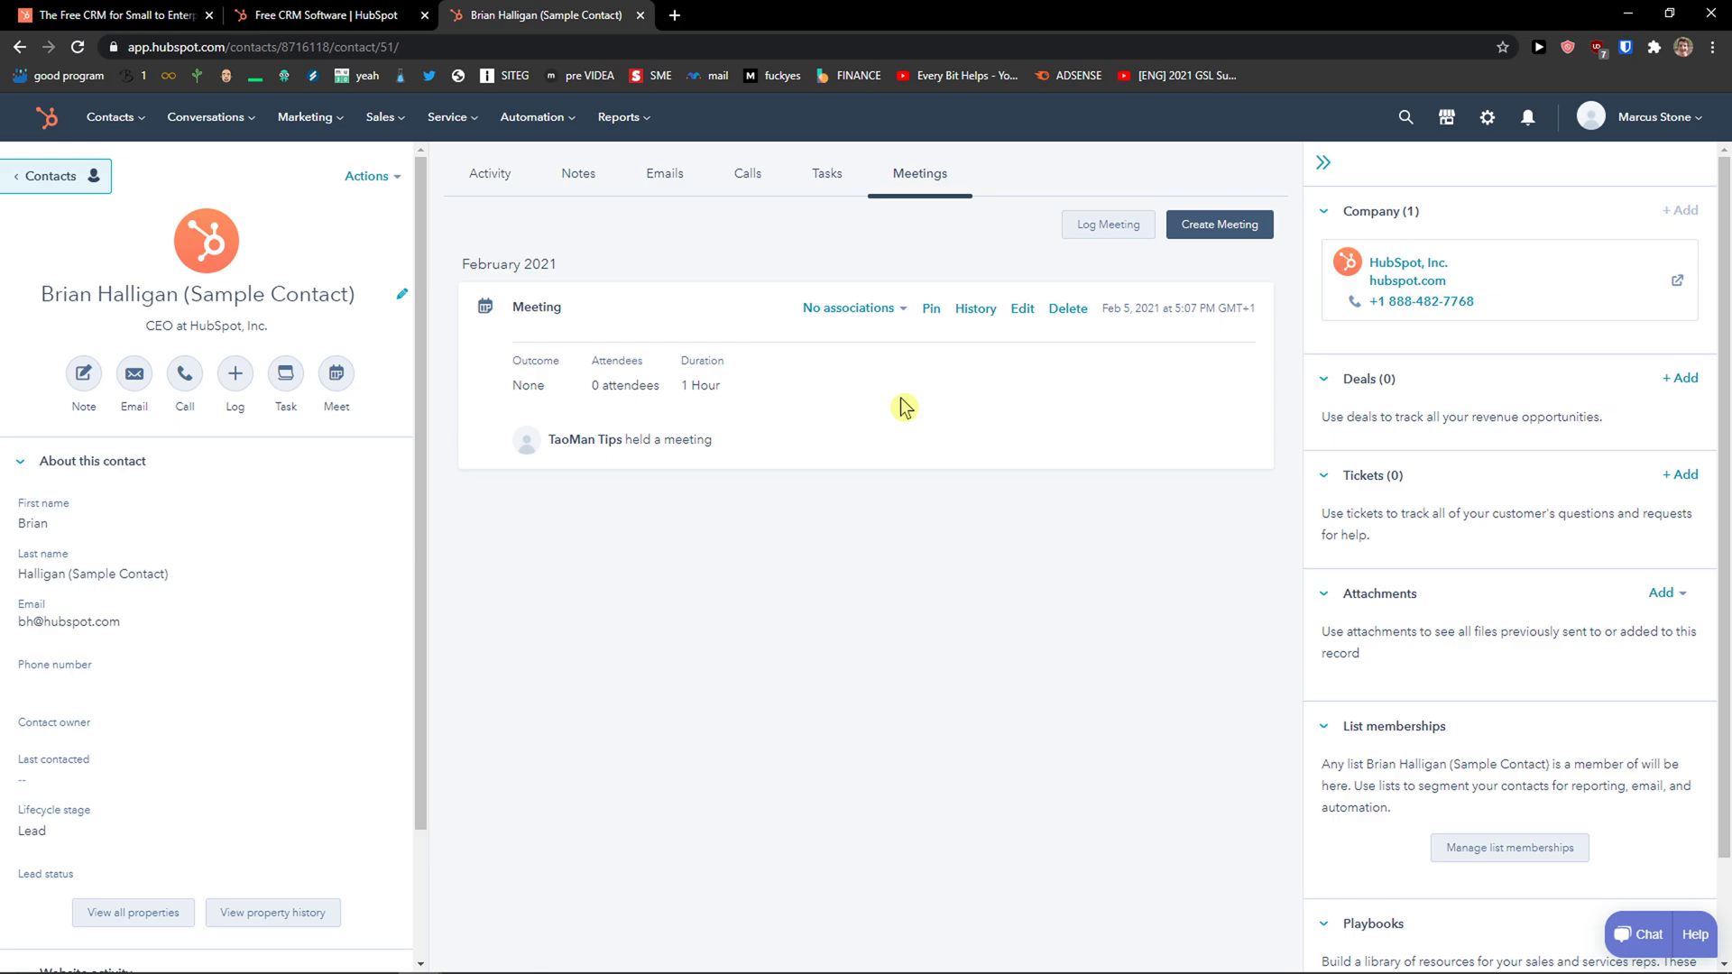
Go to Contacts > Companies and open the HubSpot, Inc. company record.
mouse_move(126, 136)
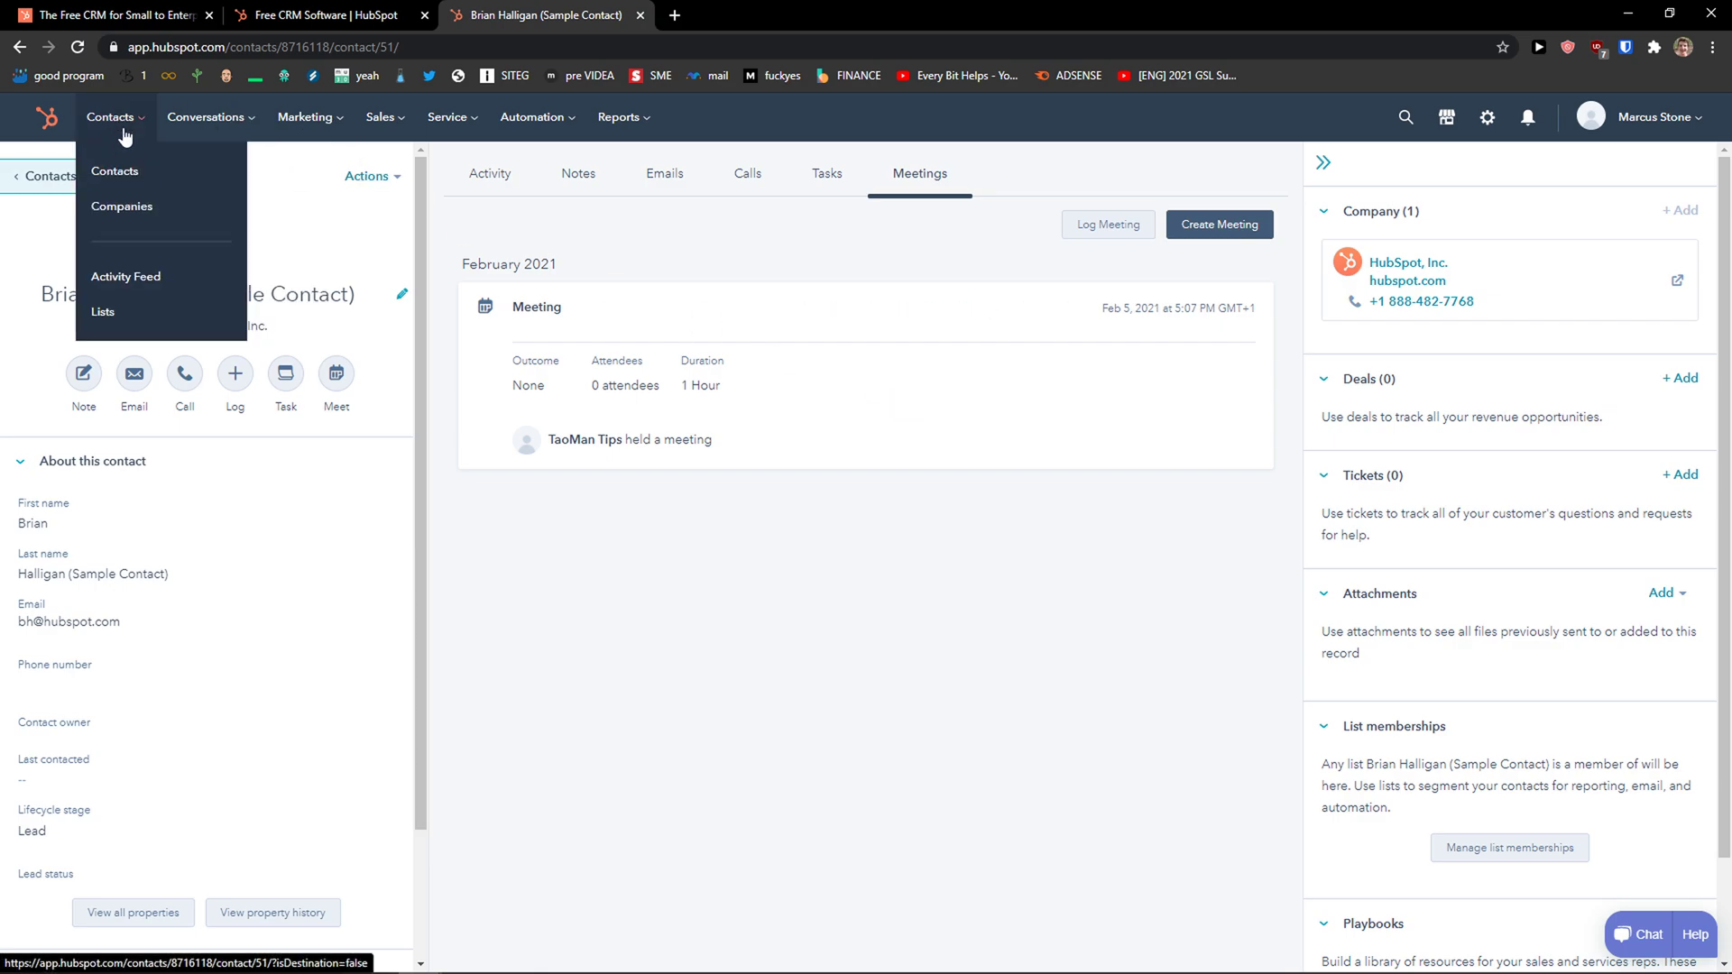
click(144, 207)
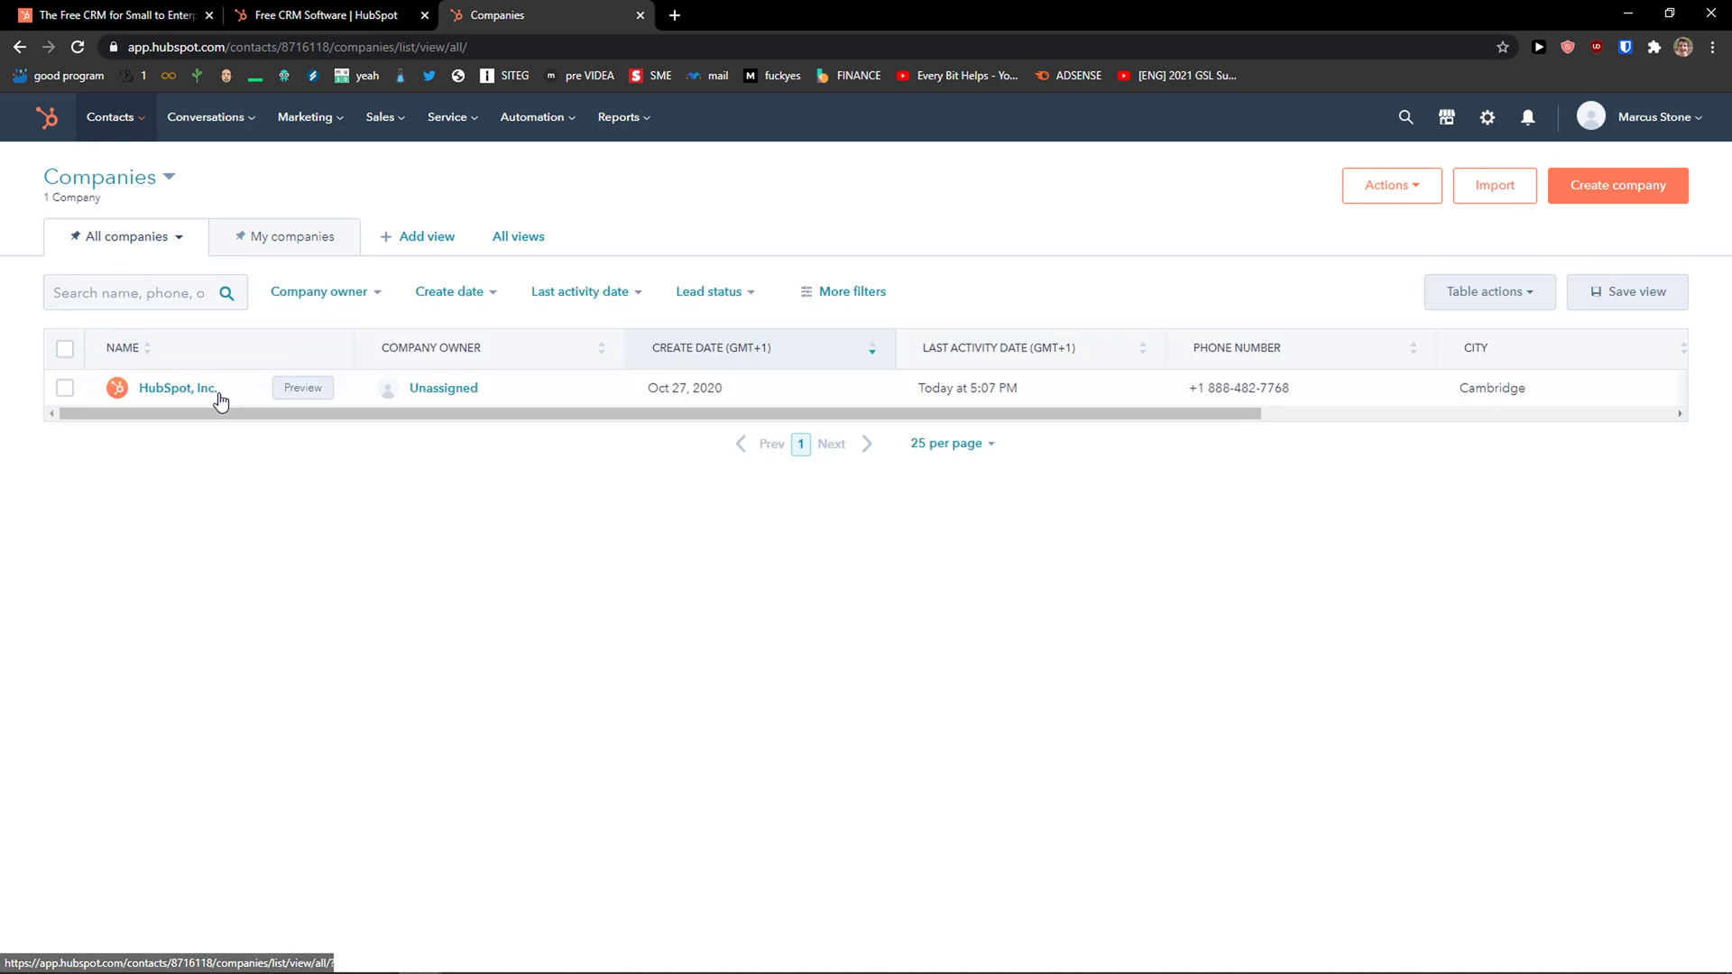
drag(221, 413, 159, 418)
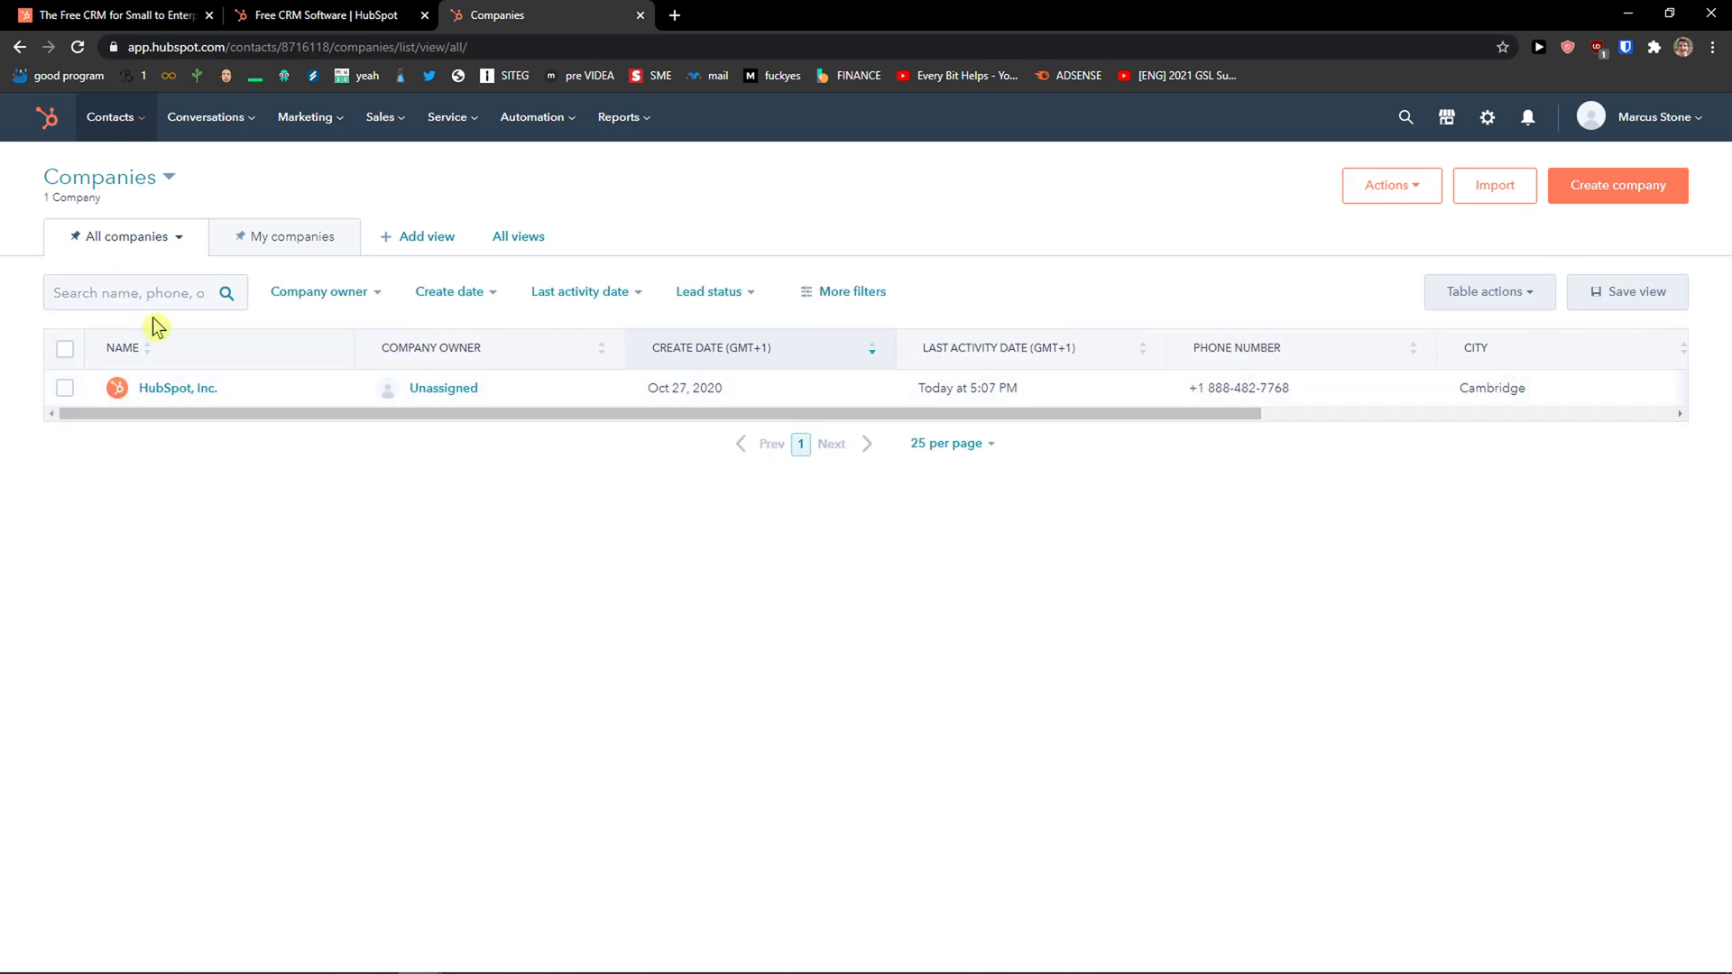
click(168, 390)
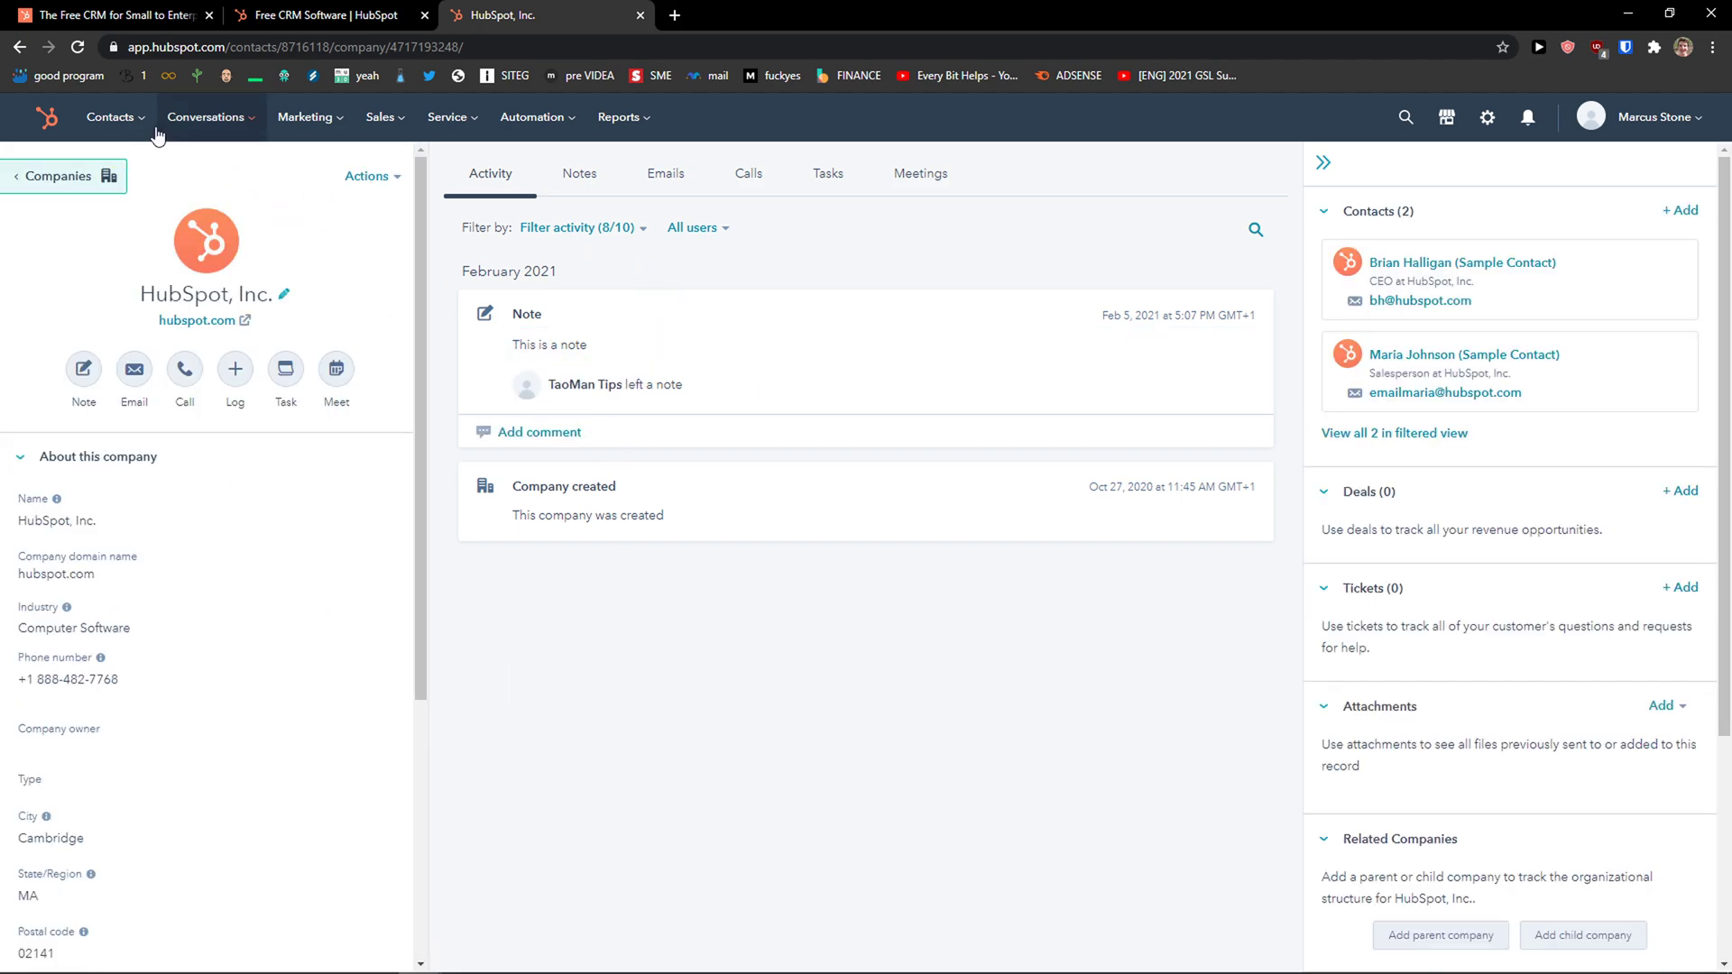
Open the Contacts Activity Feed and highlight its heading and tracked-emails explanation text.
mouse_move(110, 117)
click(146, 279)
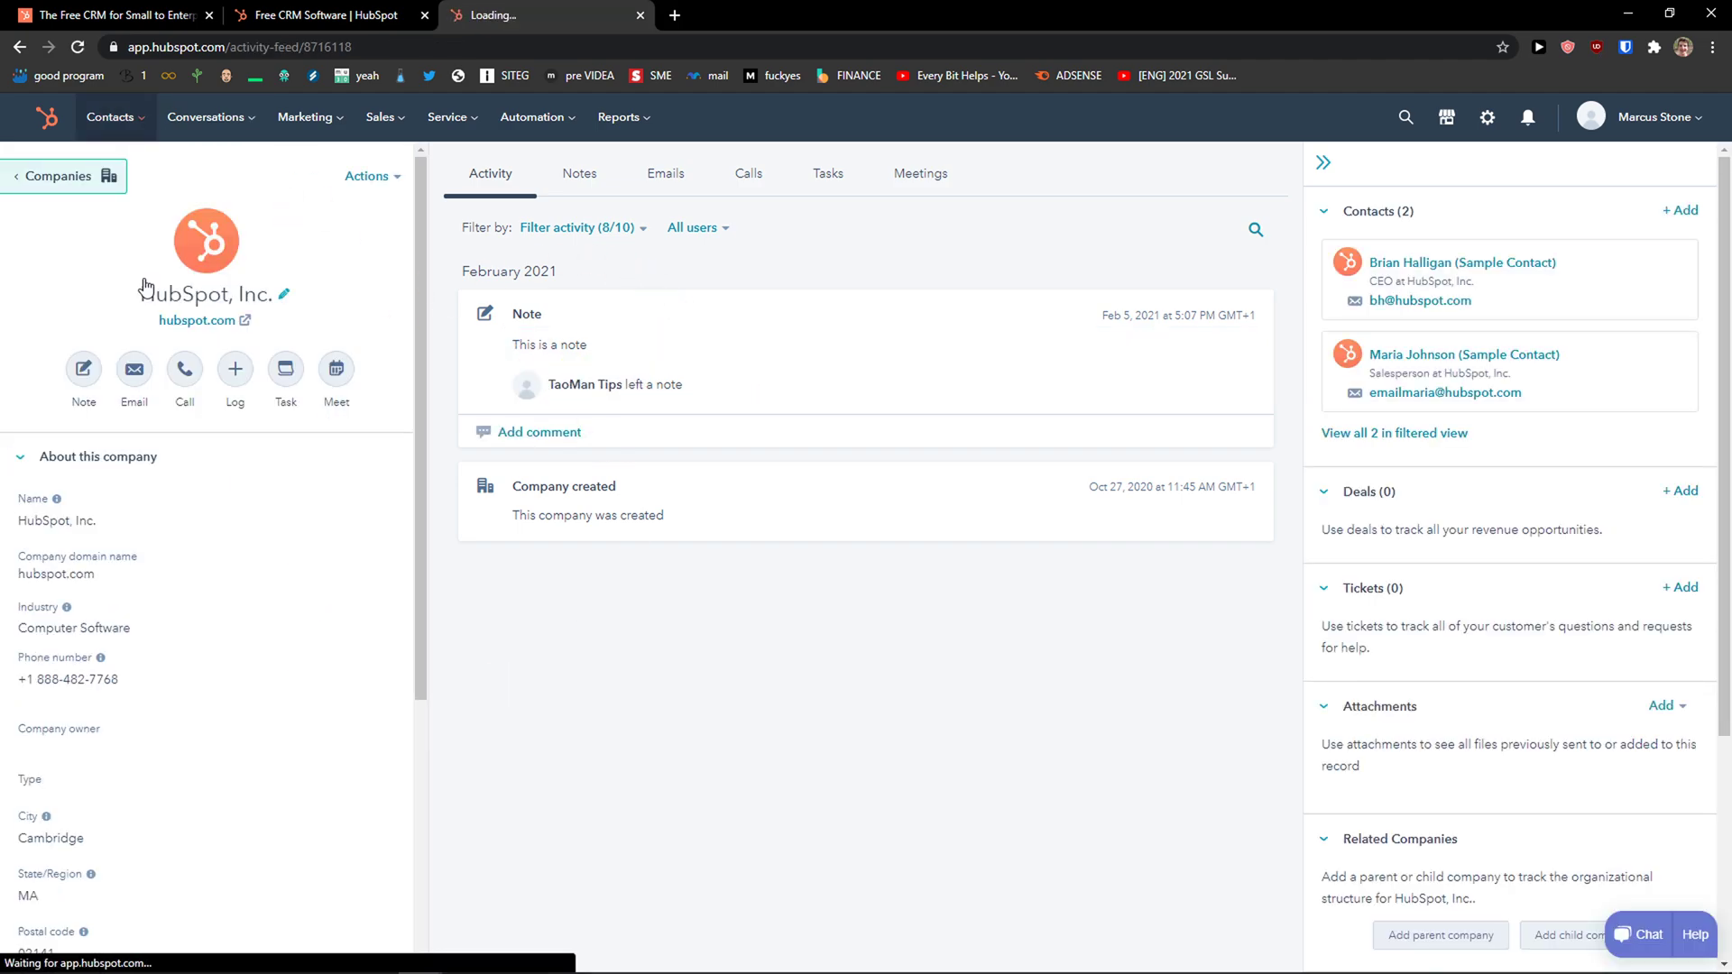
drag(460, 269, 798, 268)
drag(497, 302, 718, 336)
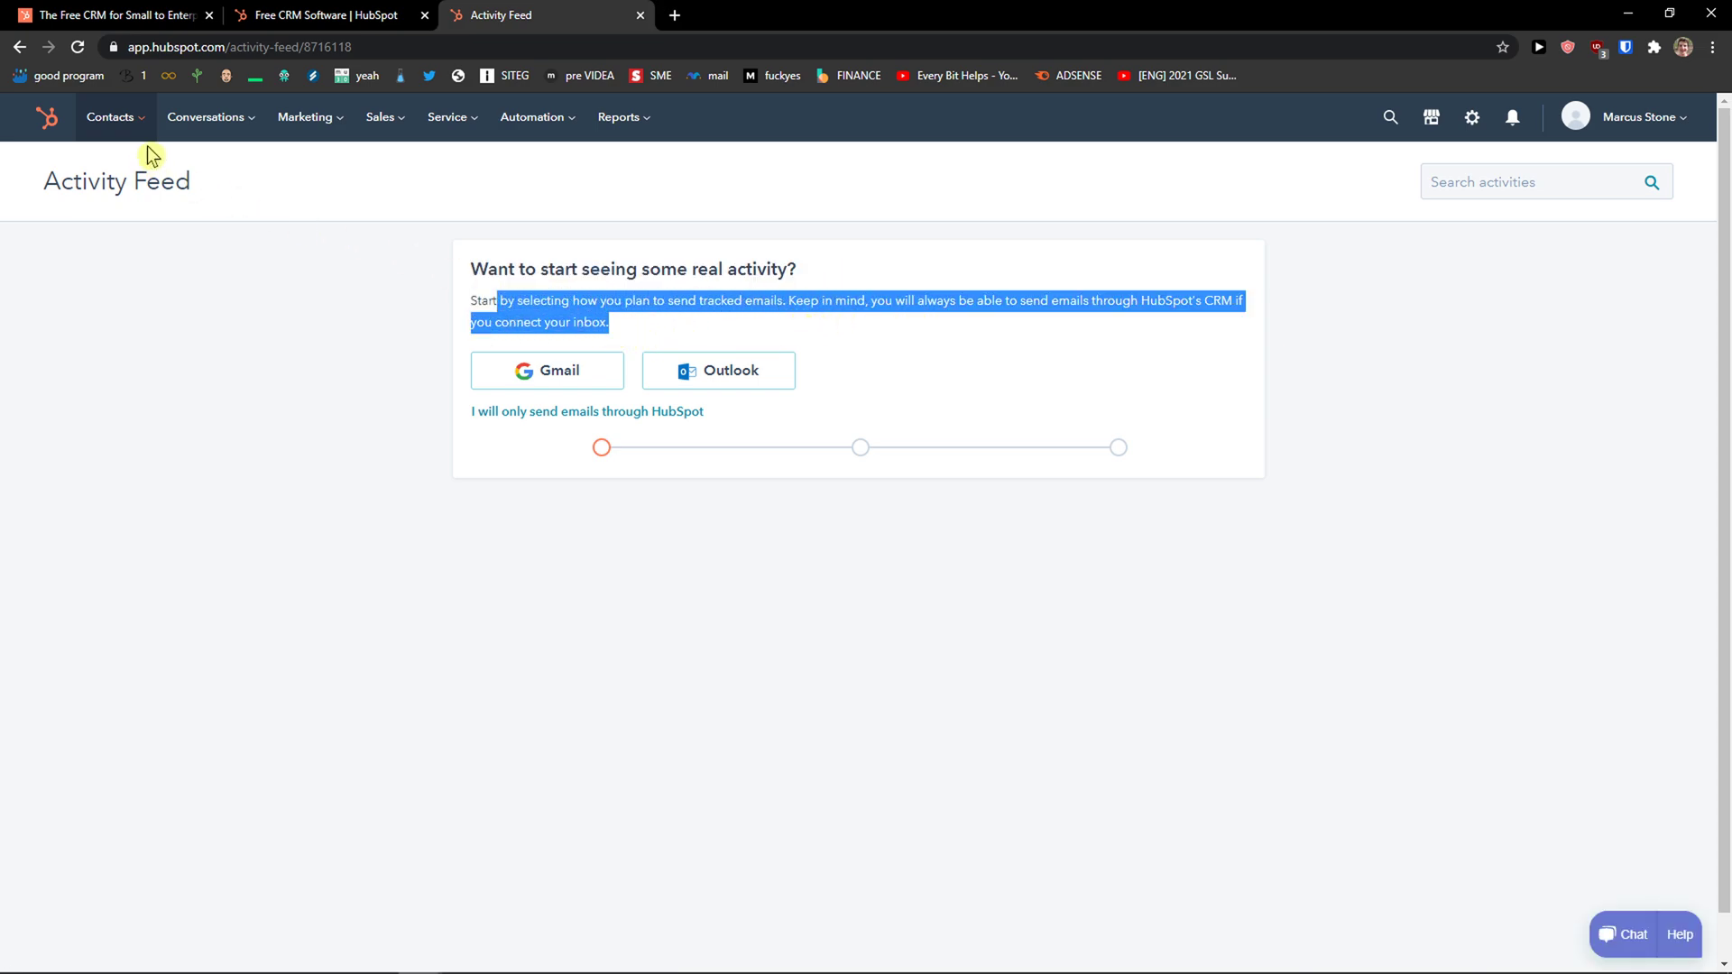
mouse_move(195, 135)
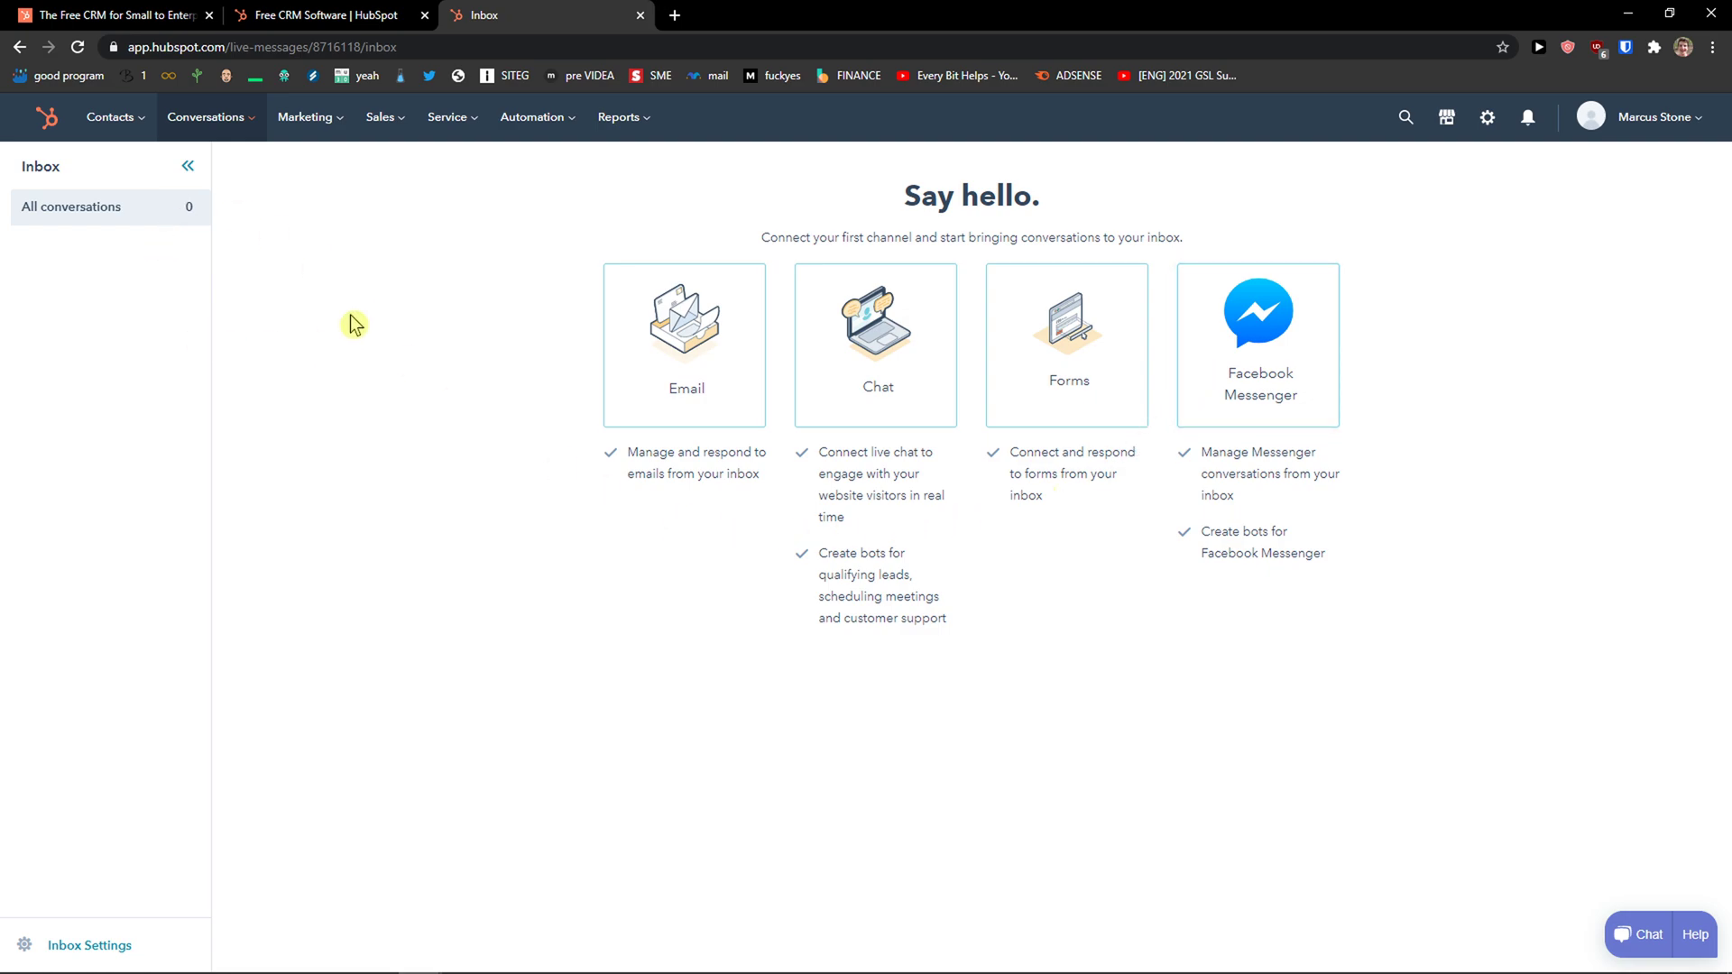
Open the Marketing Email page with its New email draft, then go to the Sales Deals board.
click(325, 147)
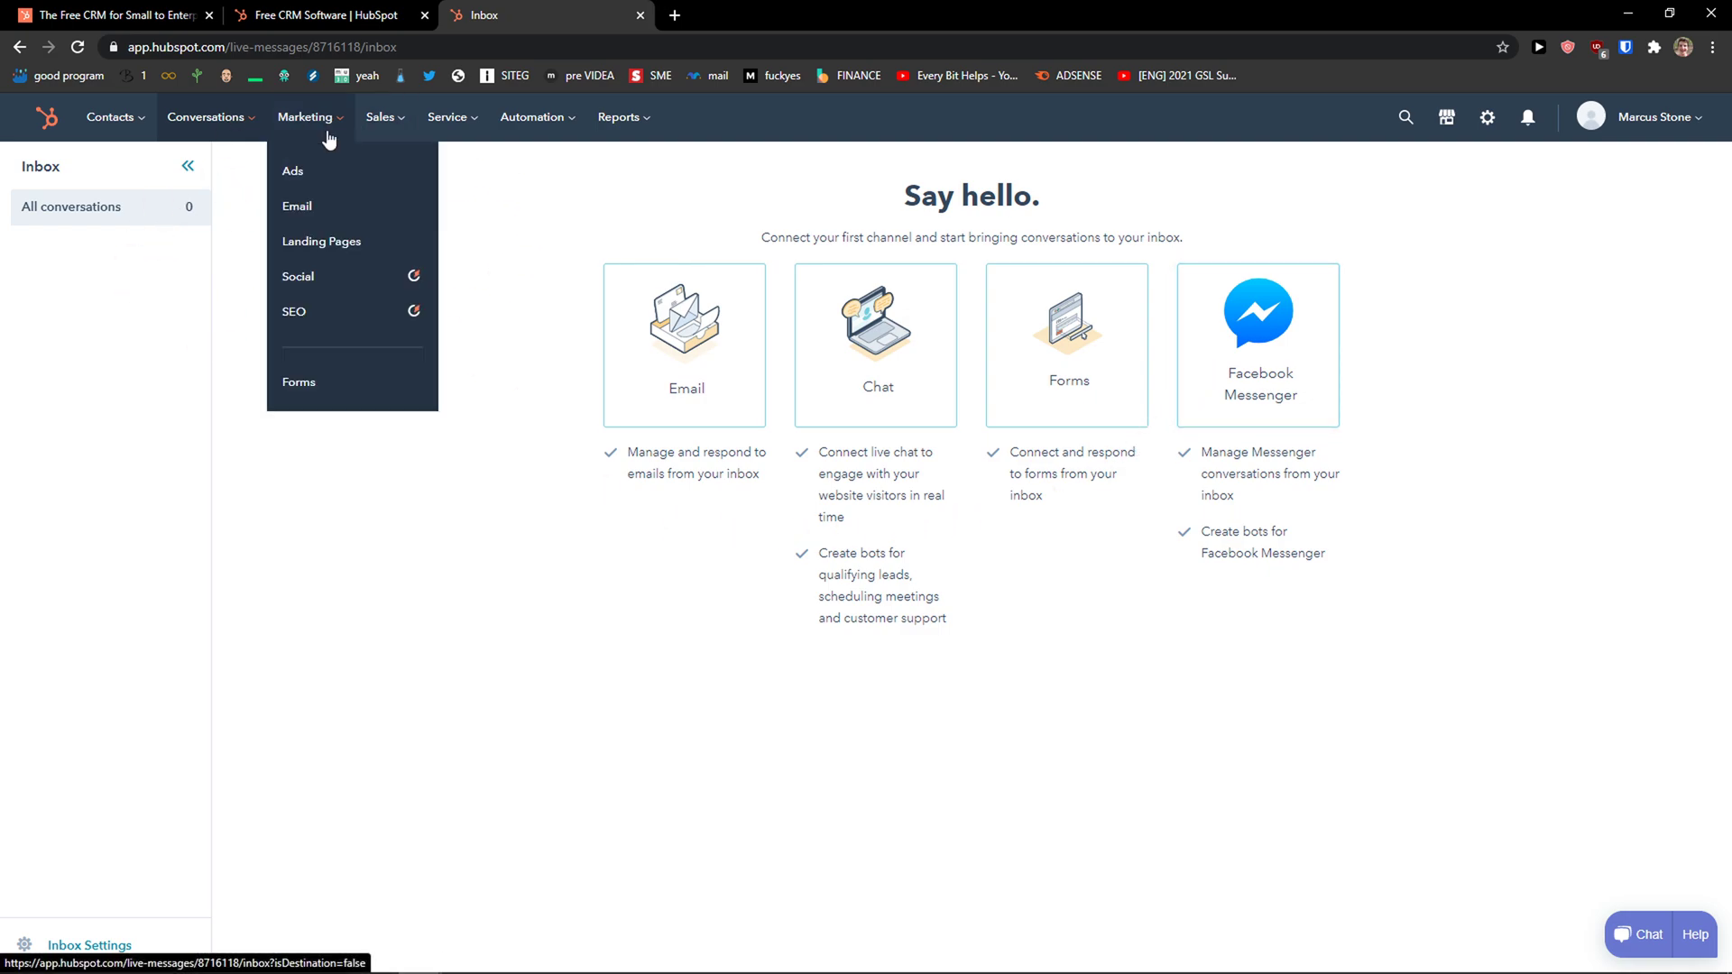
click(316, 204)
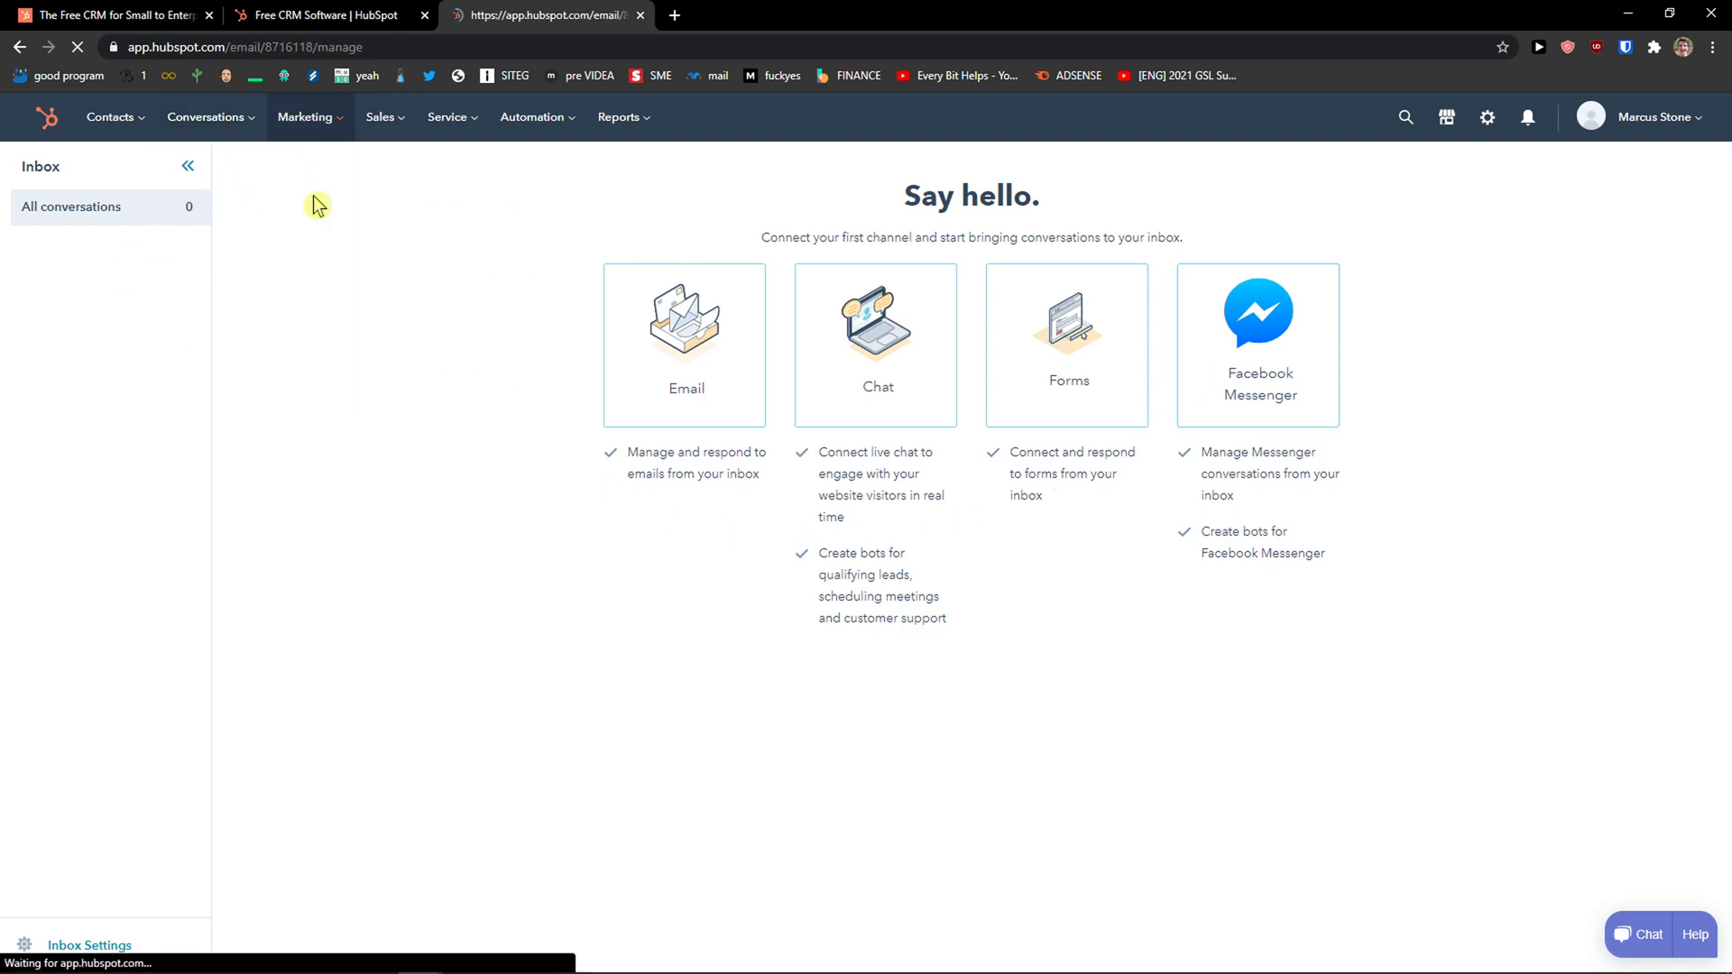
click(327, 136)
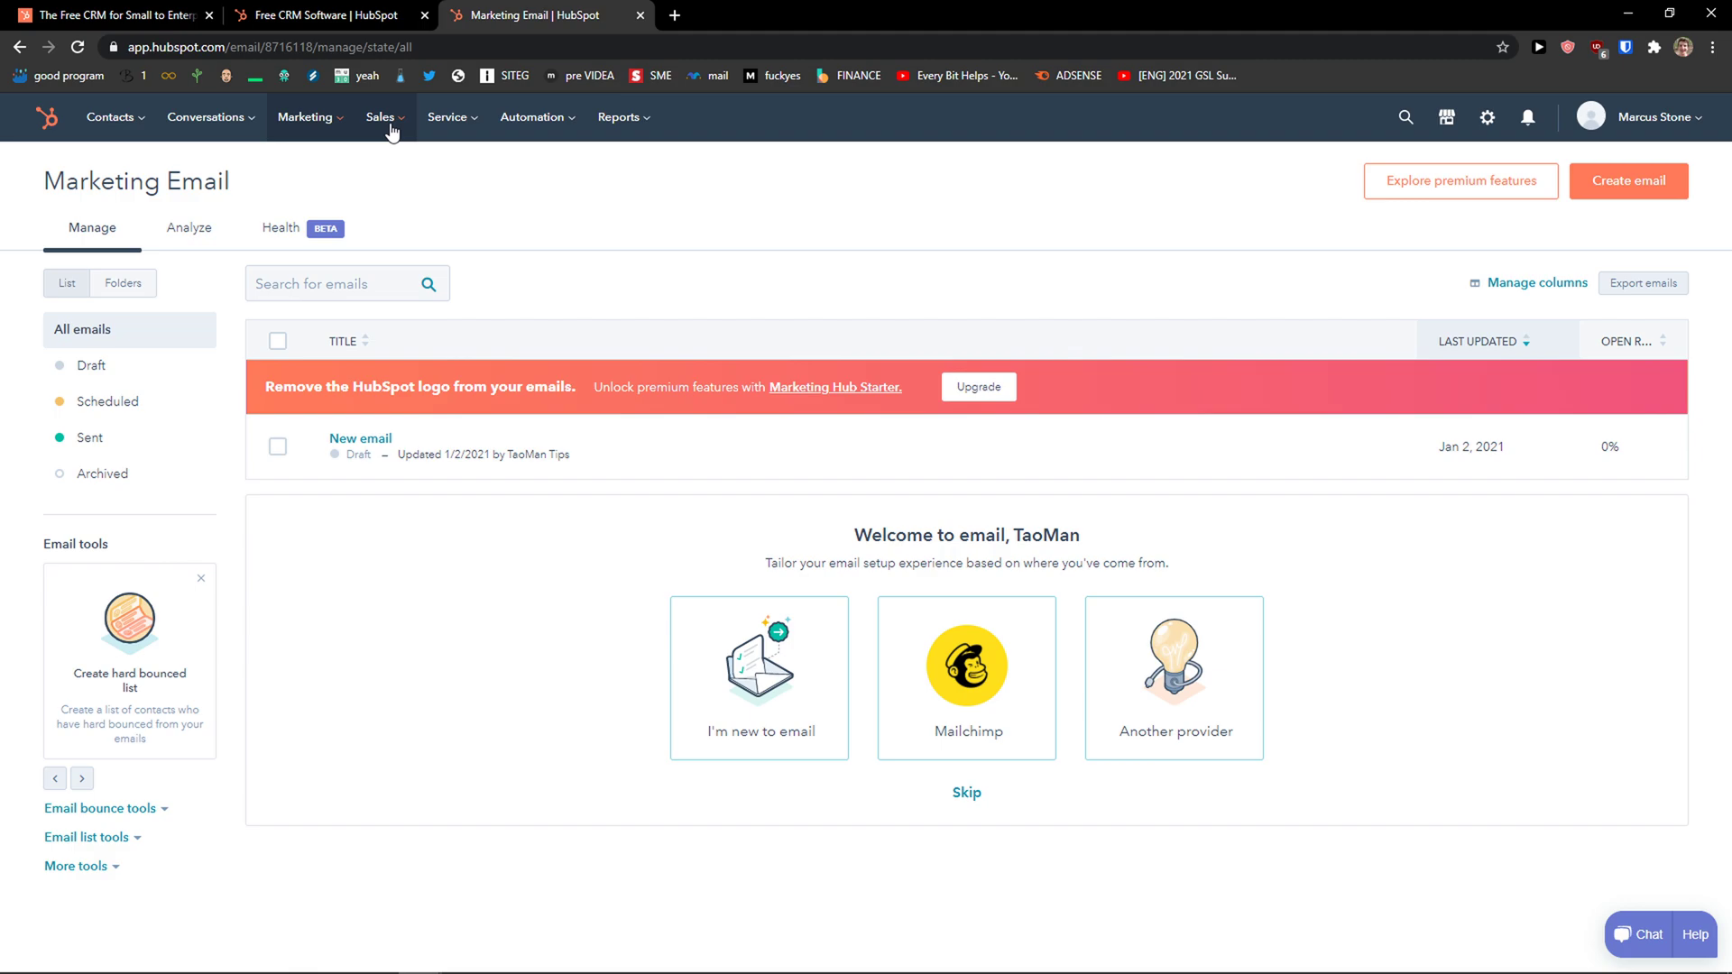
mouse_move(394, 130)
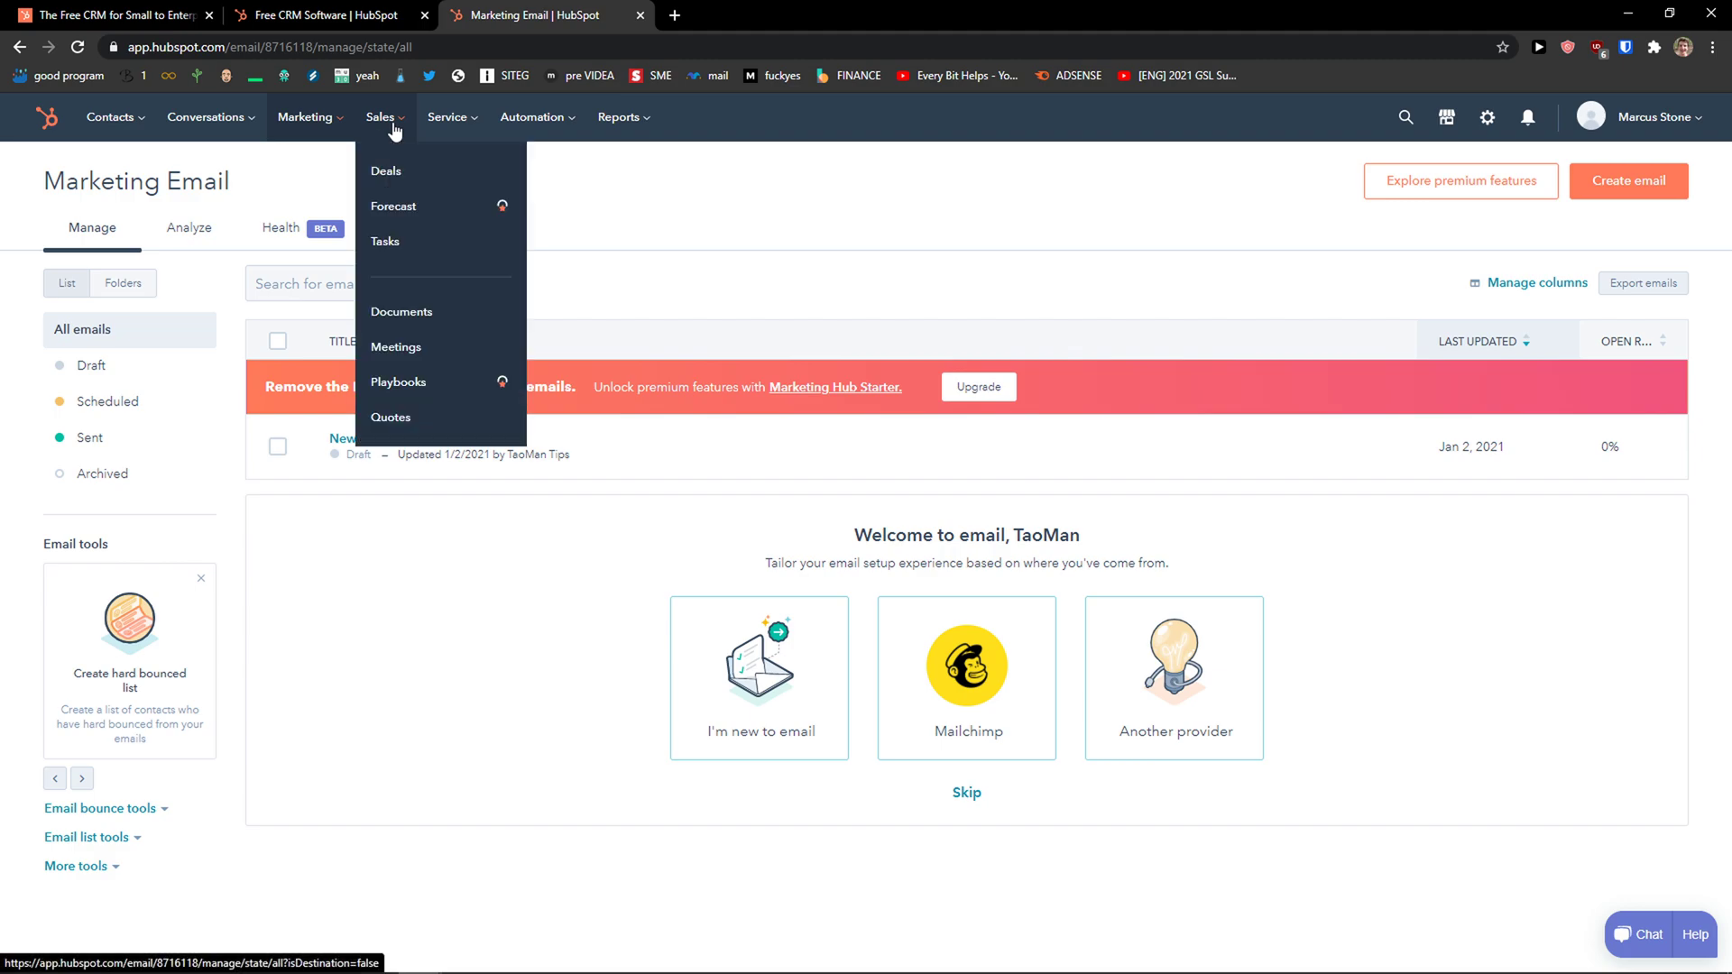
click(415, 172)
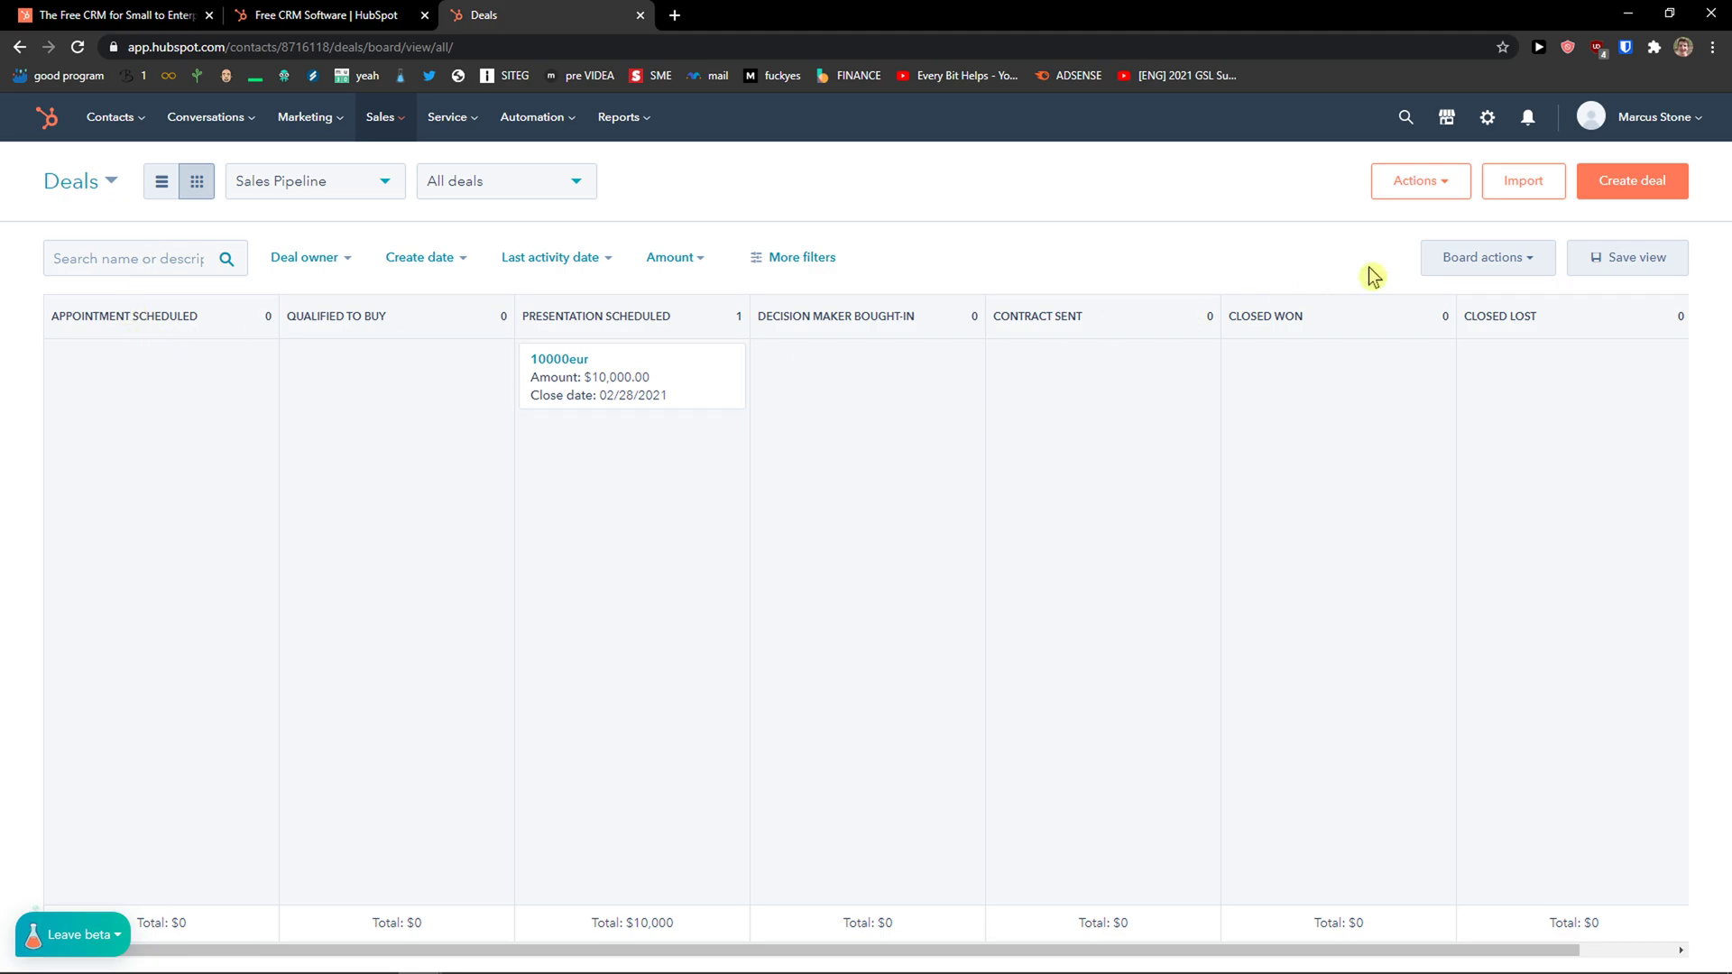
Draft a new deal 'Food delivery deal' at stage Decision maker bought-In with amount $1,000,000.
click(1623, 194)
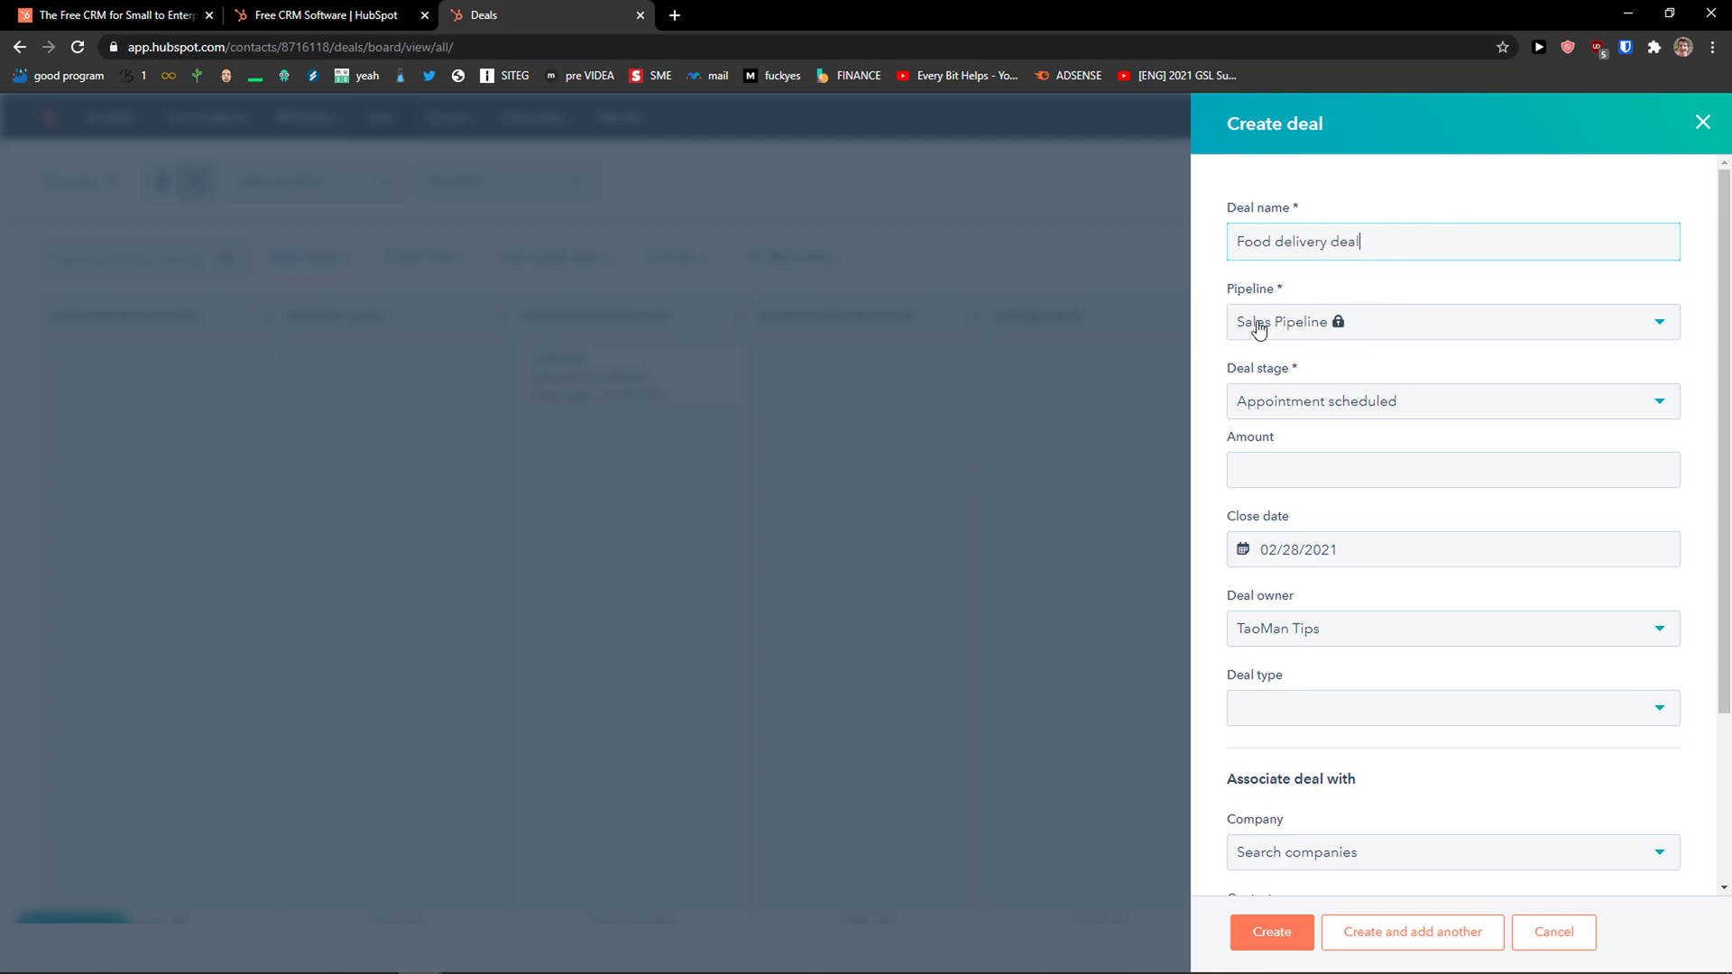
click(1298, 400)
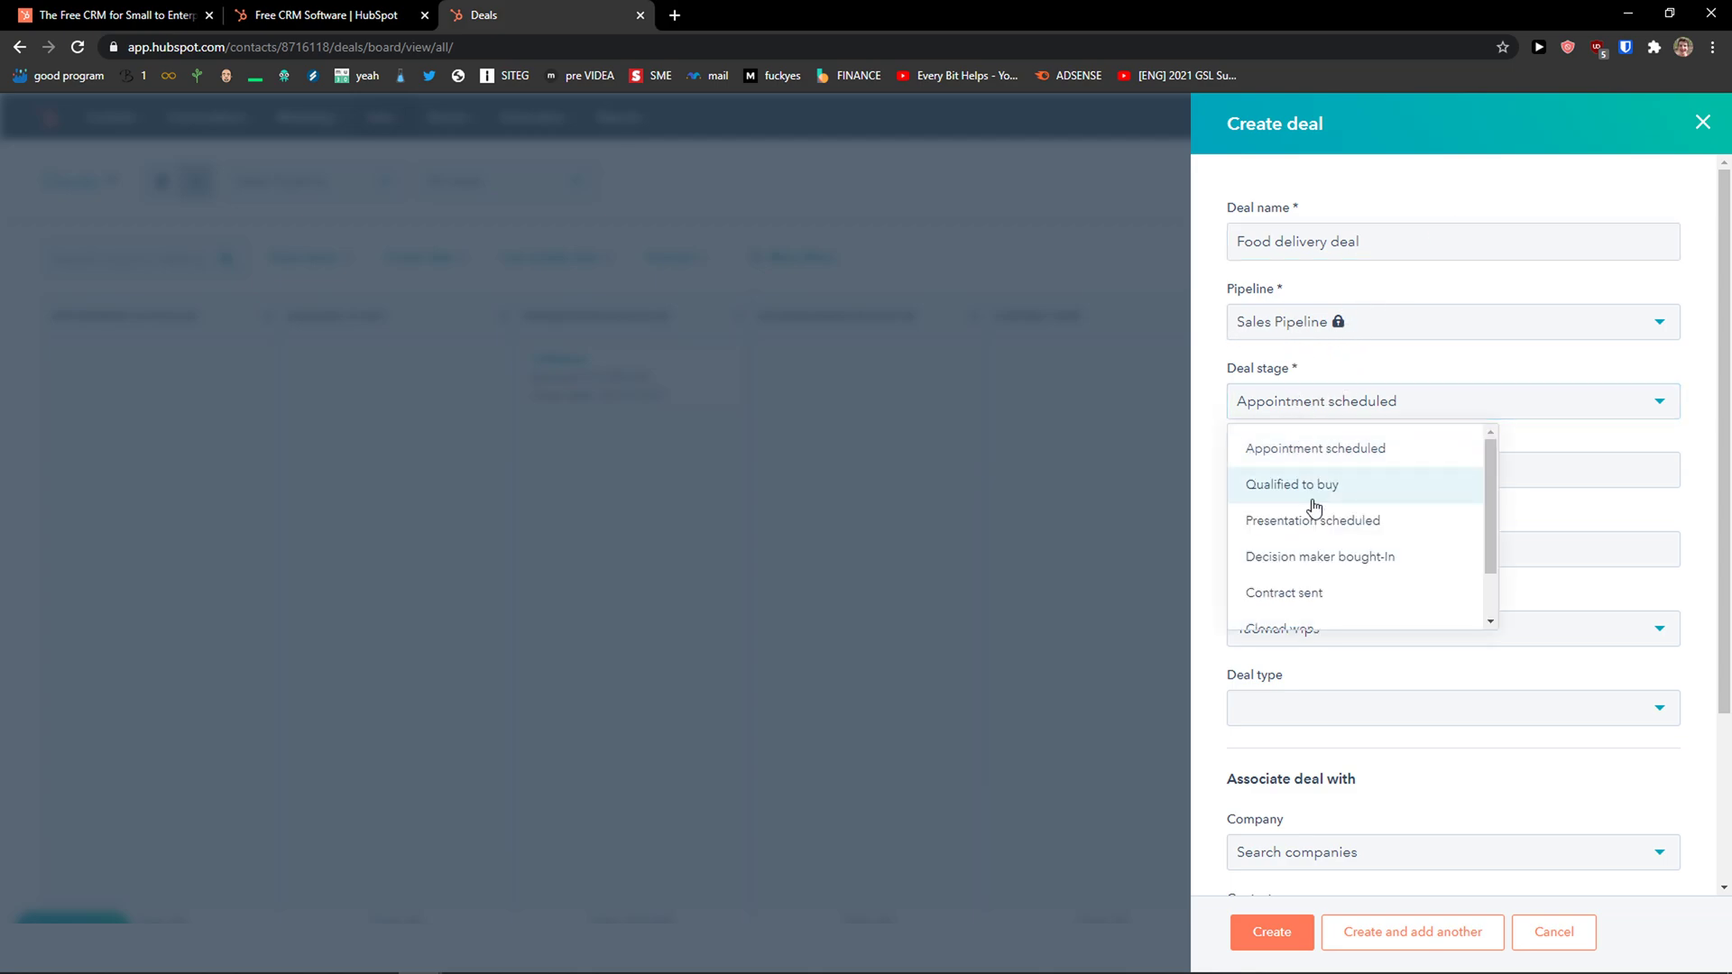
scroll(1335, 550, down, 1)
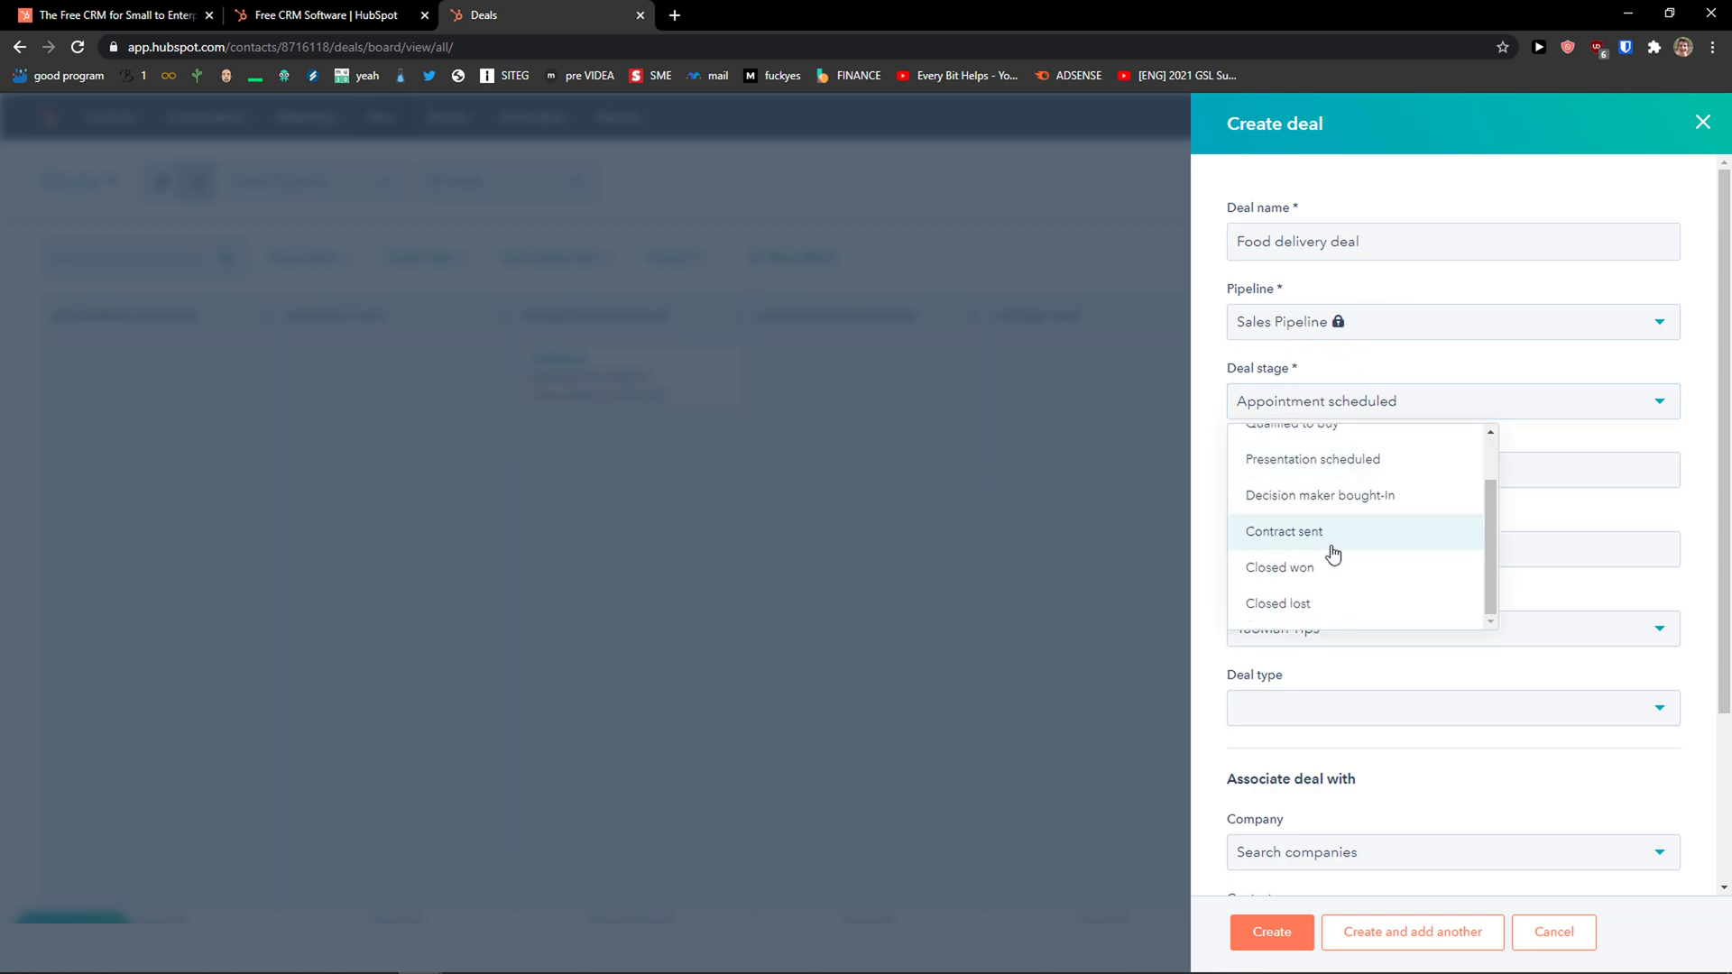
scroll(1353, 545, up, 1)
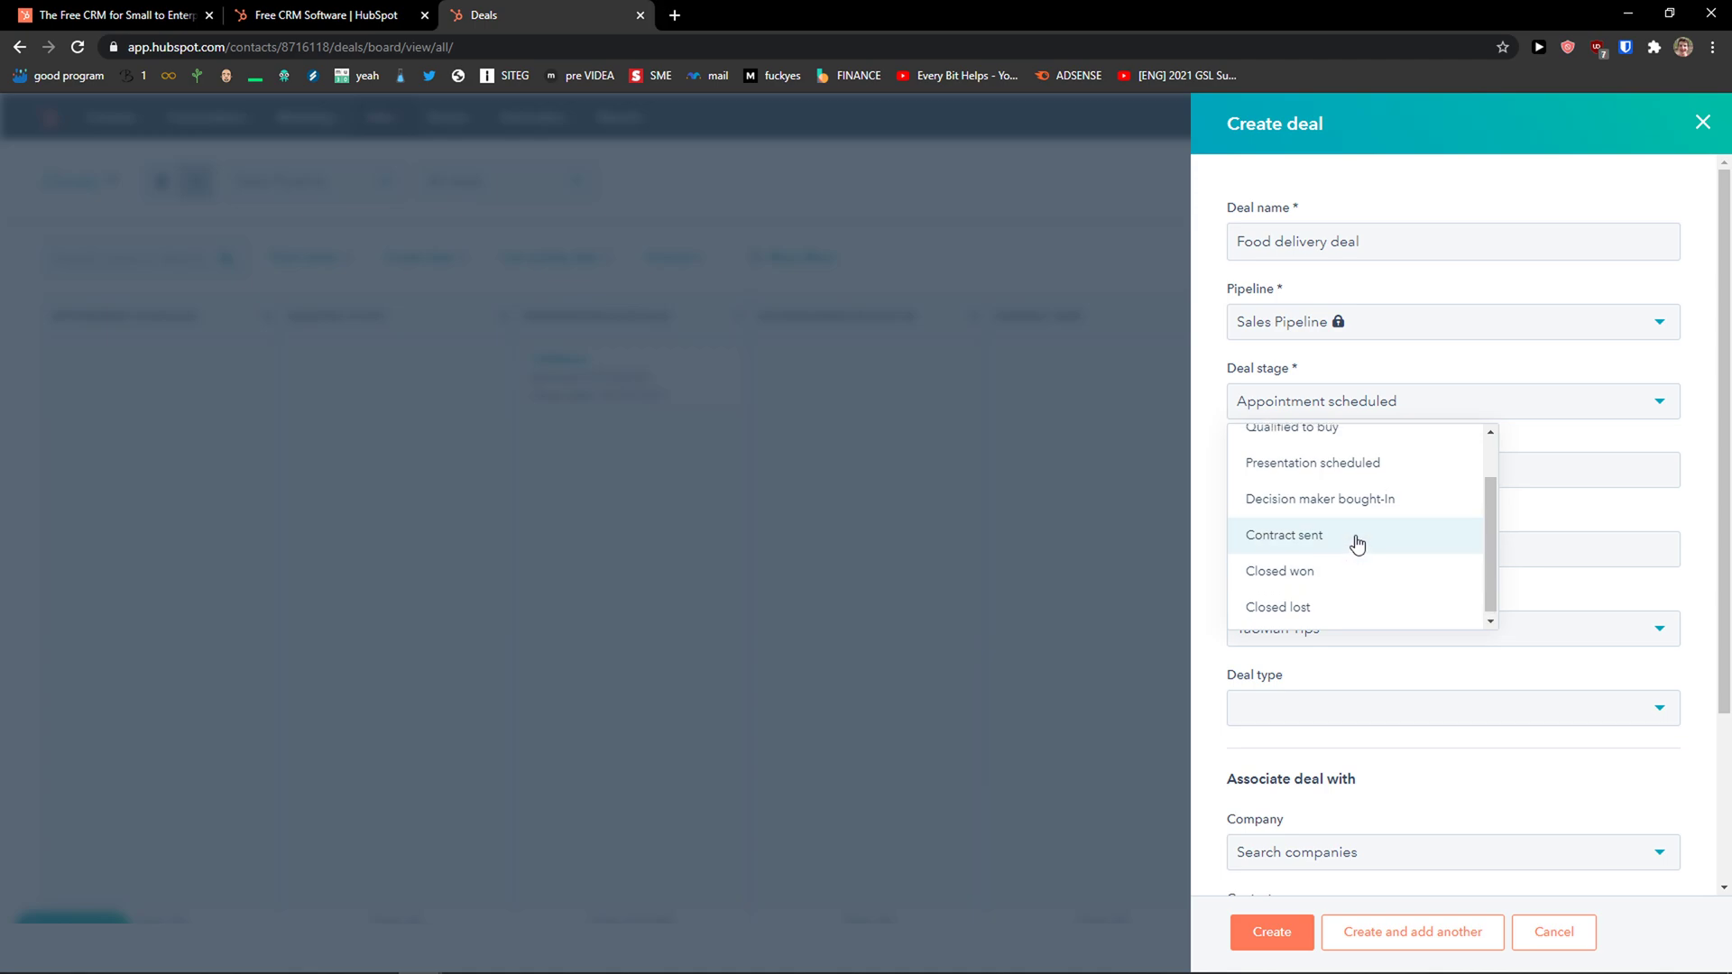
scroll(1362, 559, down, 1)
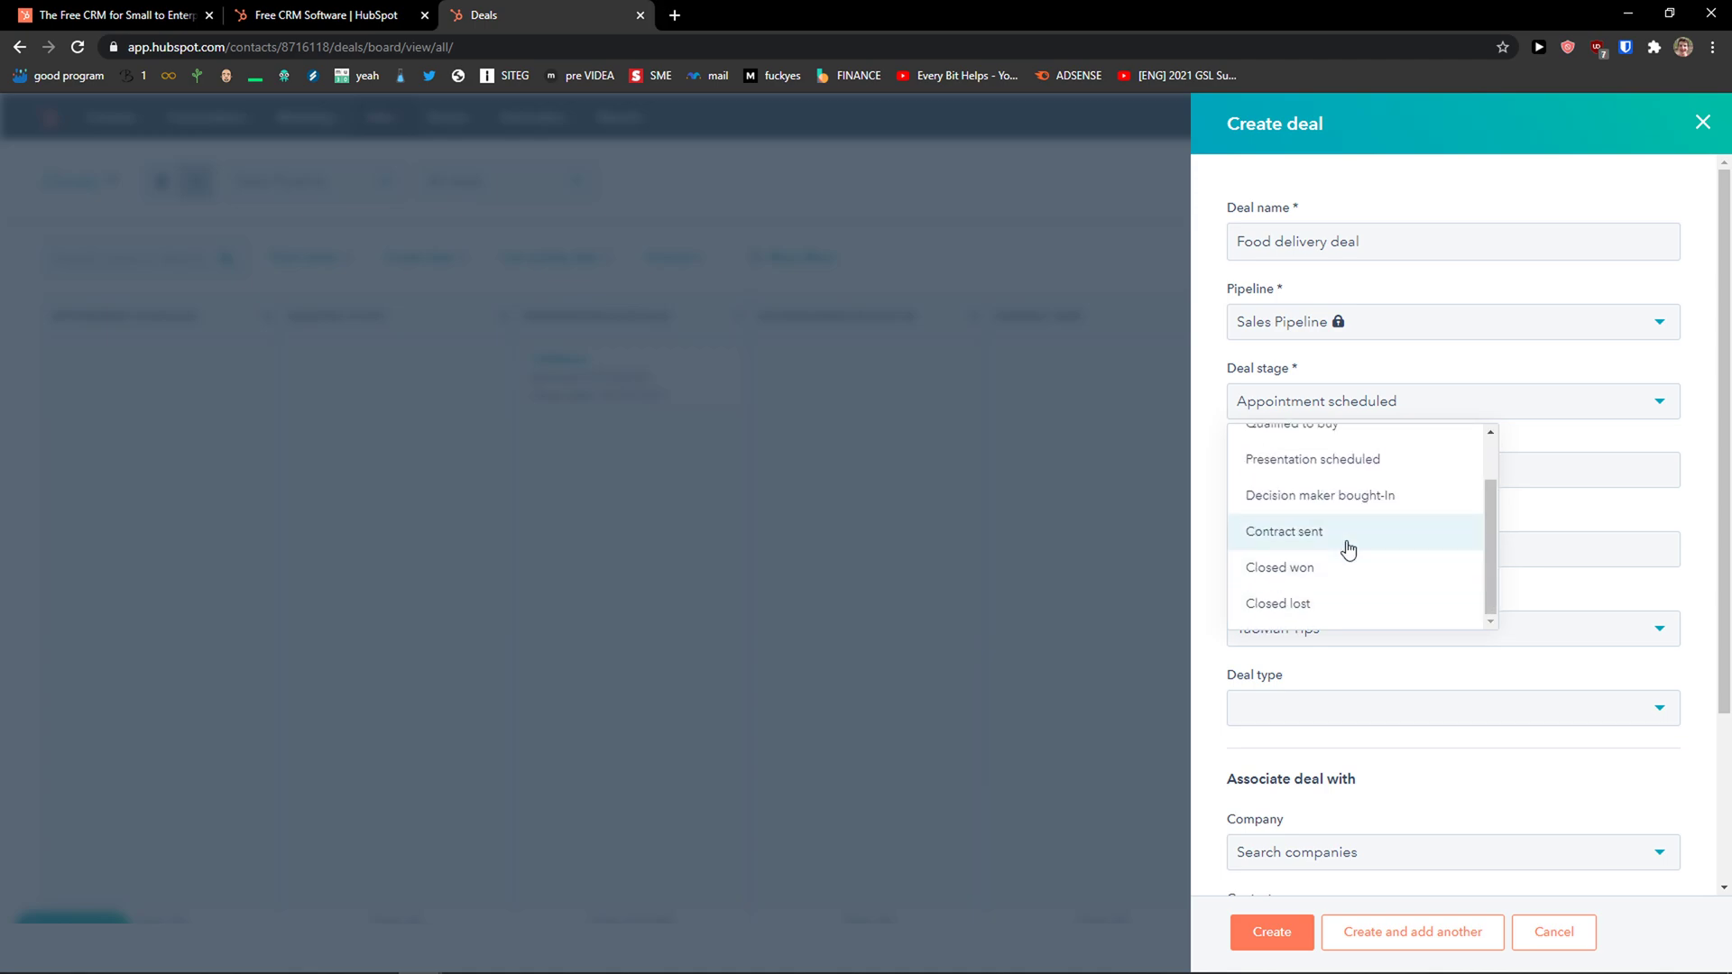
click(1381, 510)
click(1323, 479)
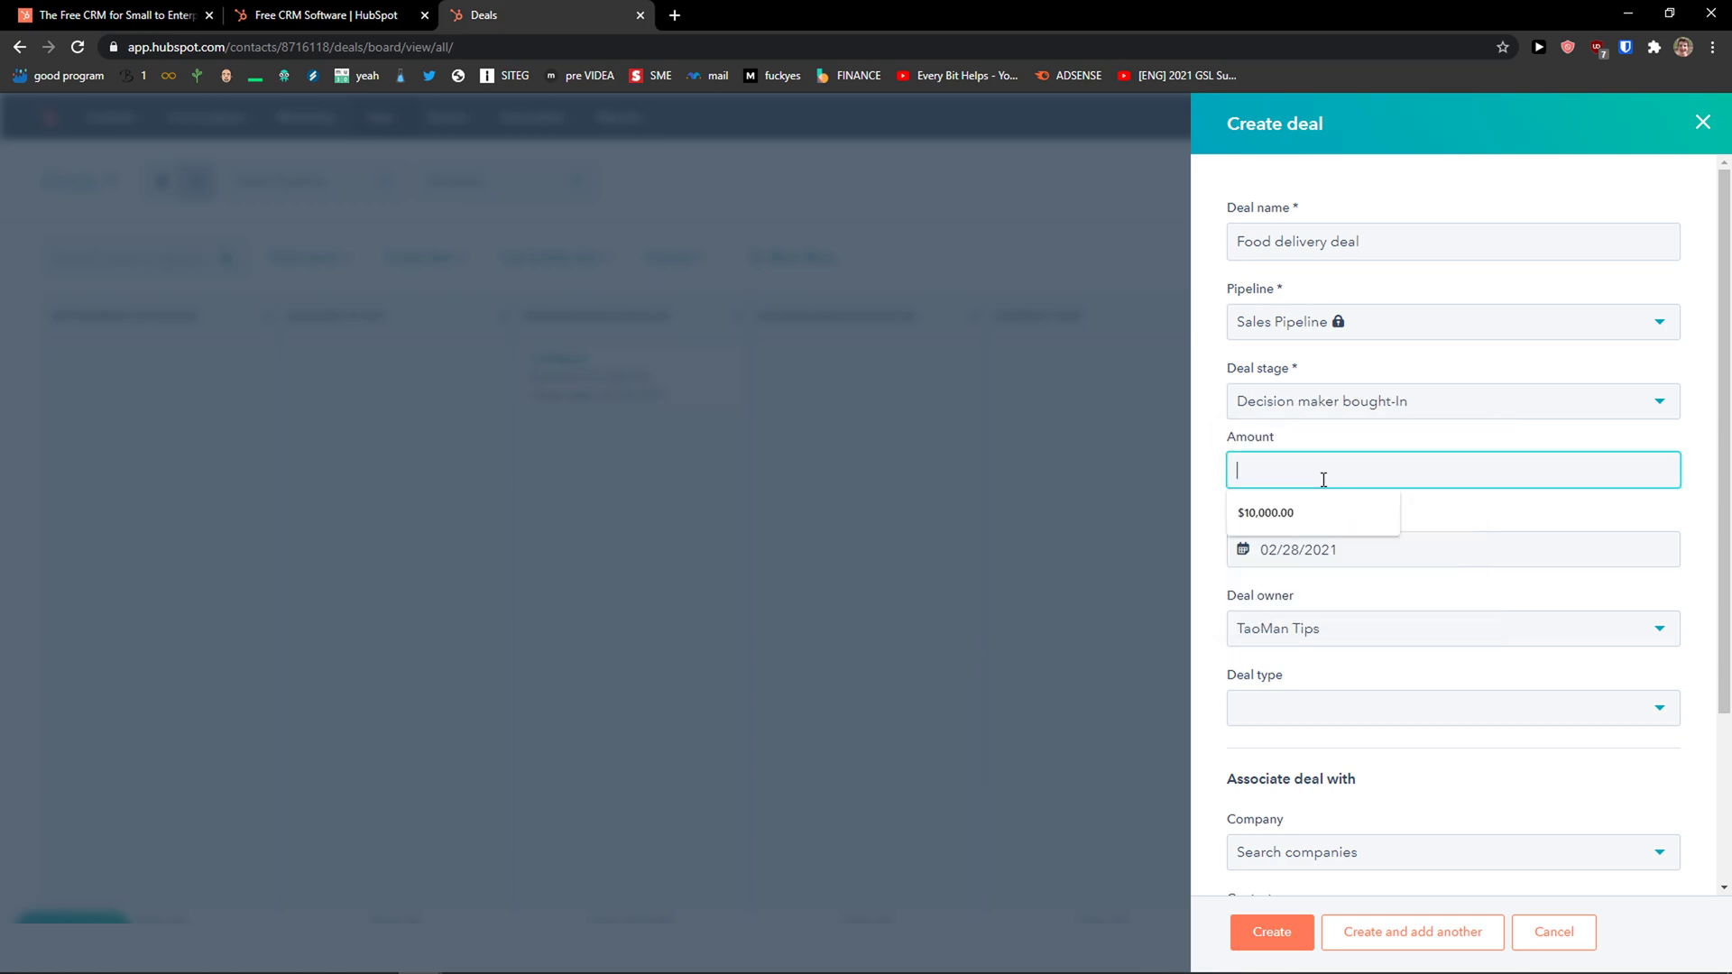
text(1000000)
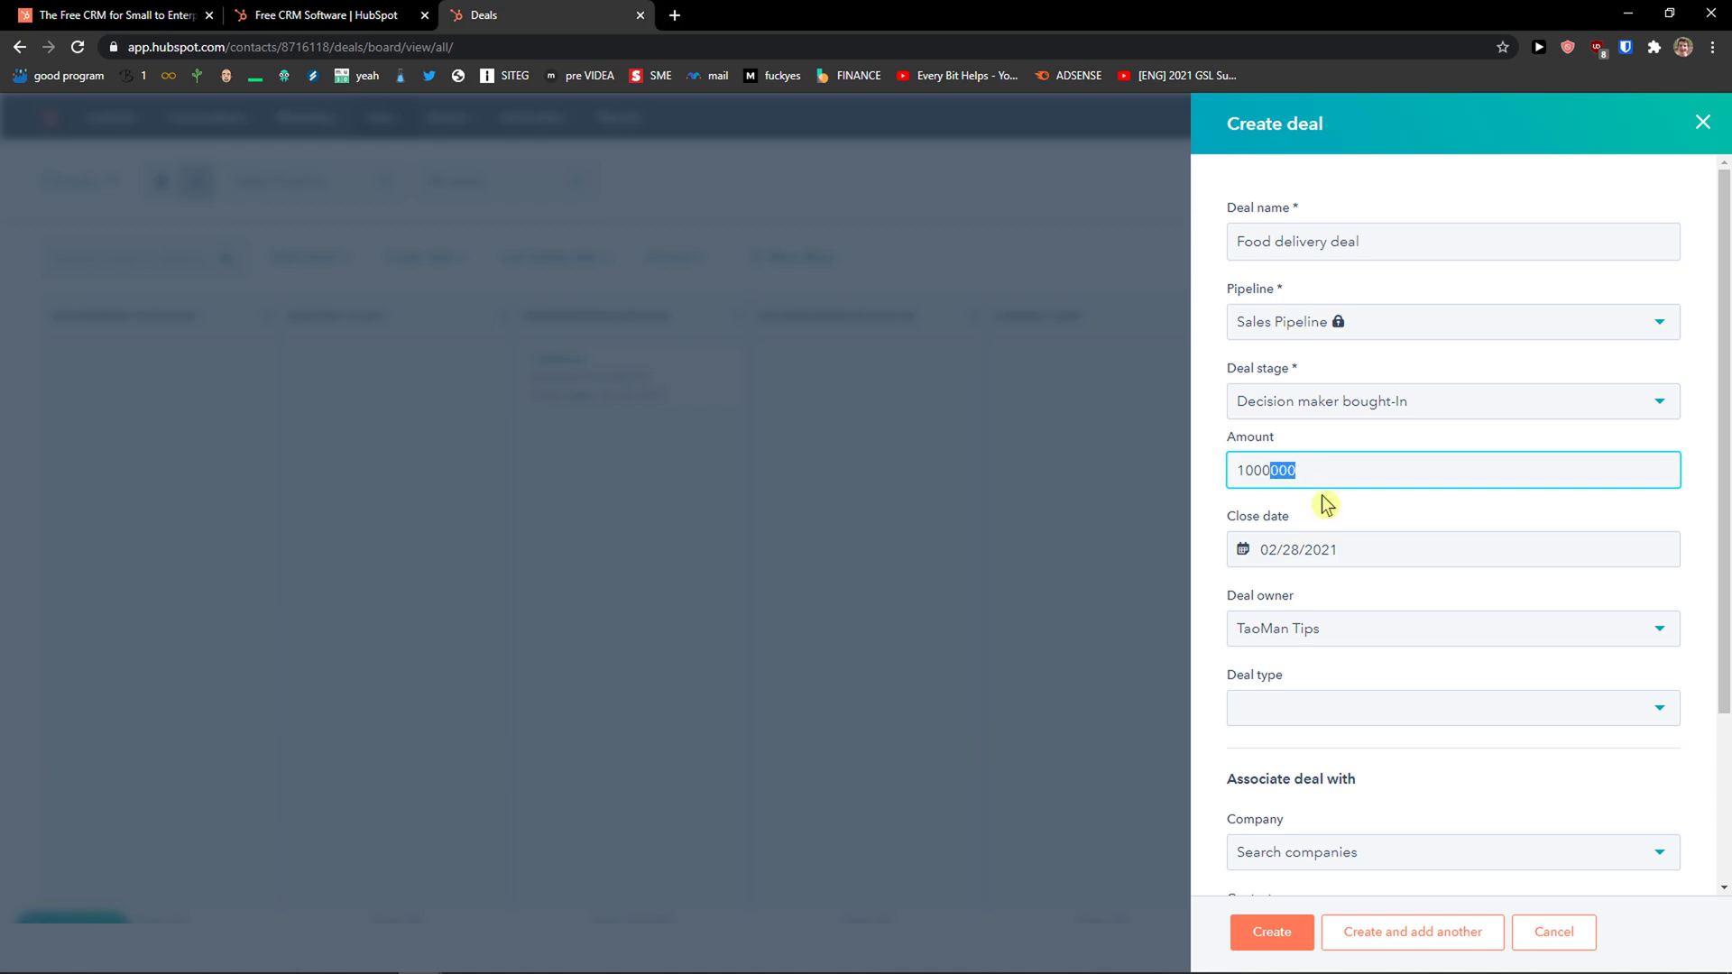
click(1326, 505)
scroll(1321, 577, down, 1)
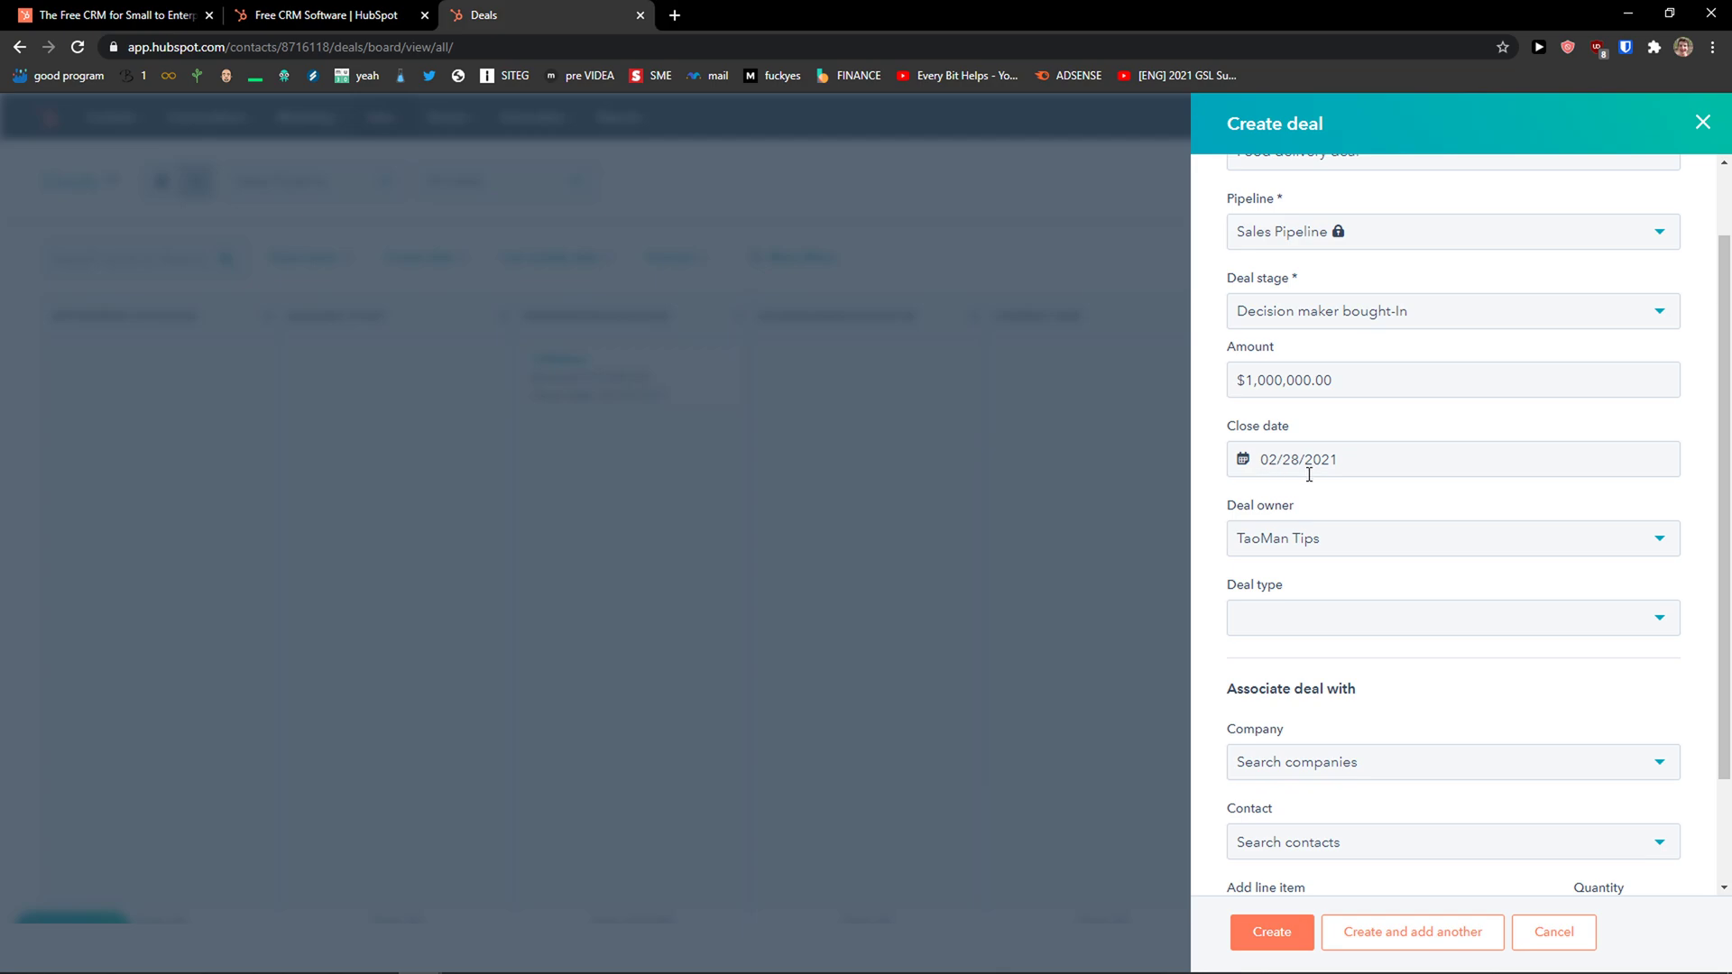
Set the deal type to New Business and link the company HubSpot, Inc.
scroll(1289, 541, down, 1)
click(1305, 534)
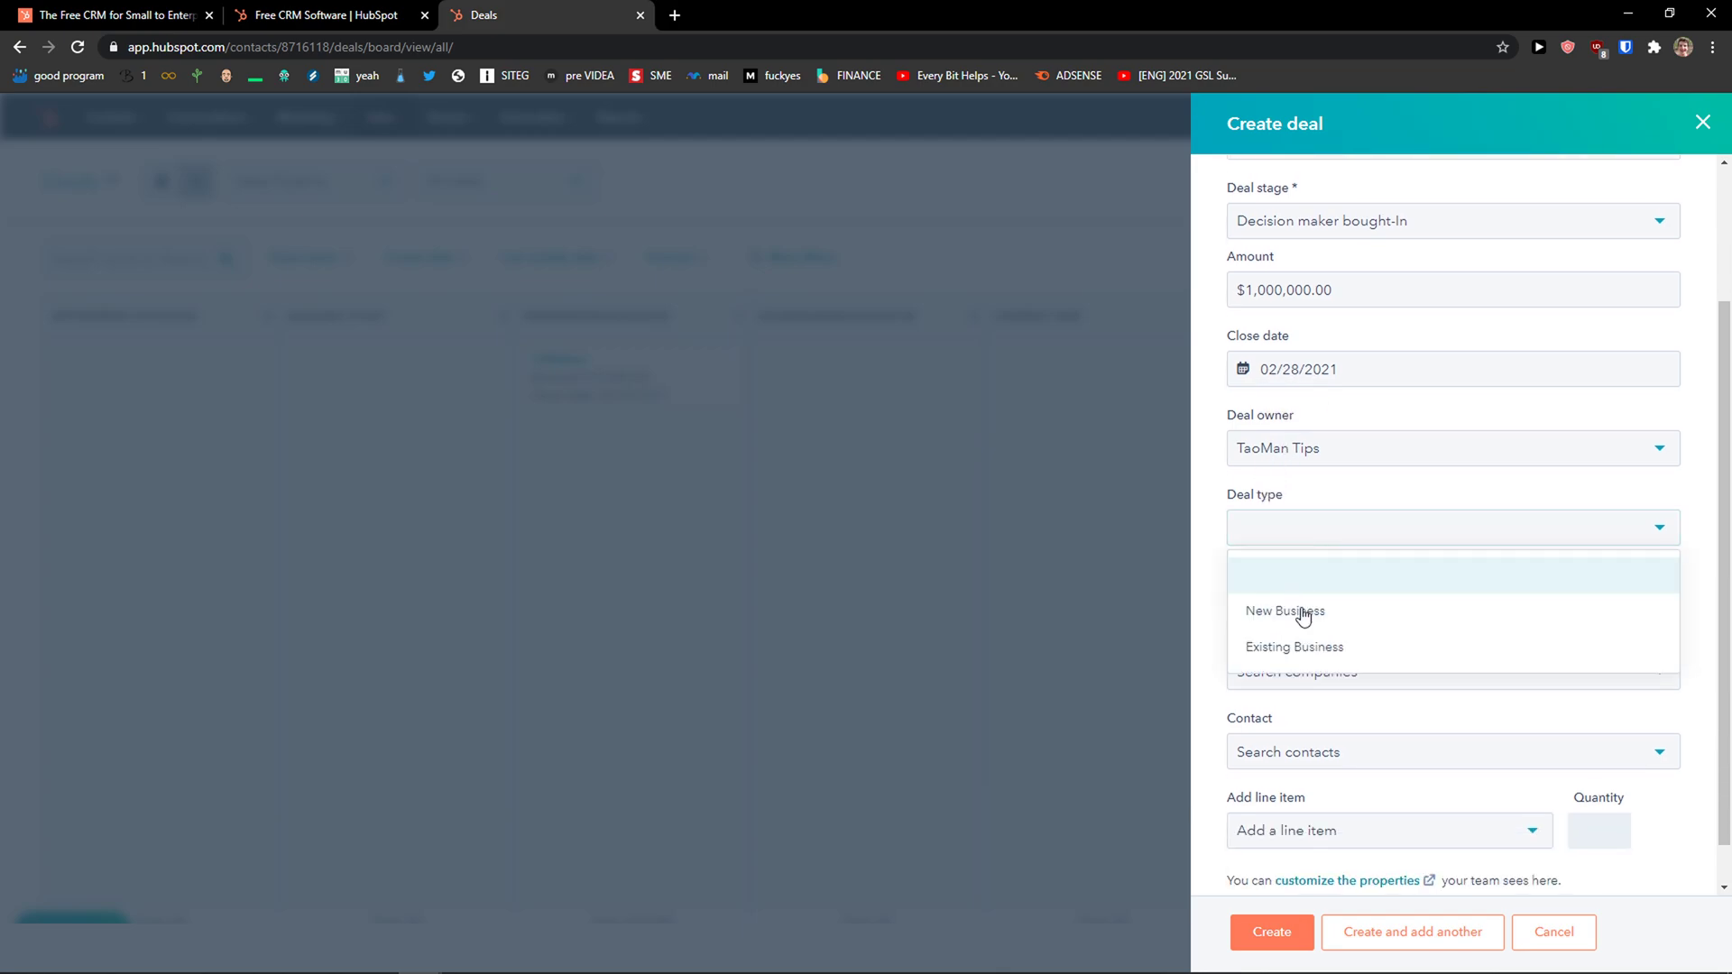
click(1303, 622)
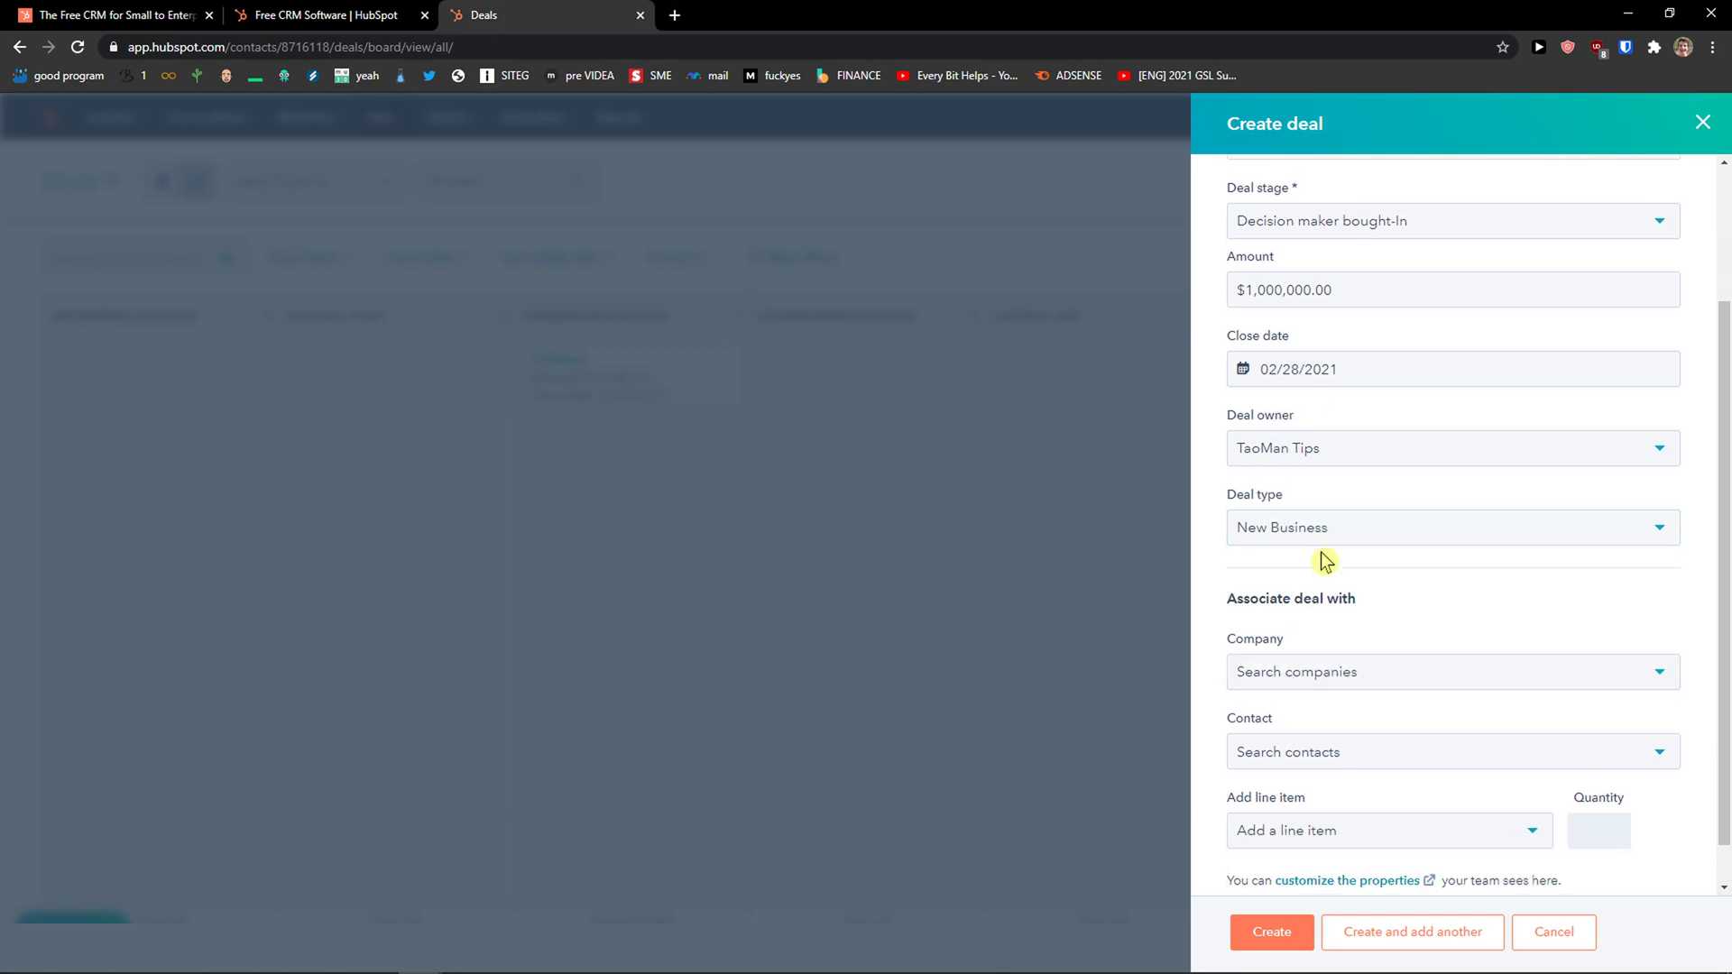
scroll(1321, 551, down, 1)
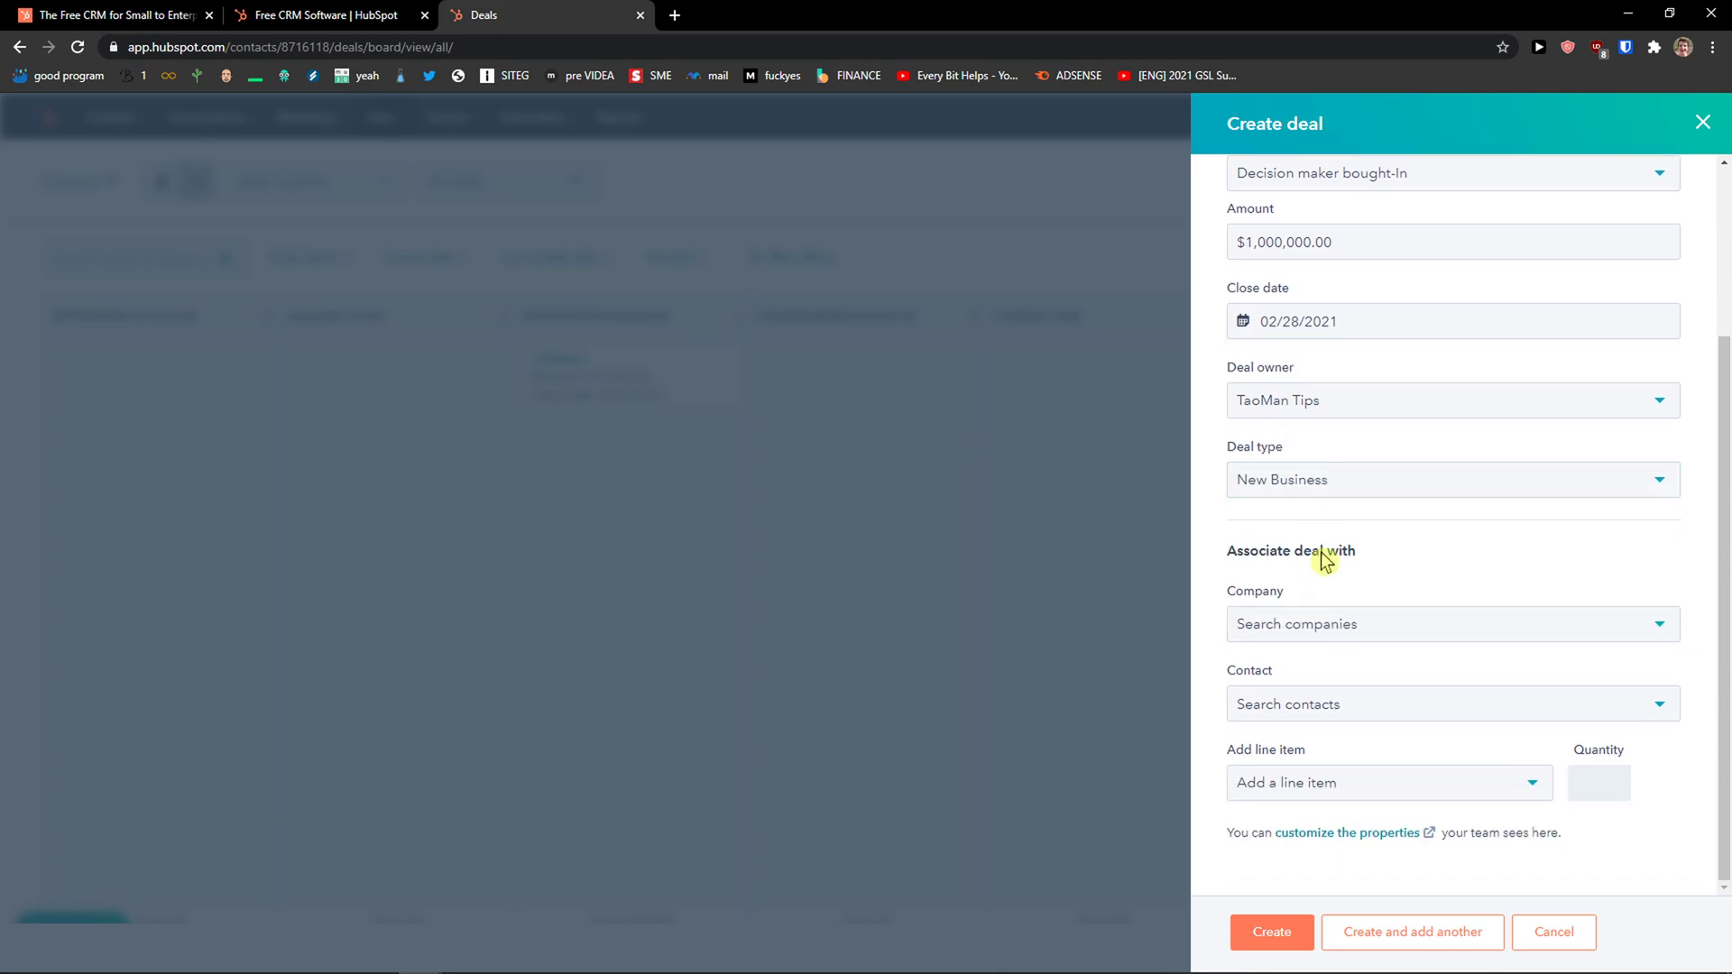
click(1308, 636)
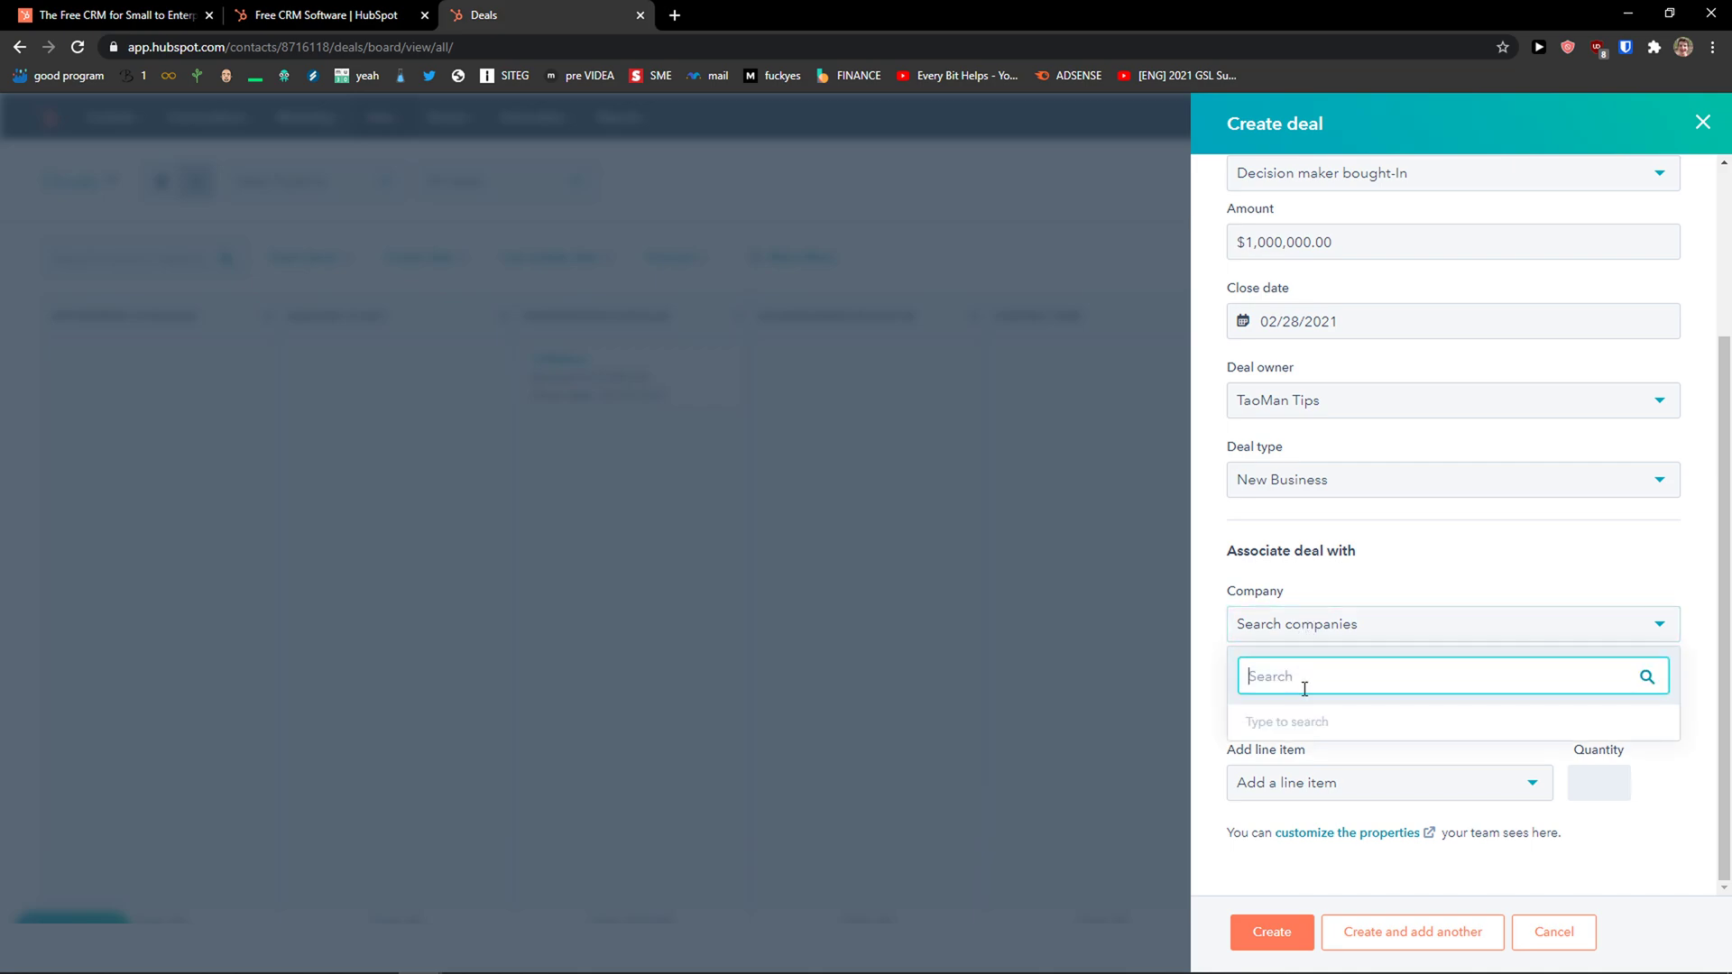
text(h)
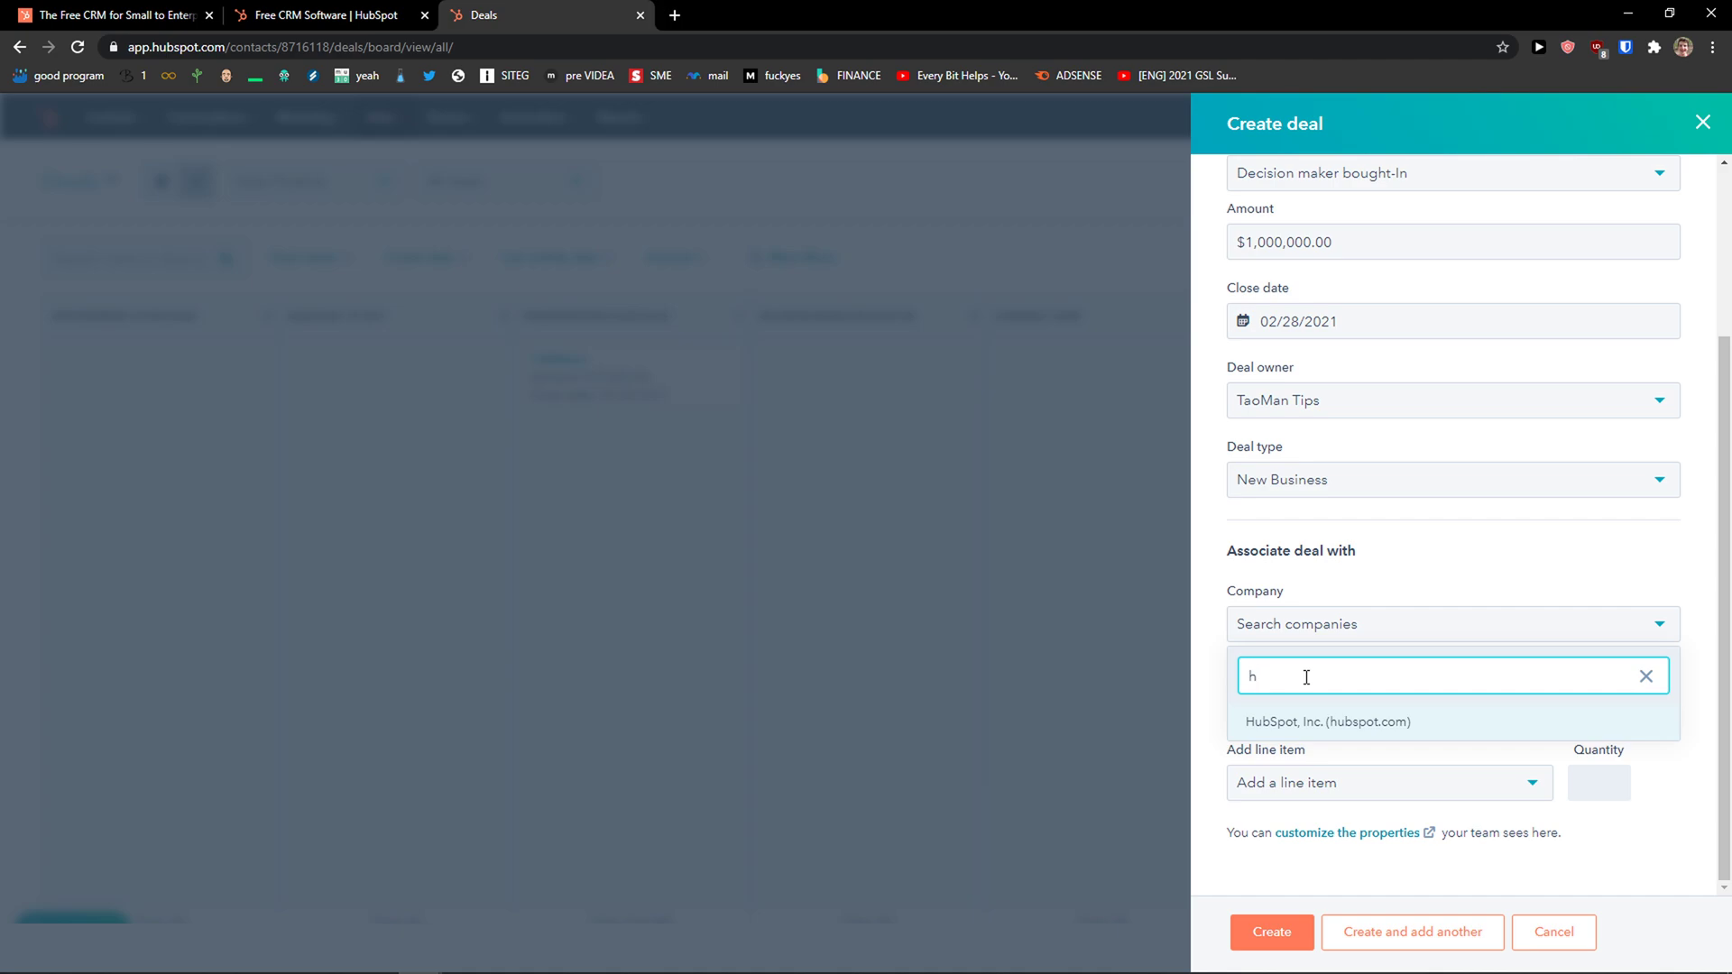
click(1279, 719)
Associate the first sample contact, skip line items, and create the Food delivery deal.
click(1318, 741)
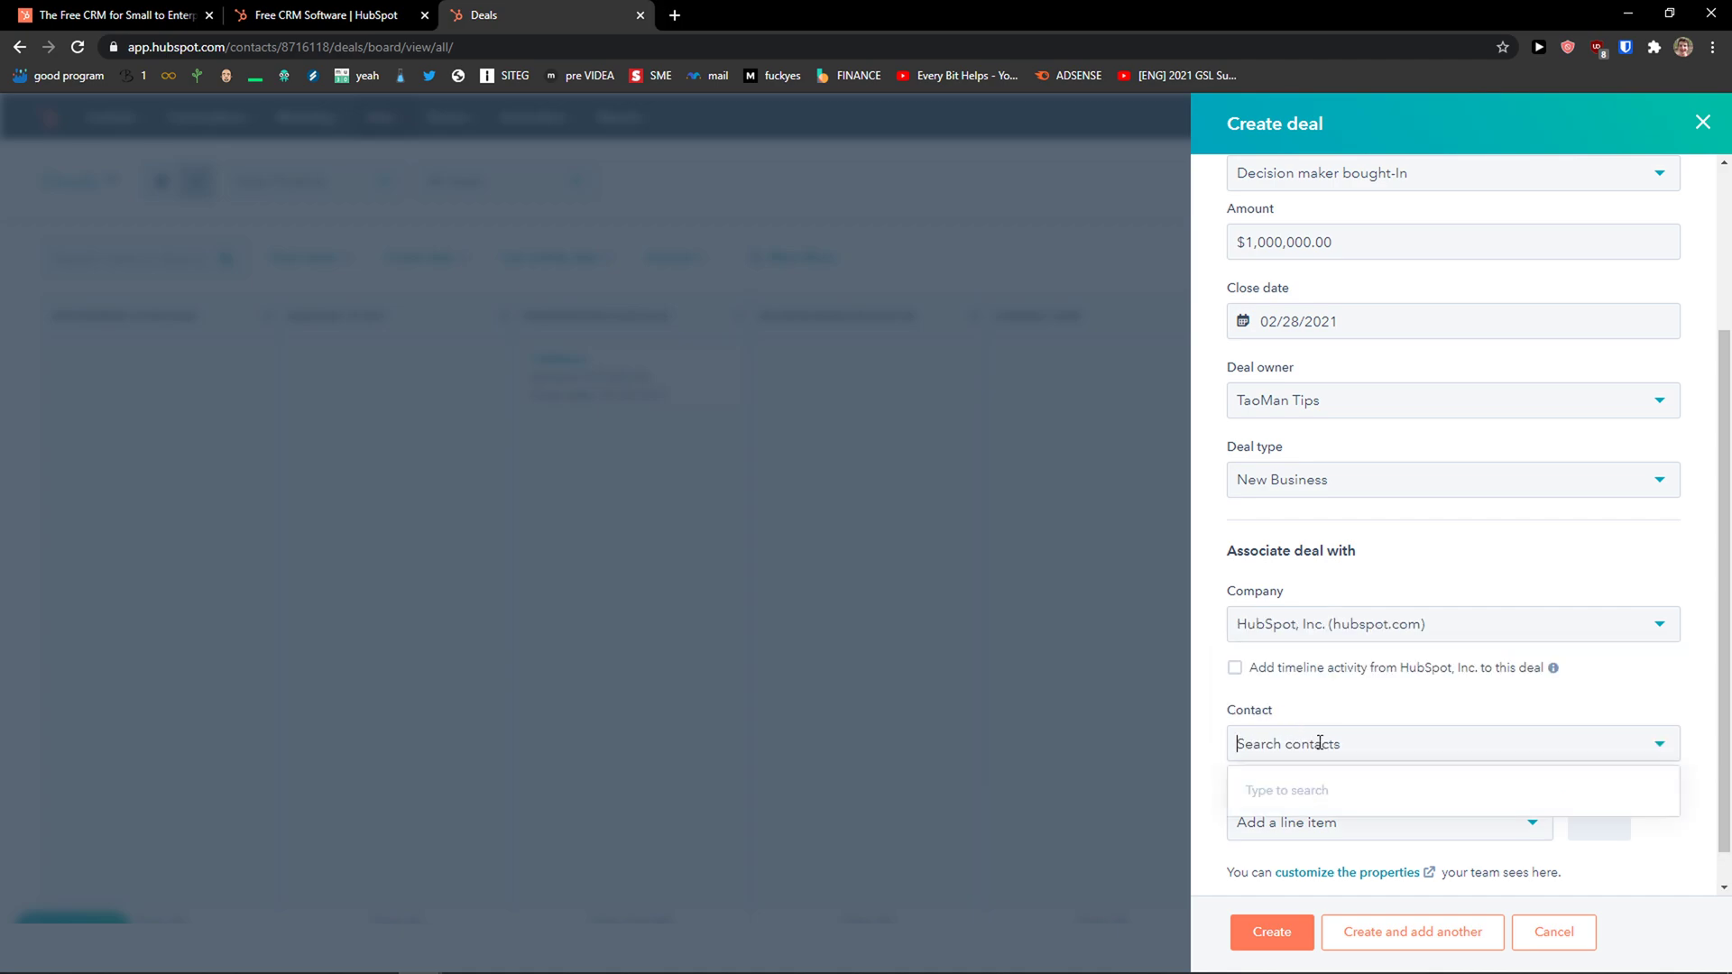
text(g)
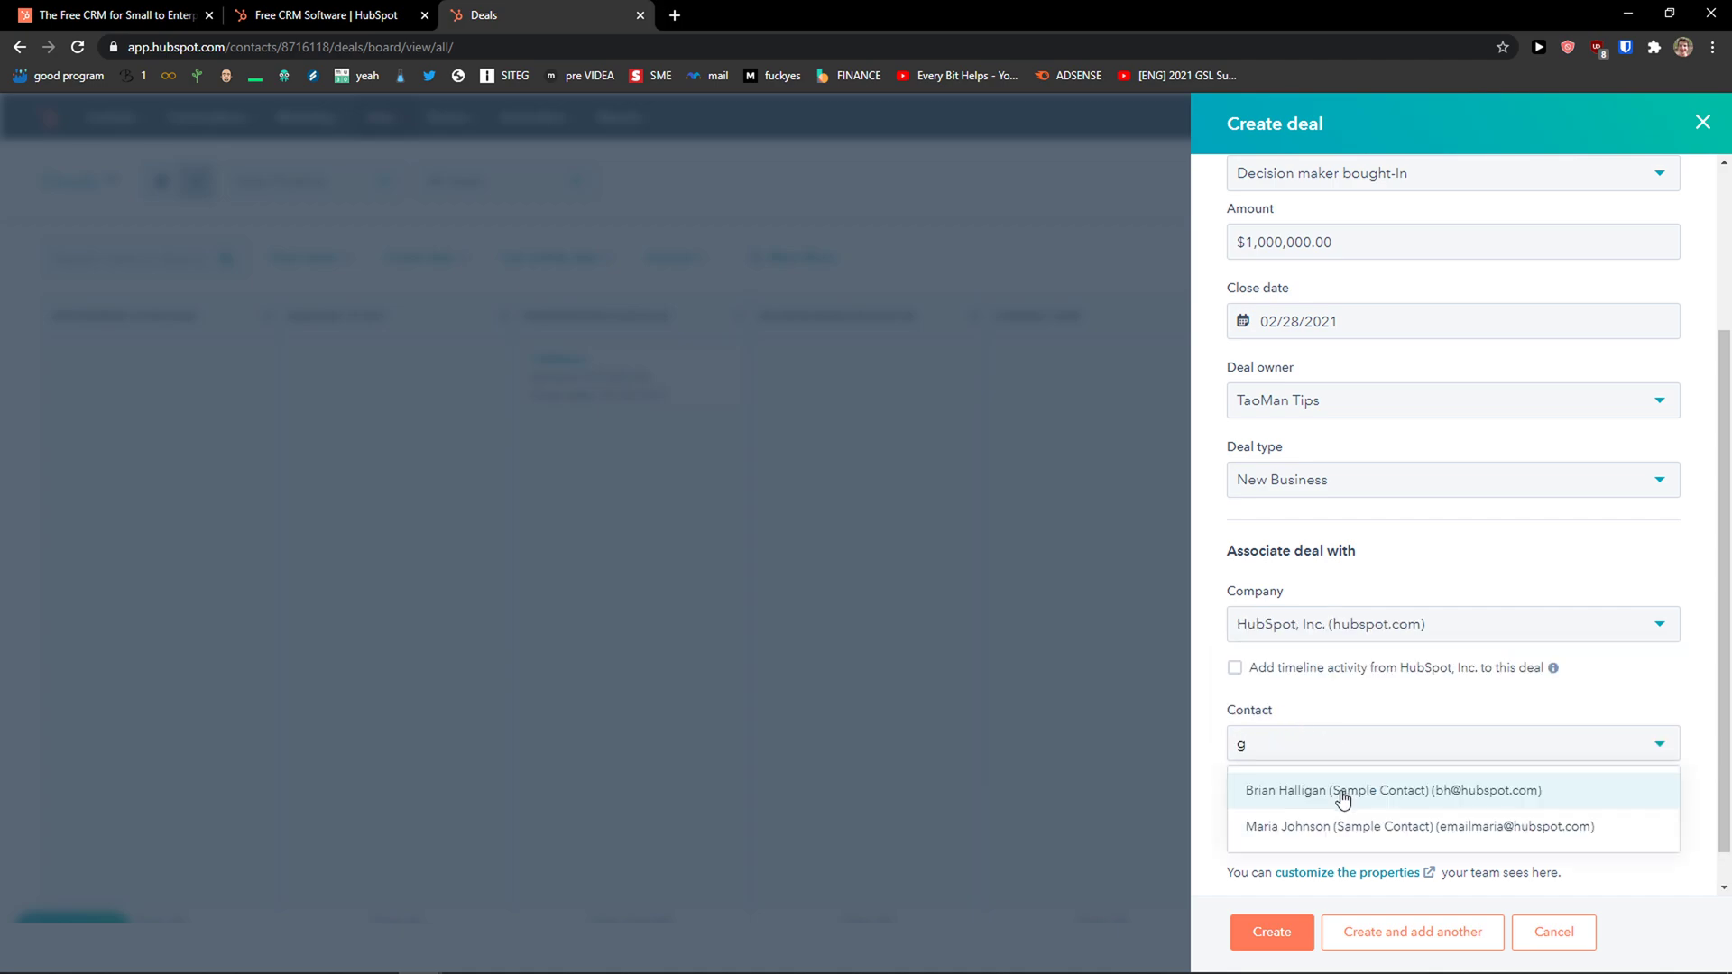
click(1361, 803)
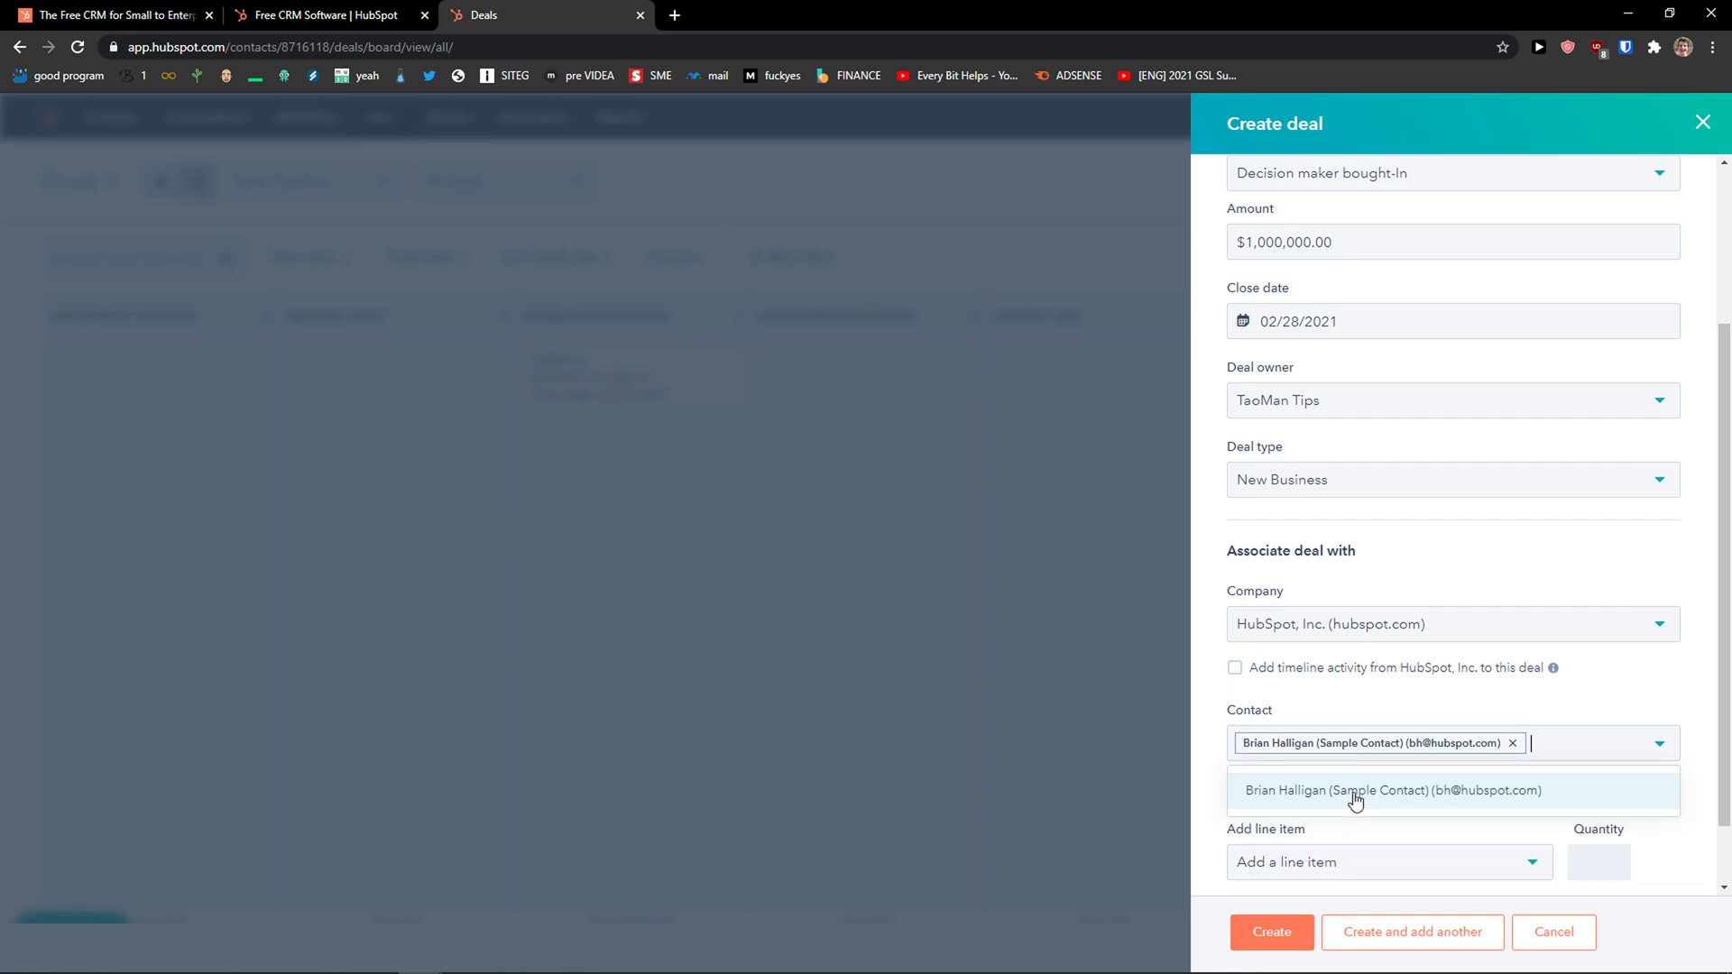
click(1213, 791)
scroll(1310, 847, down, 1)
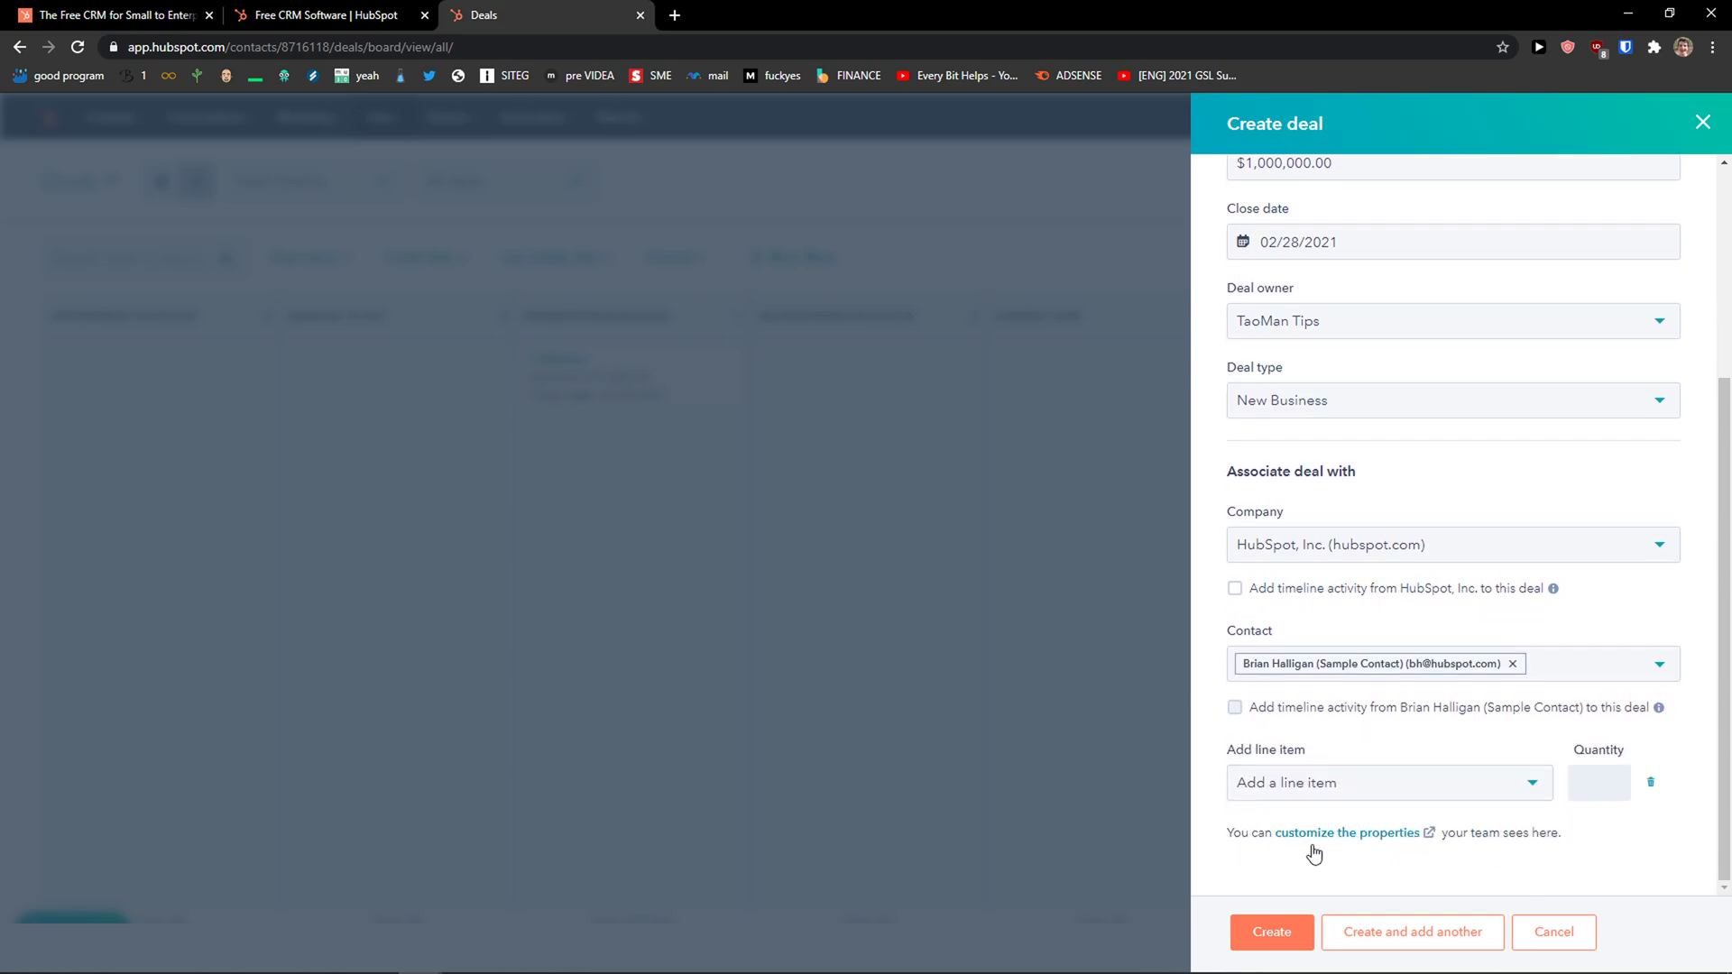
click(1272, 791)
click(1221, 787)
click(1276, 933)
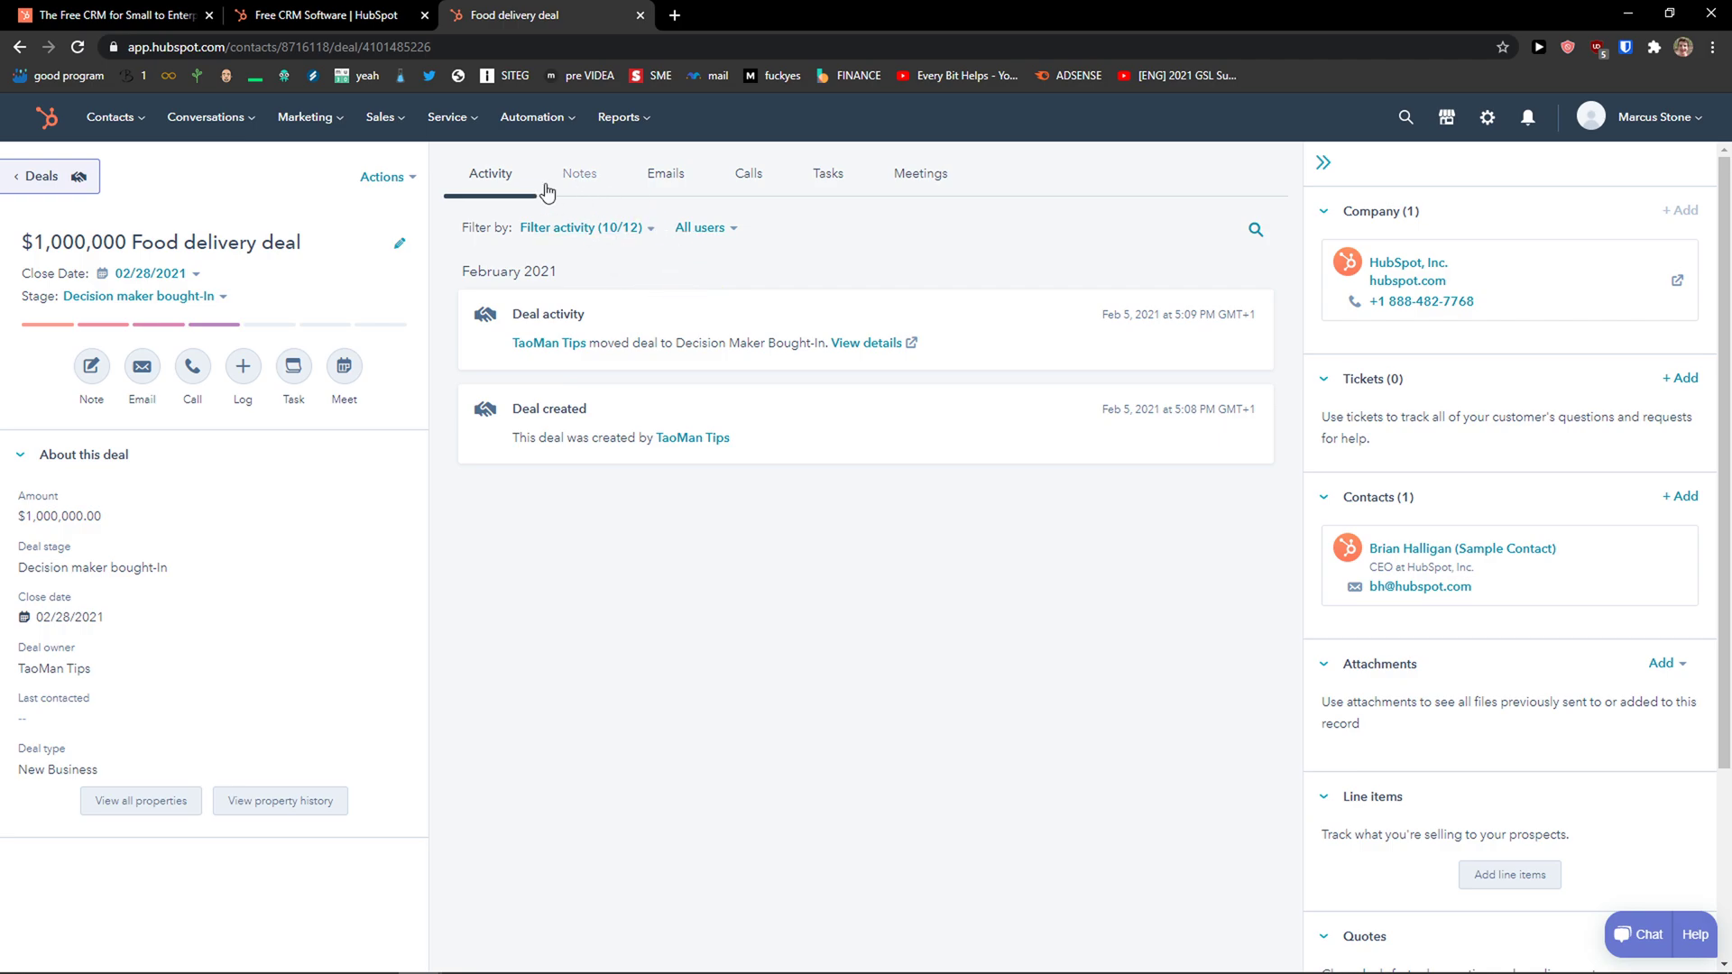
Look through the deal's Notes, Emails and Calls, ending on the empty Tasks section.
click(581, 185)
click(672, 183)
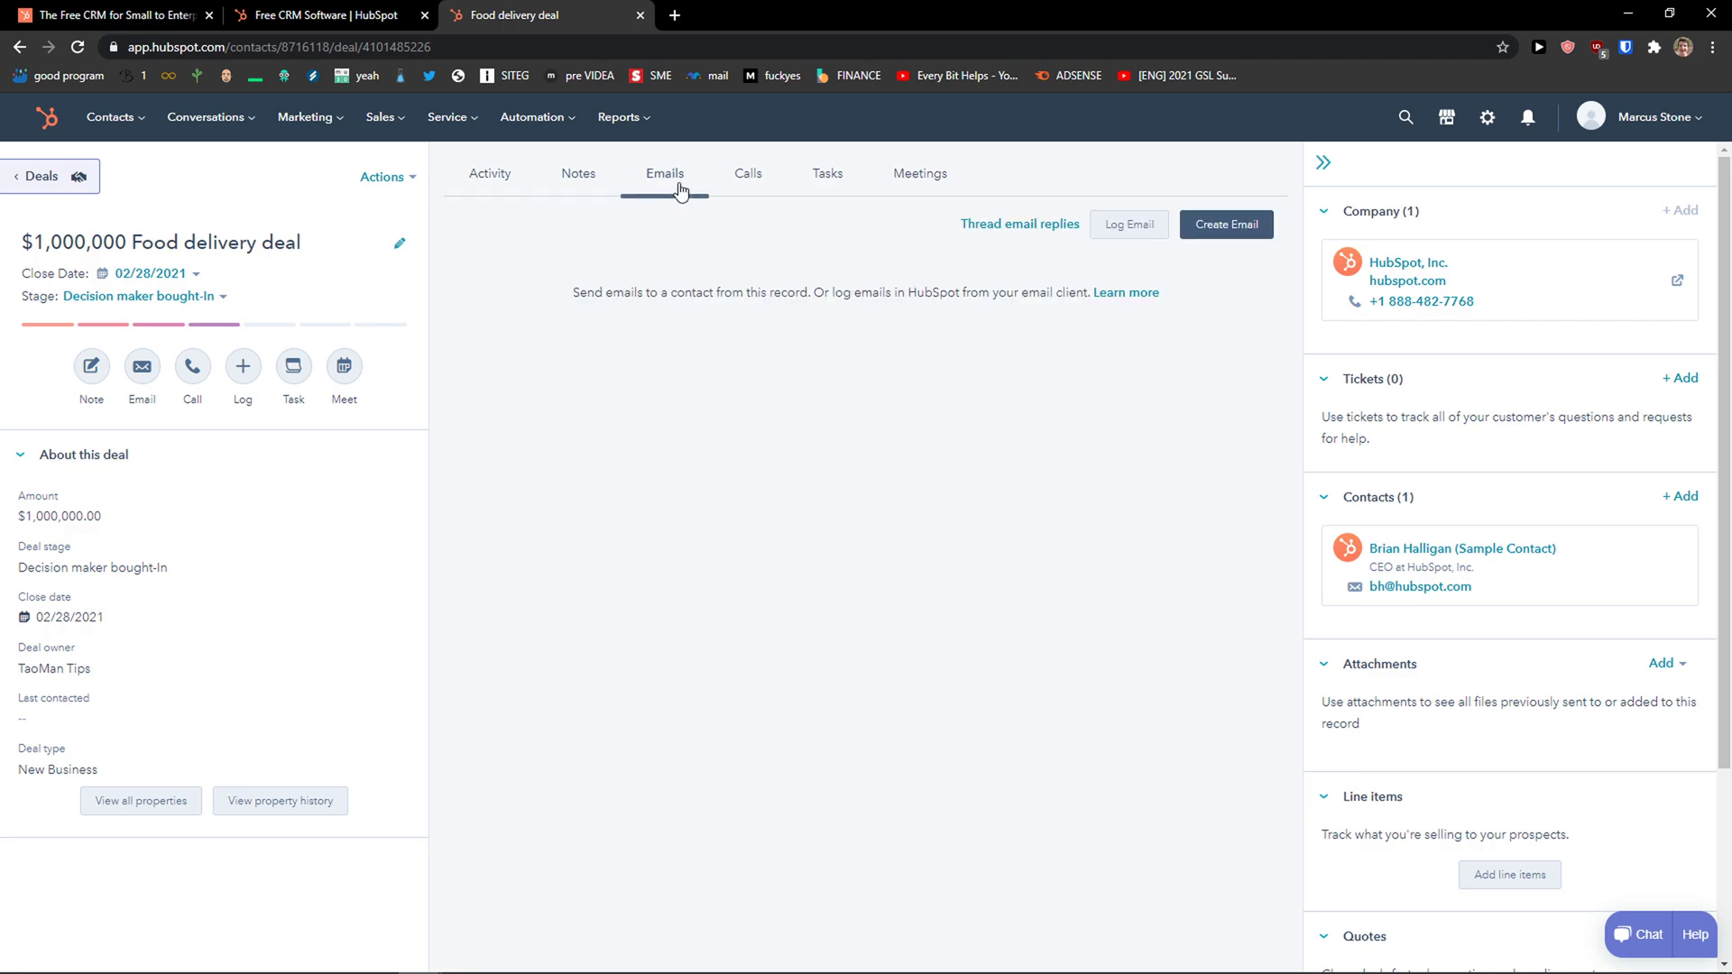
click(765, 188)
click(826, 175)
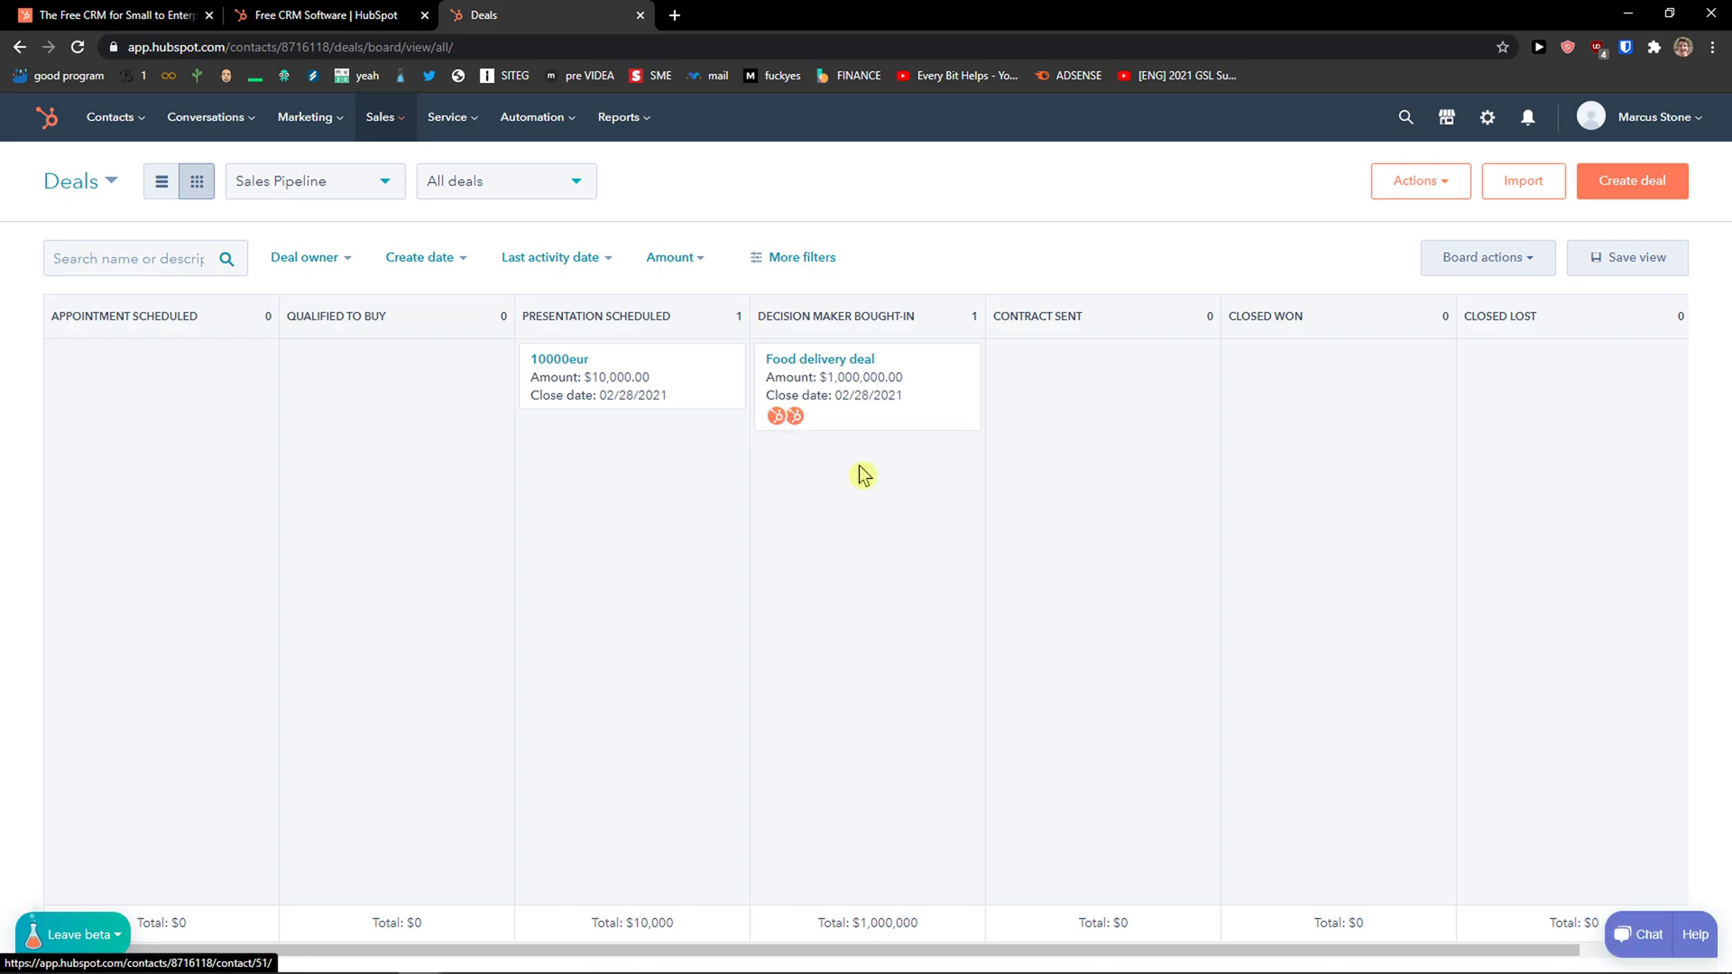
Check the board actions and switch the deals between board and table layouts, ending in table.
click(1483, 259)
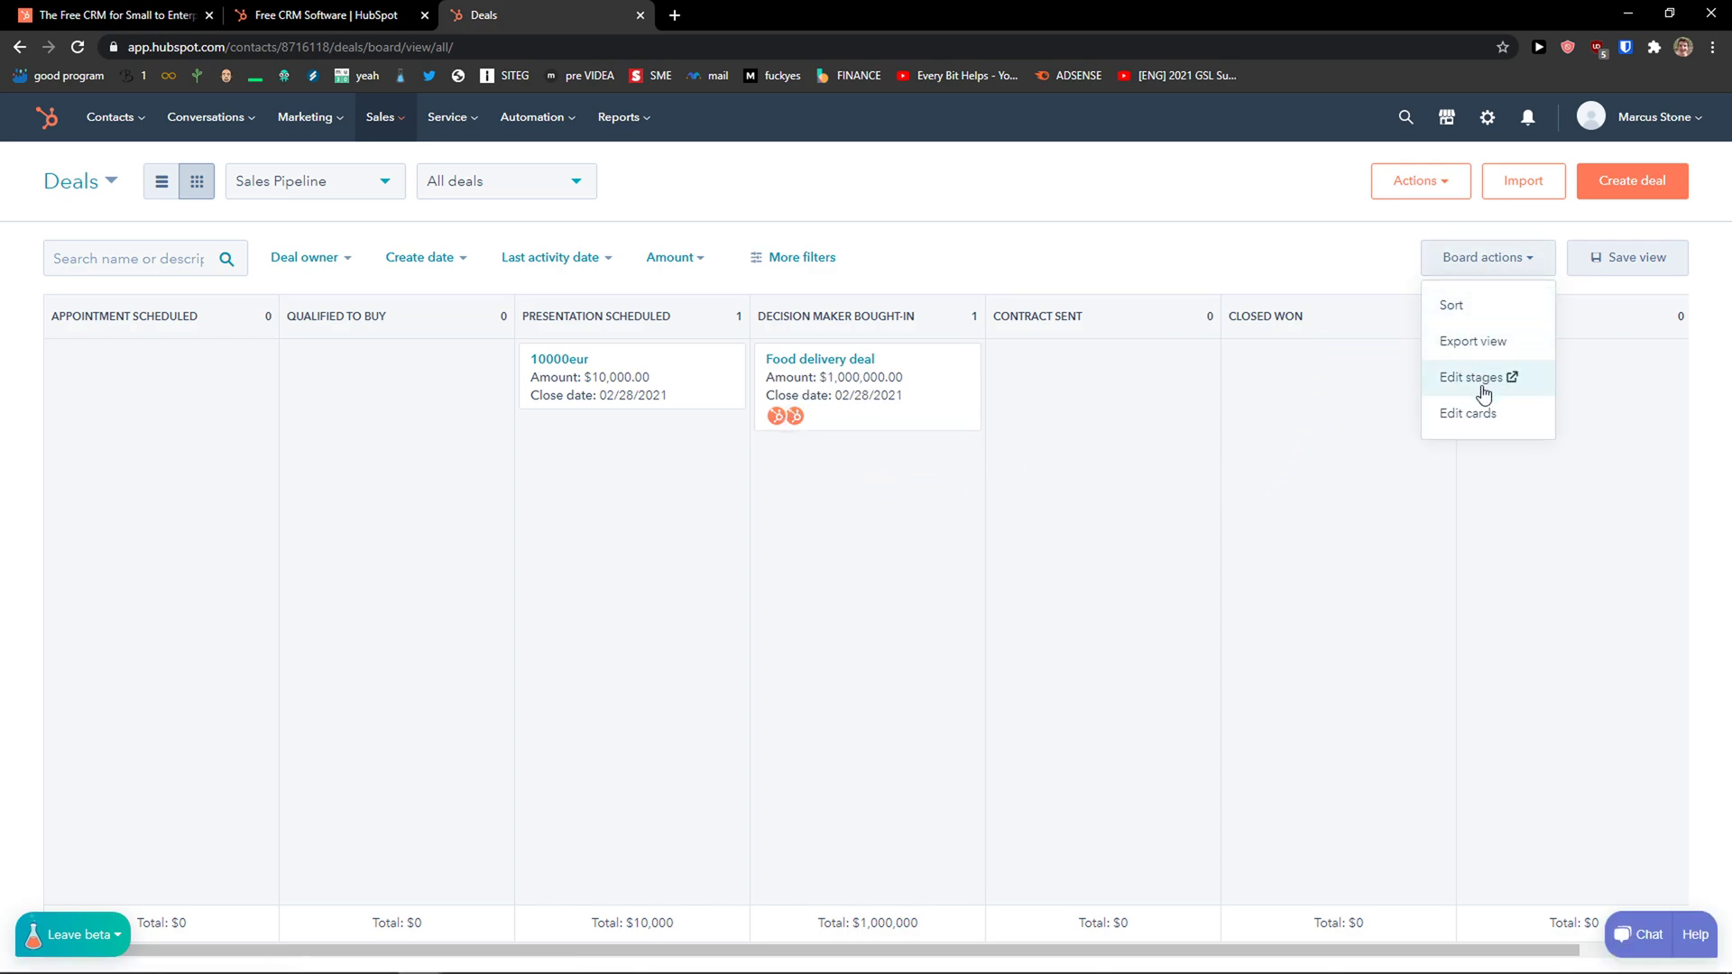
click(164, 183)
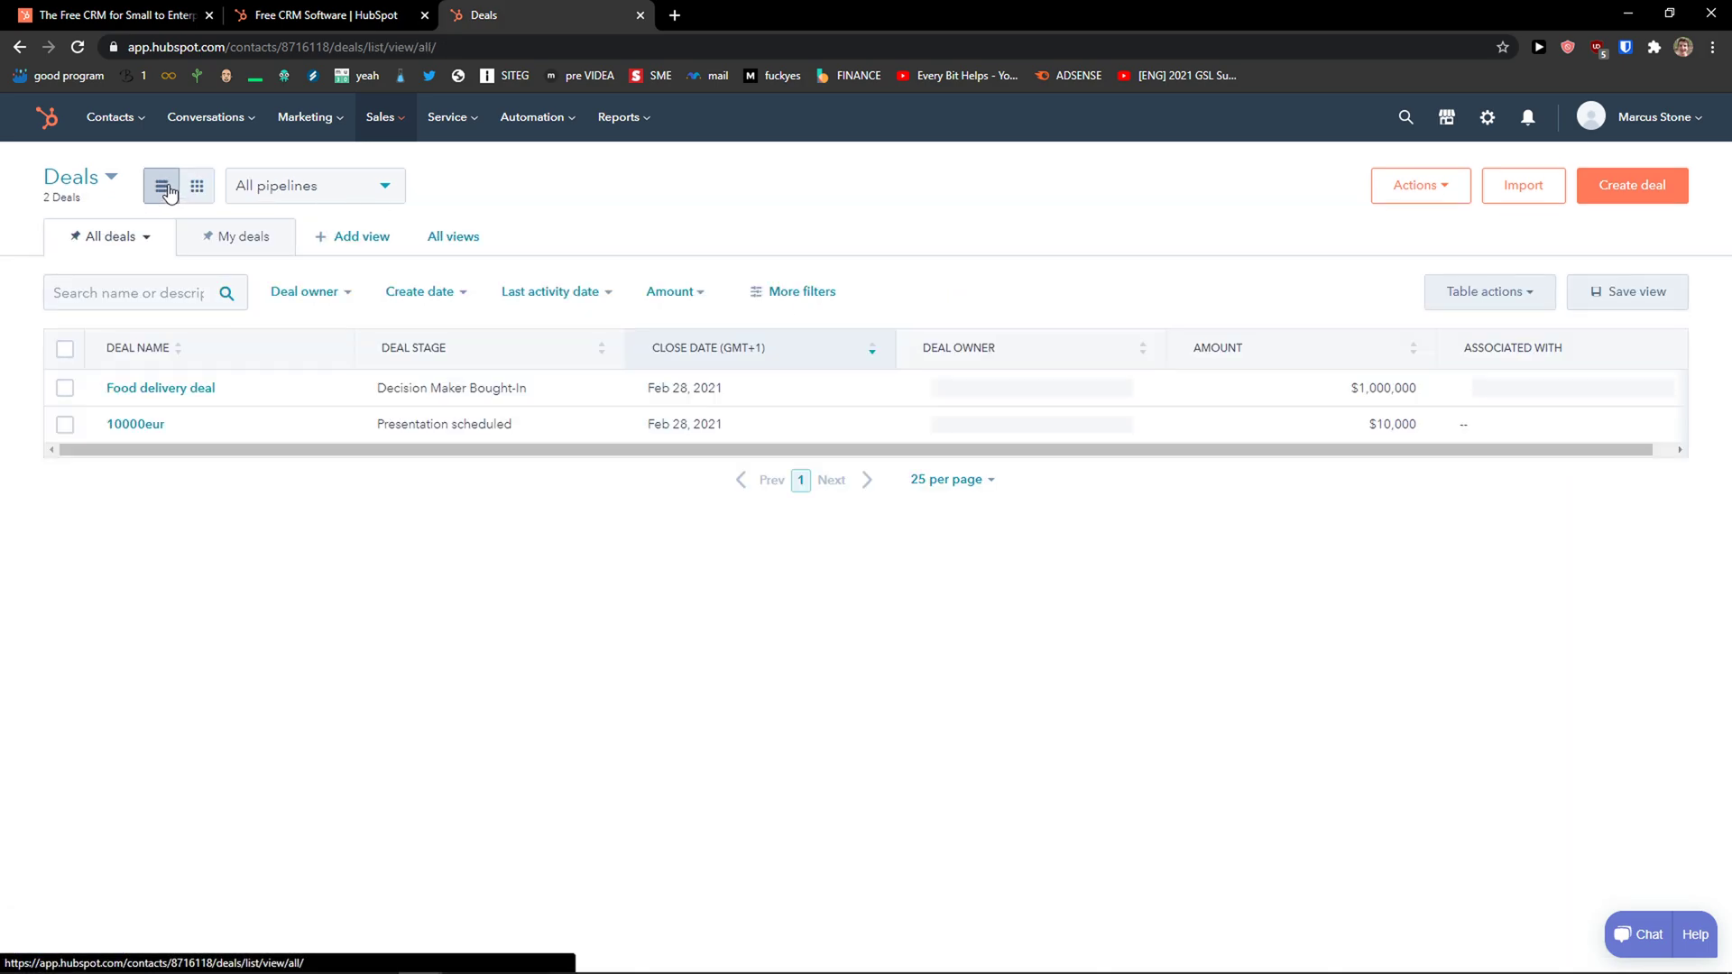
click(193, 190)
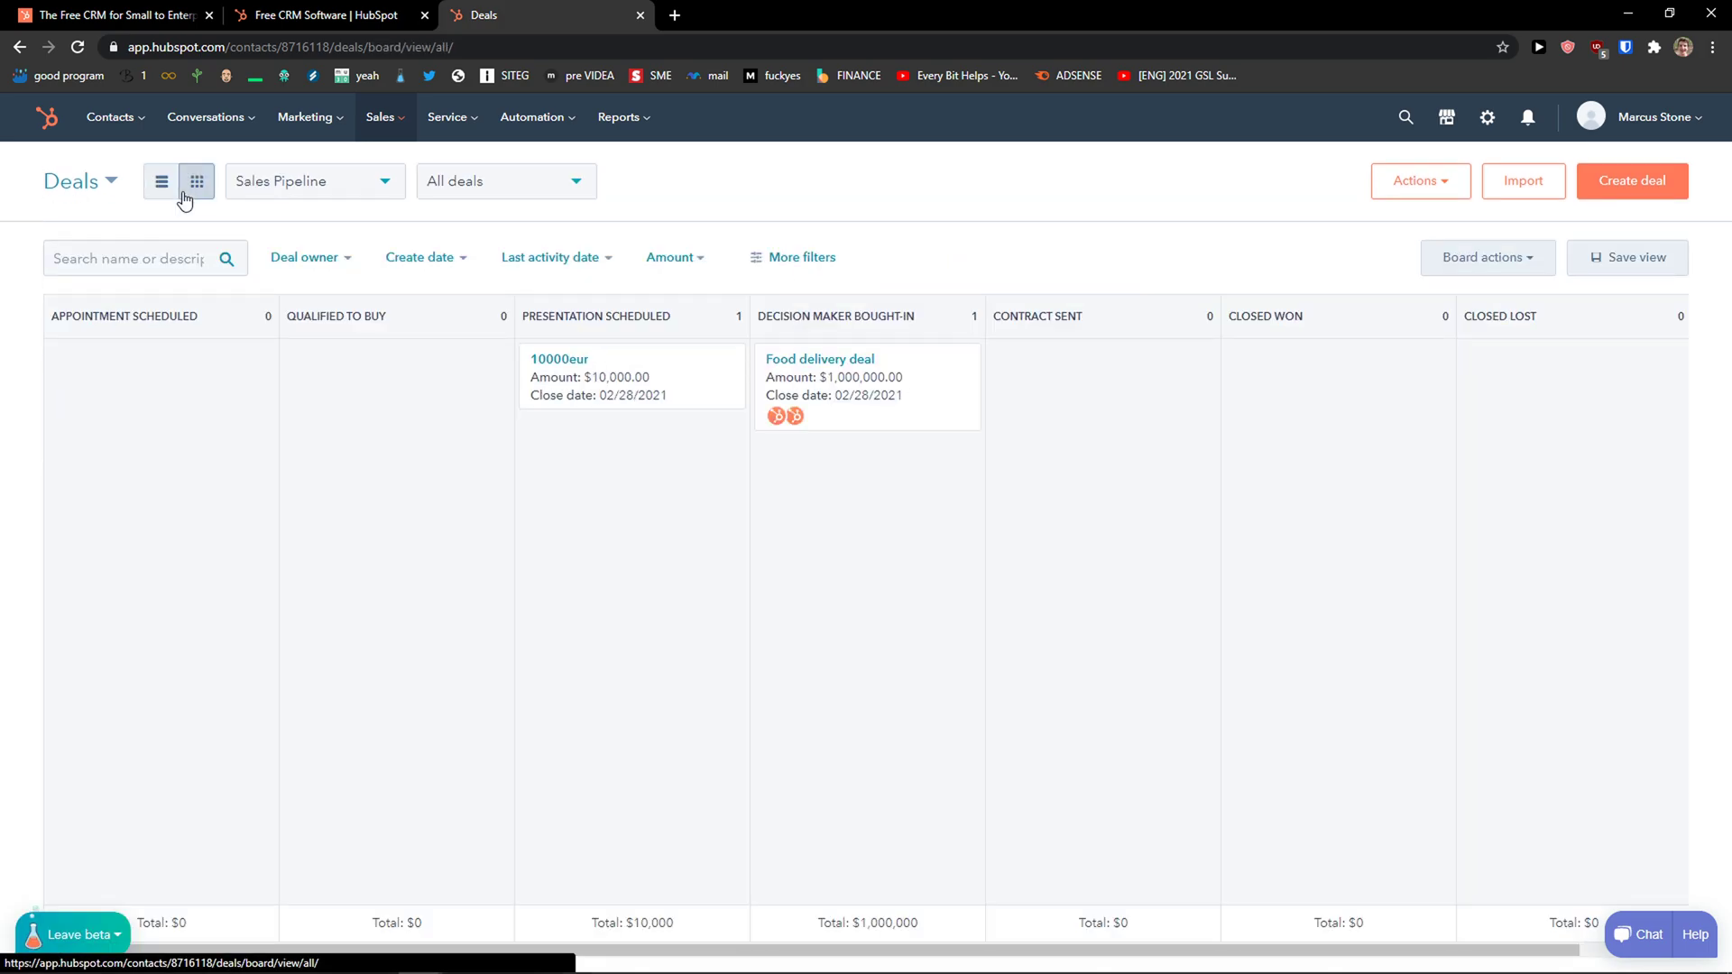
click(177, 185)
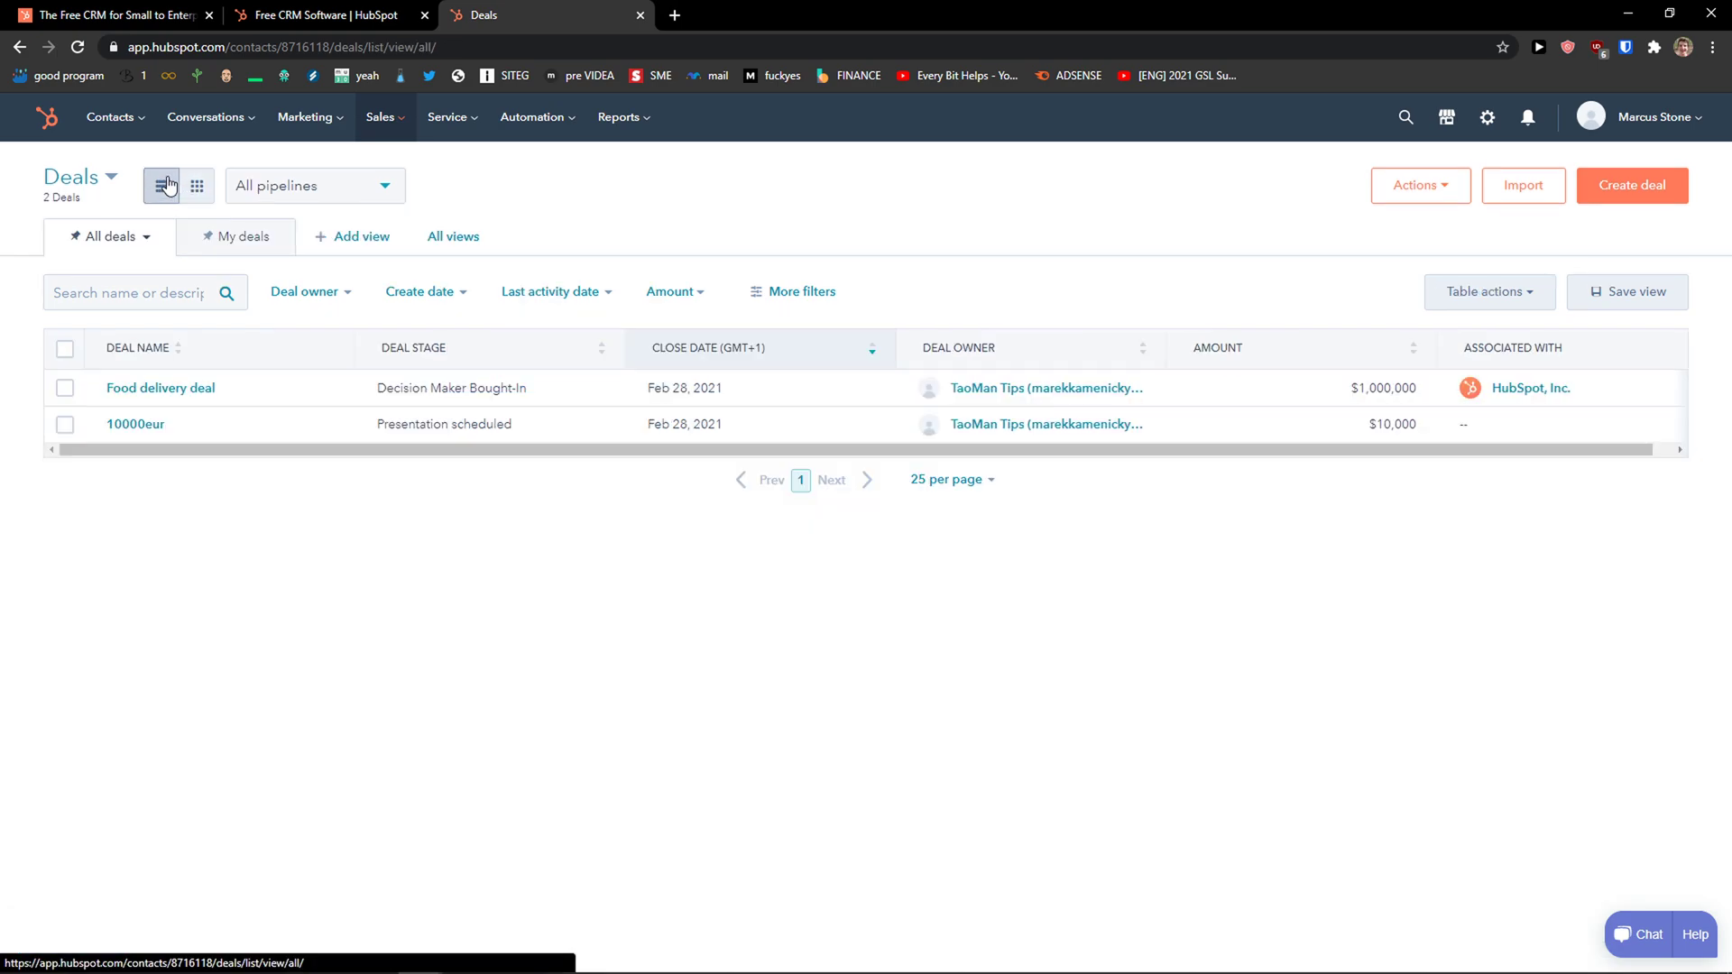
Keep All pipelines selected and review the deal owner, create date, last activity and amount filters.
click(316, 190)
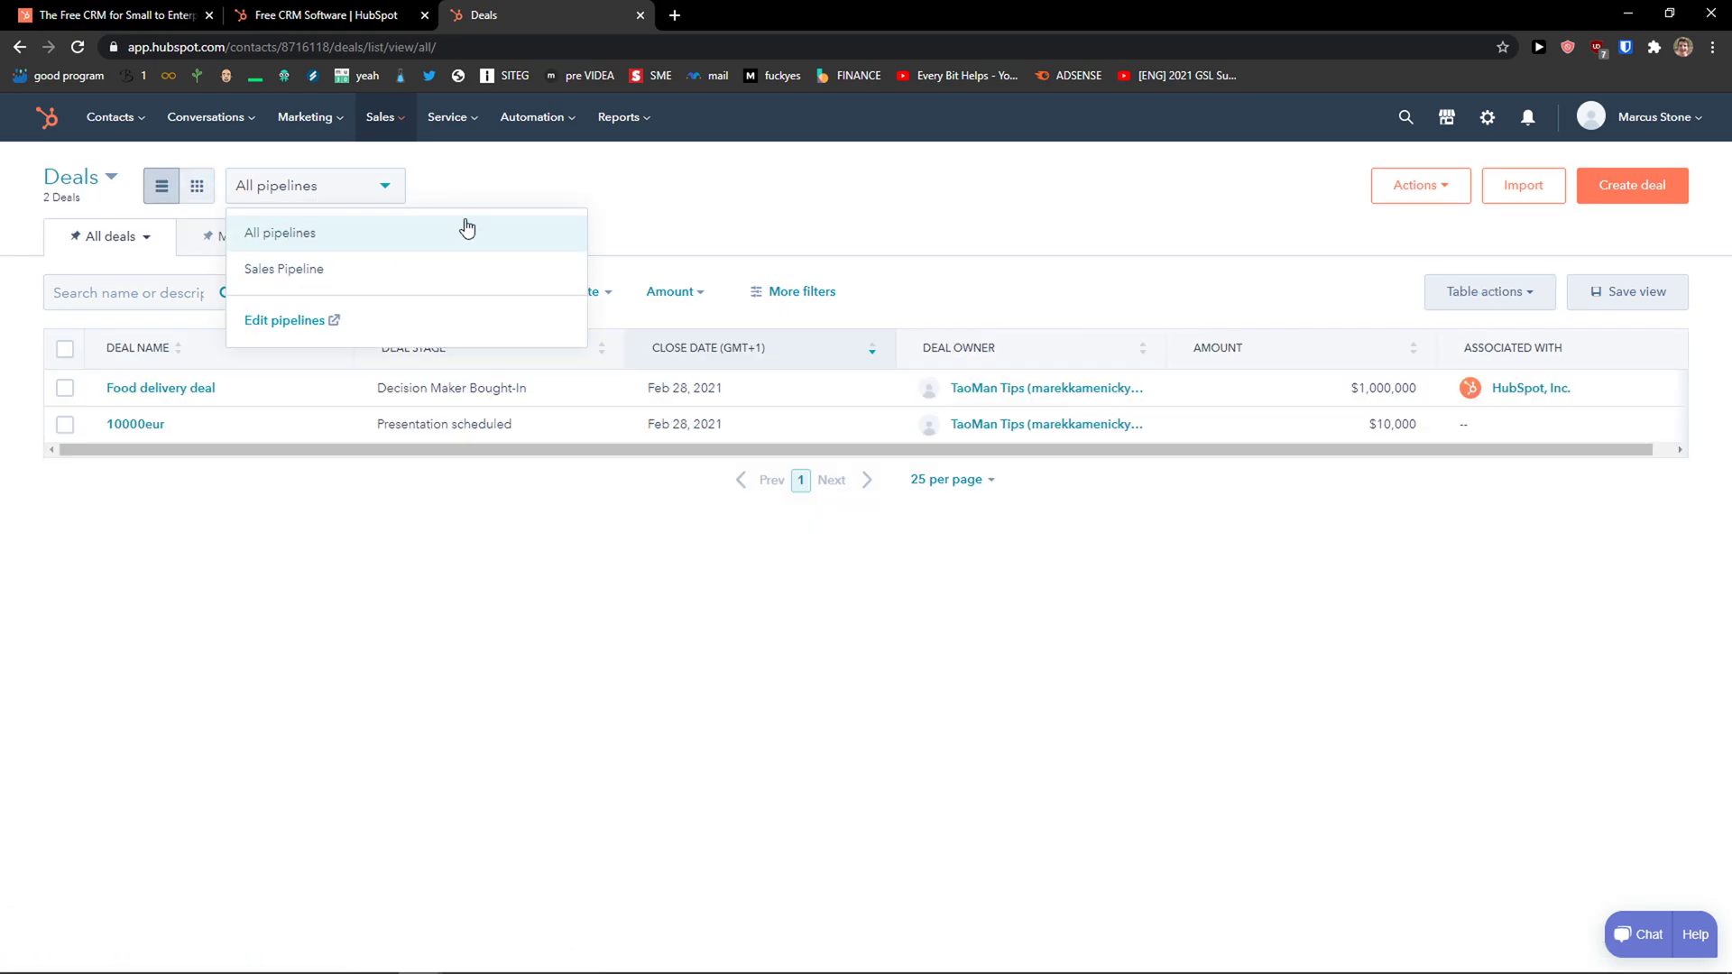
click(415, 240)
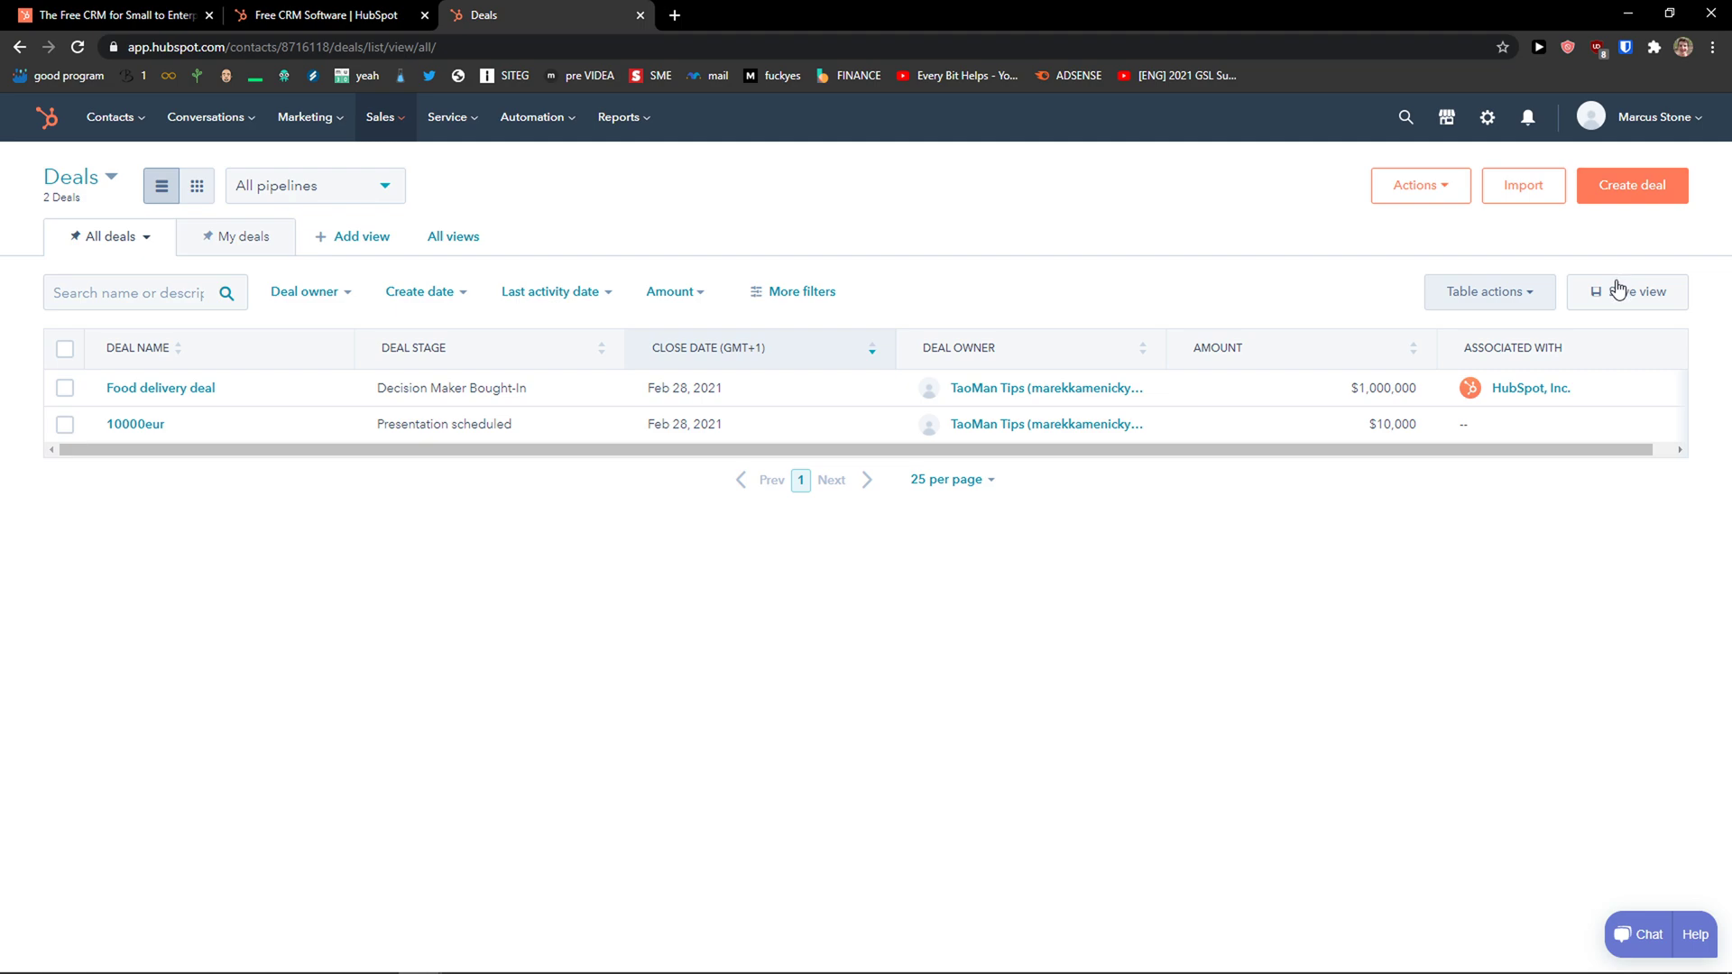
click(316, 293)
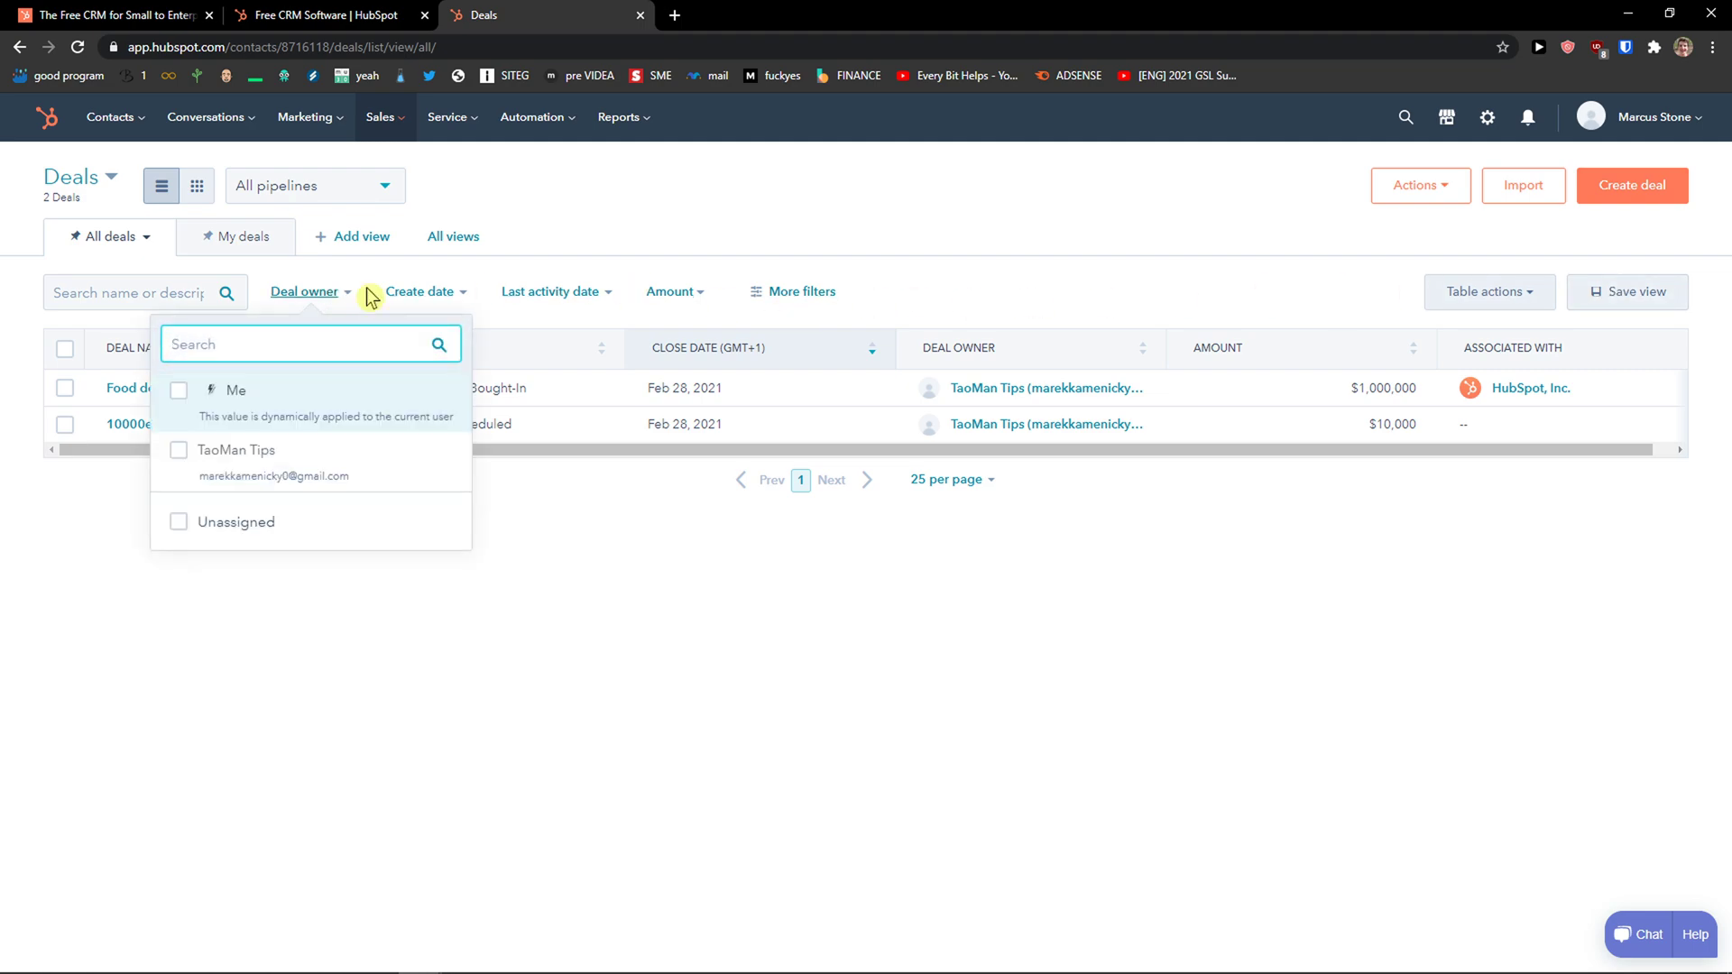
click(468, 303)
click(619, 304)
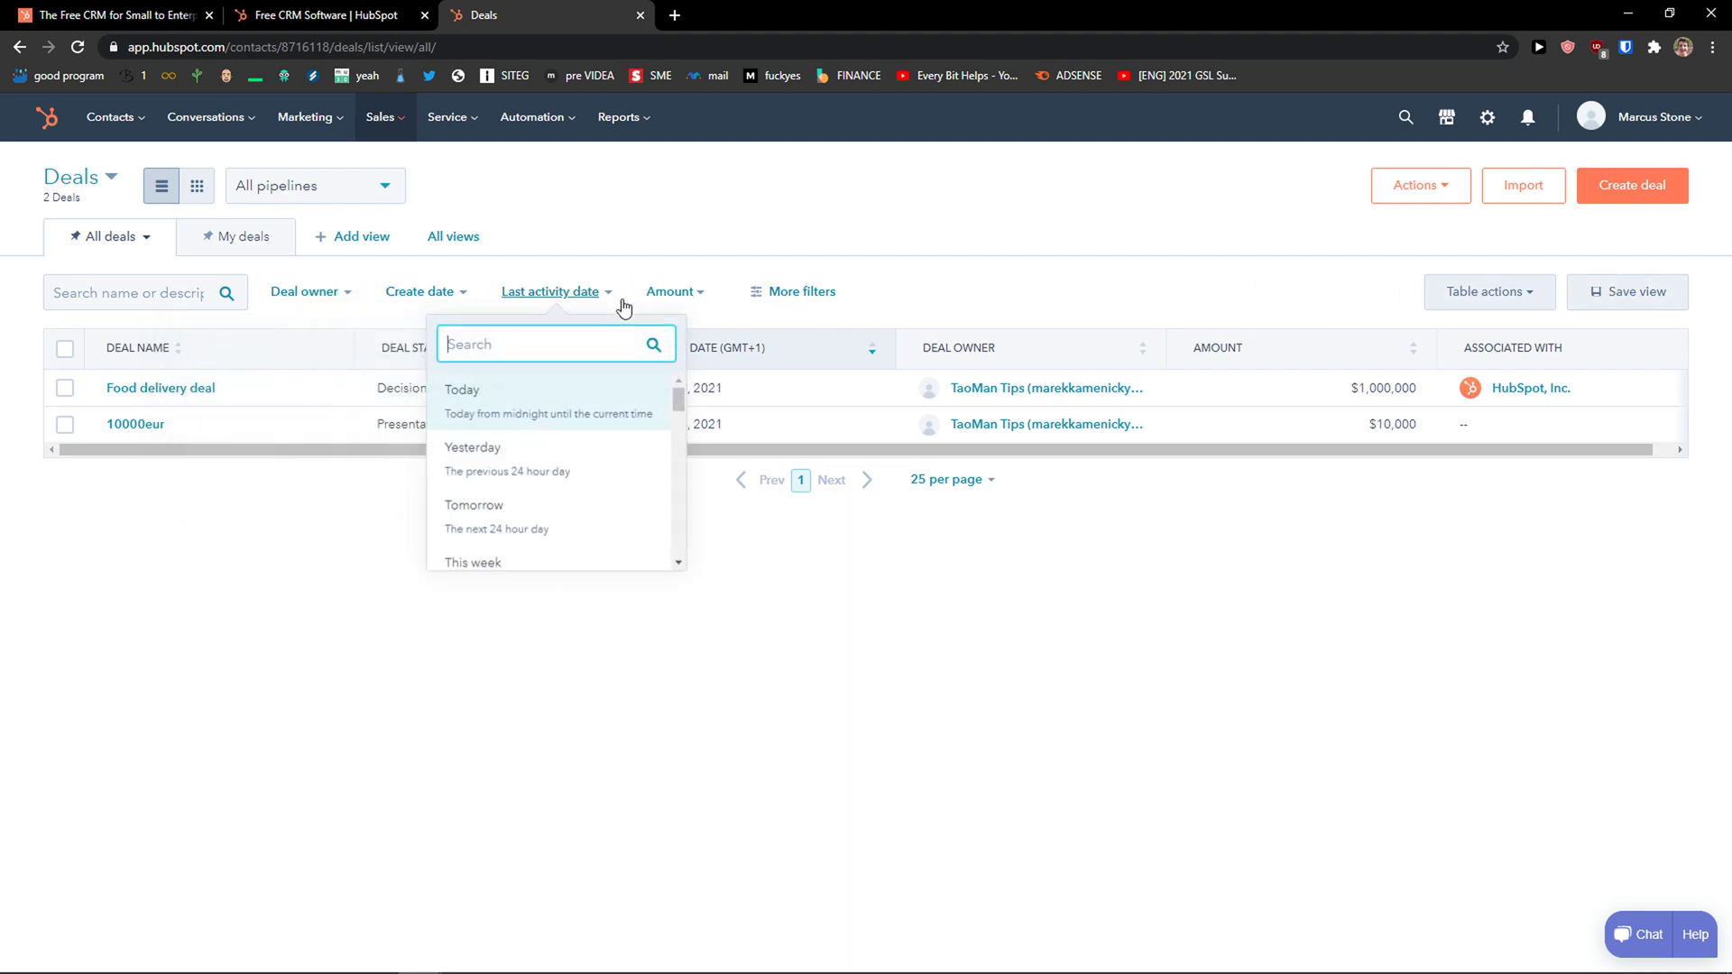
click(691, 291)
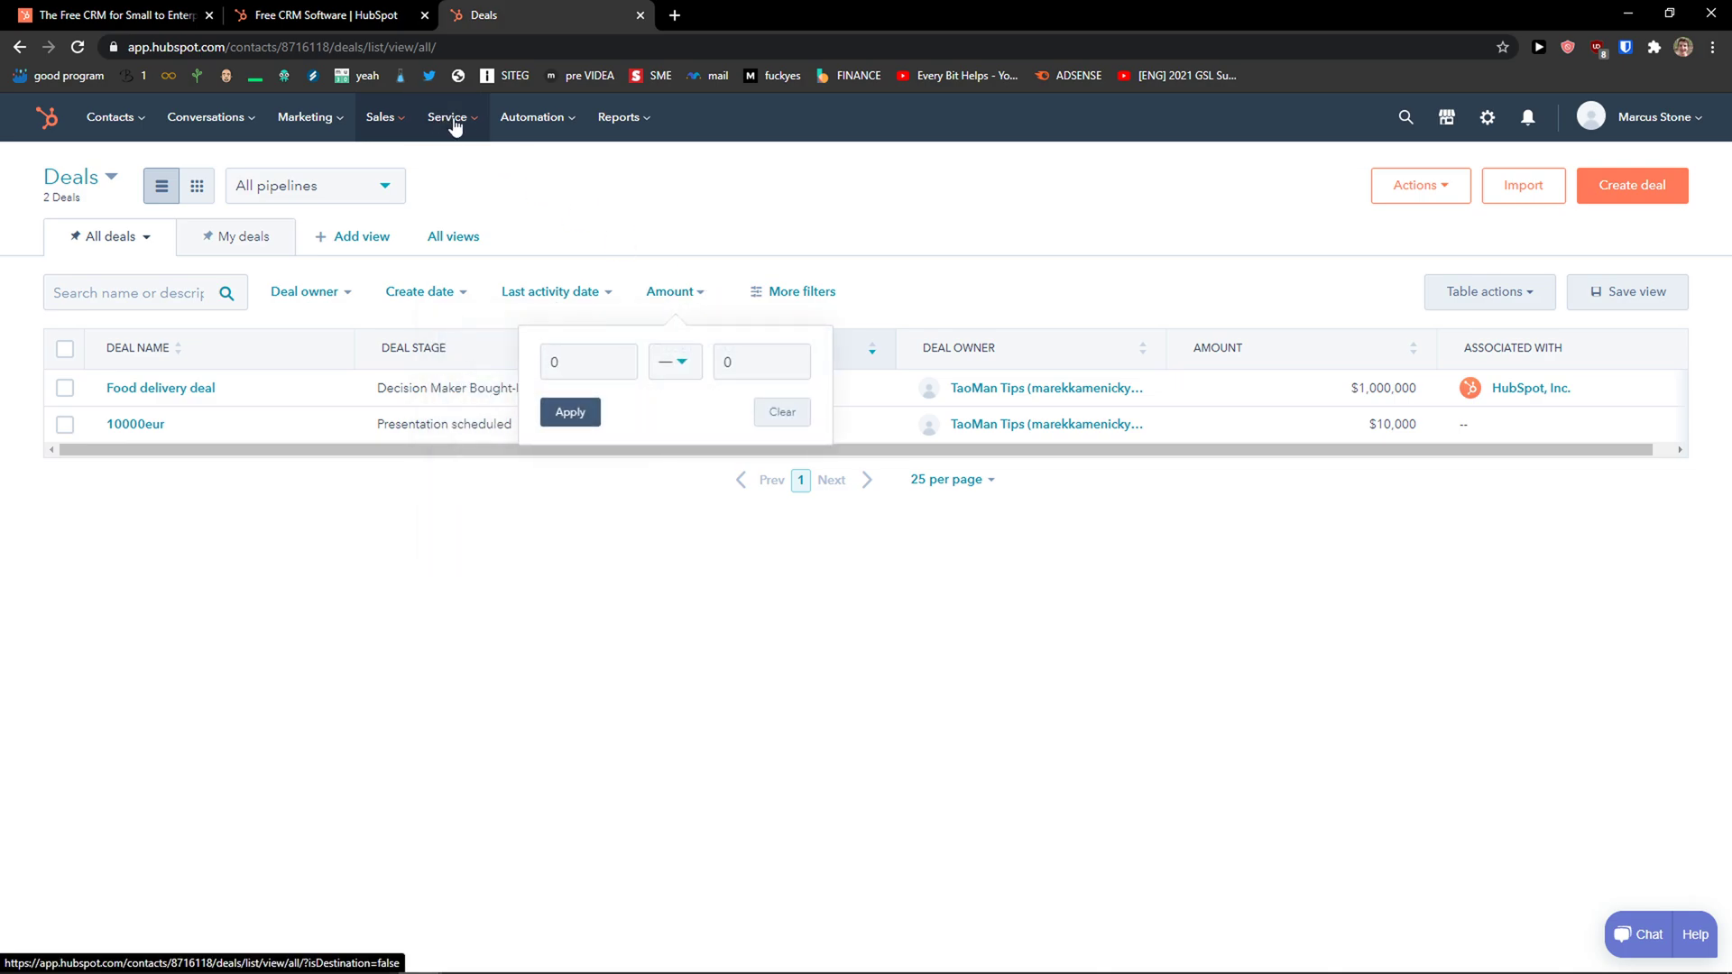
Go to Service > Tickets and dismiss the Support Pipeline onboarding card.
click(453, 123)
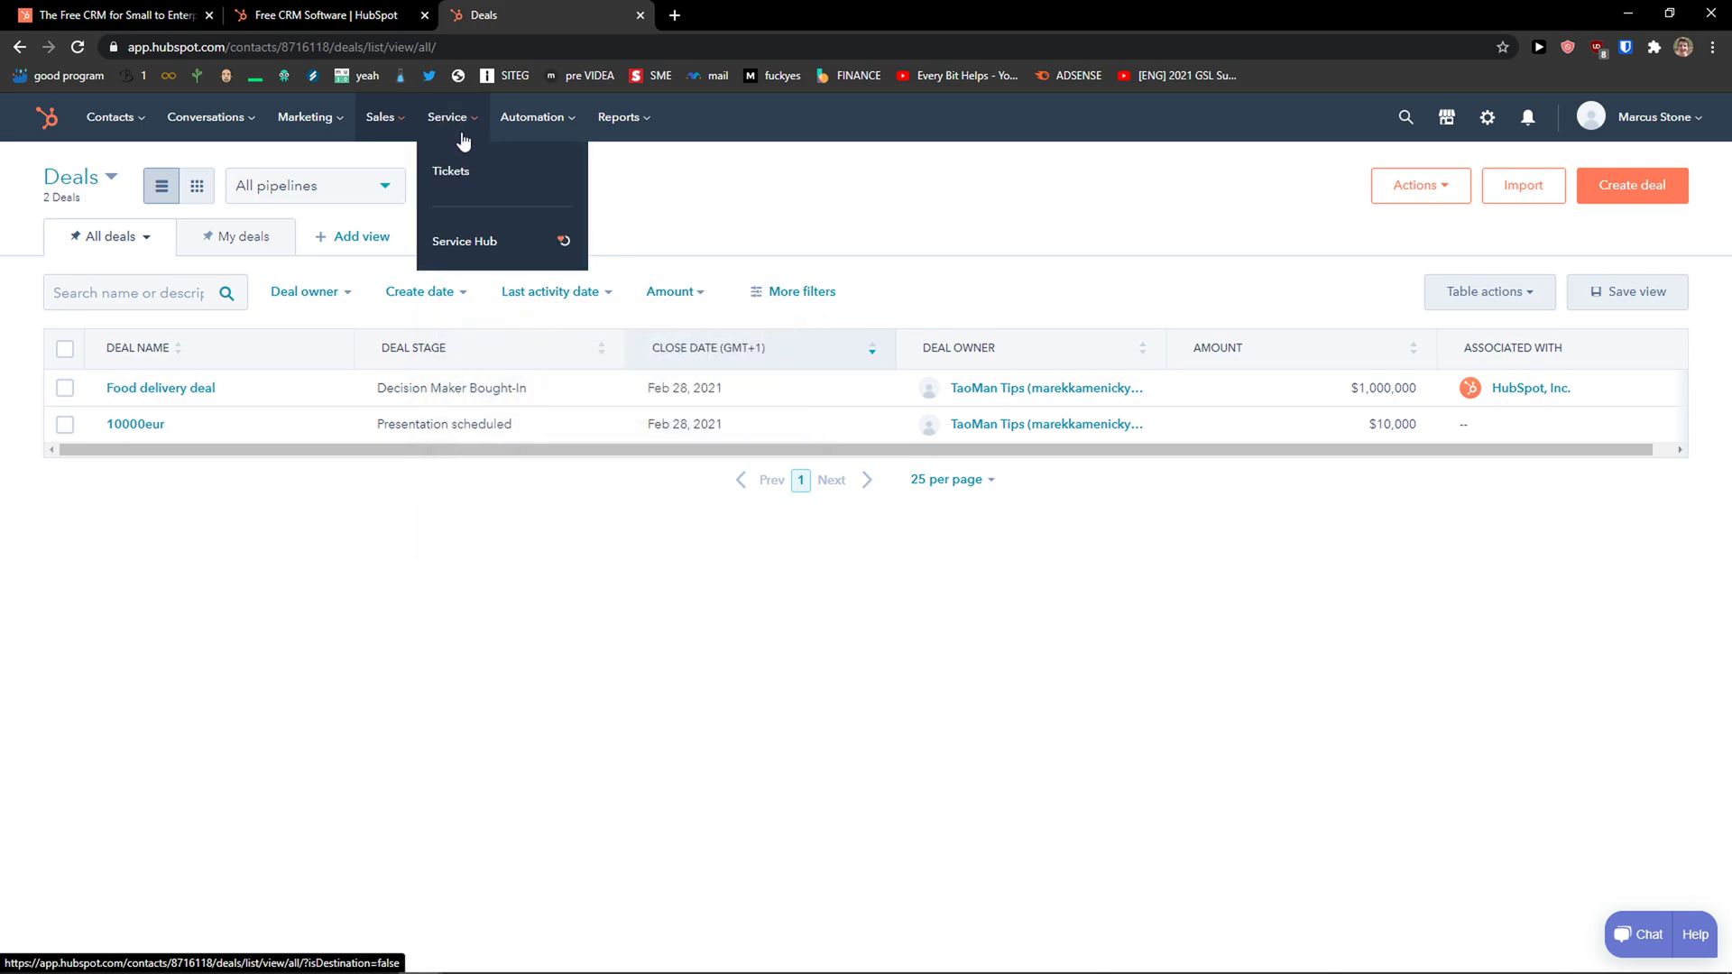
click(480, 177)
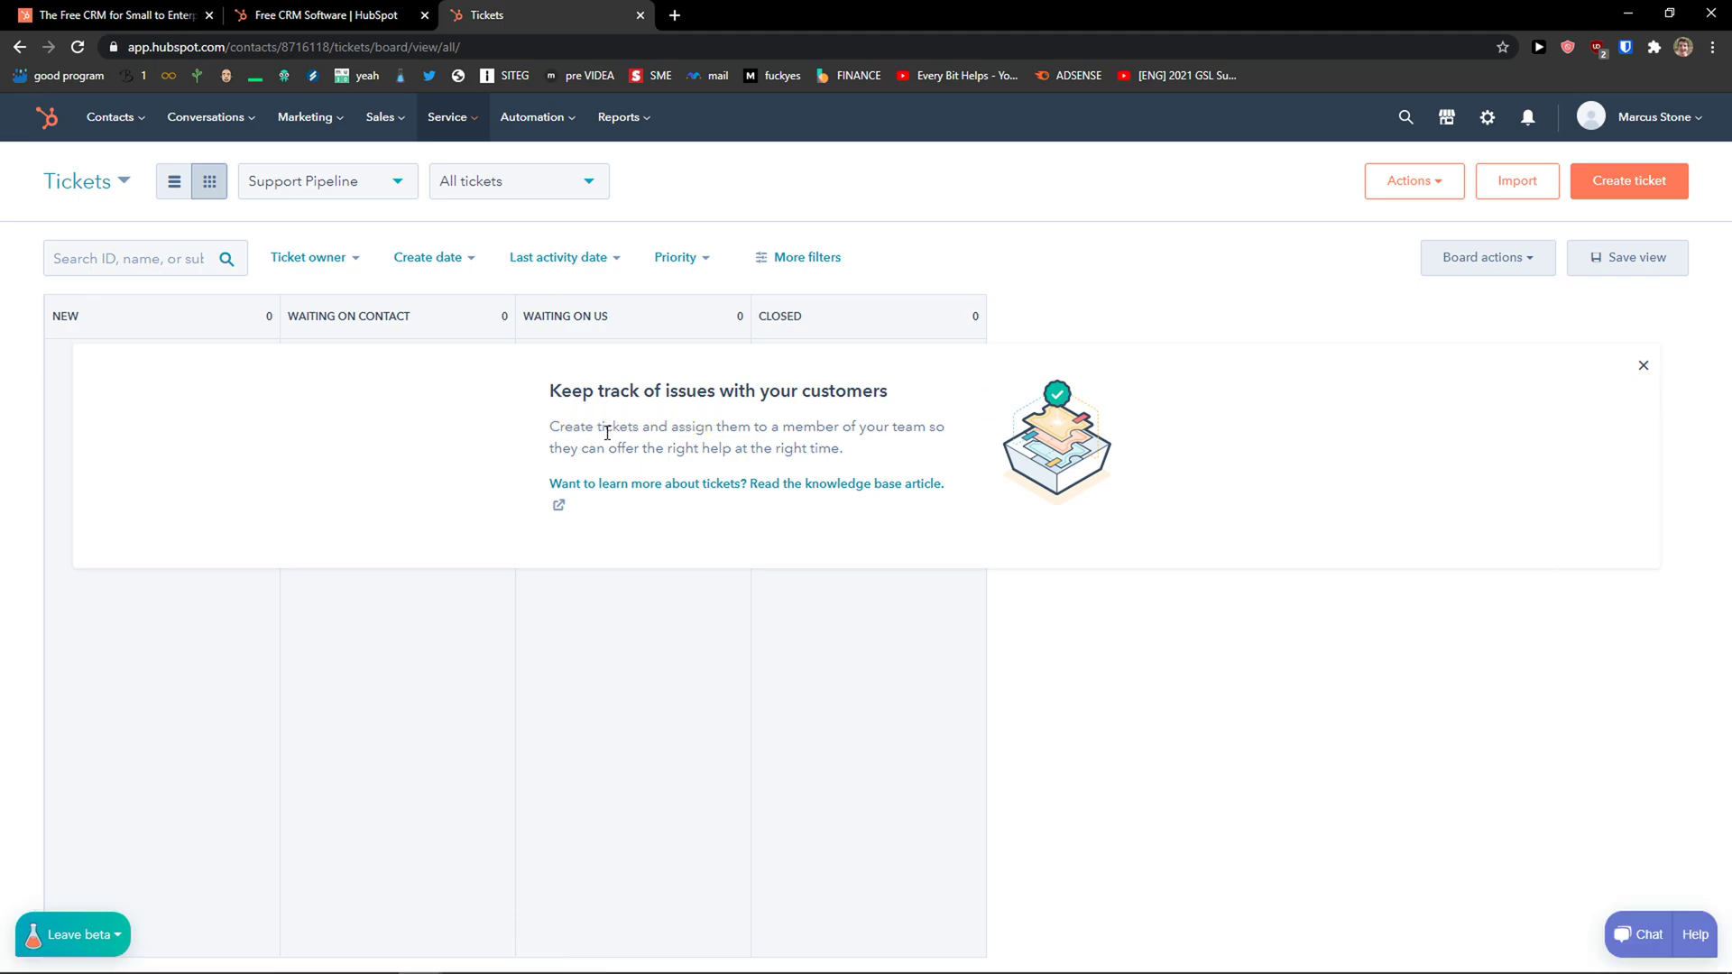
click(1643, 366)
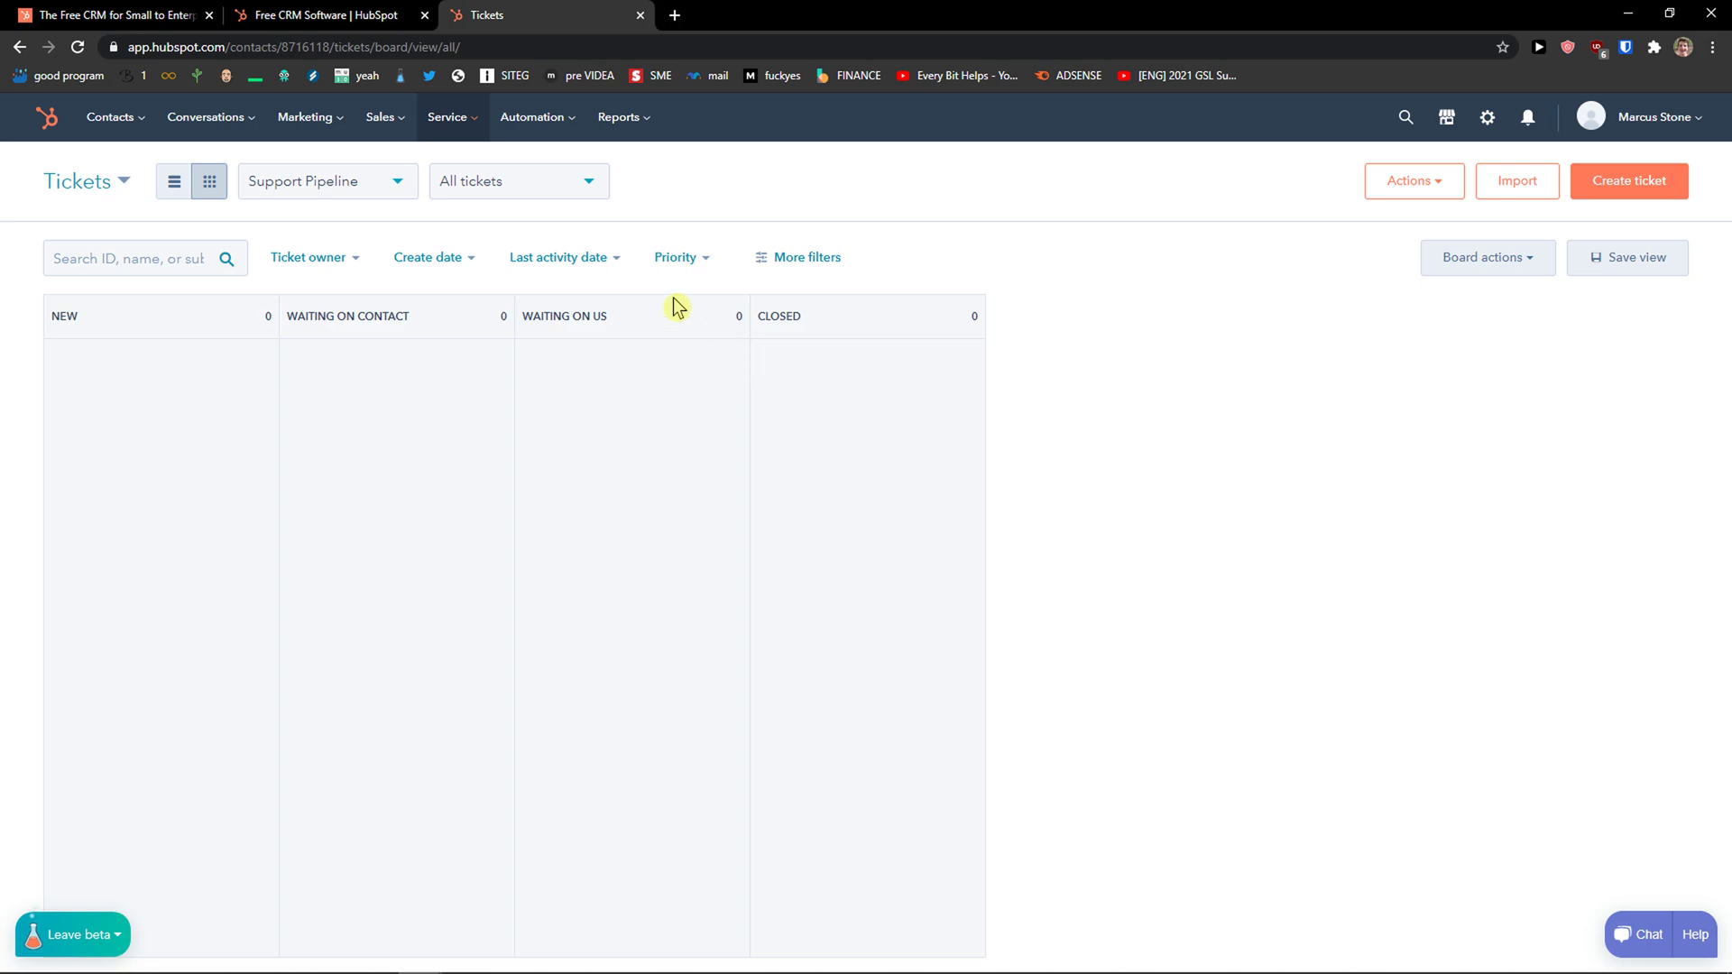
Open Reports > Dashboards and browse the Dashboard Library templates such as Chat Overview.
mouse_move(617, 135)
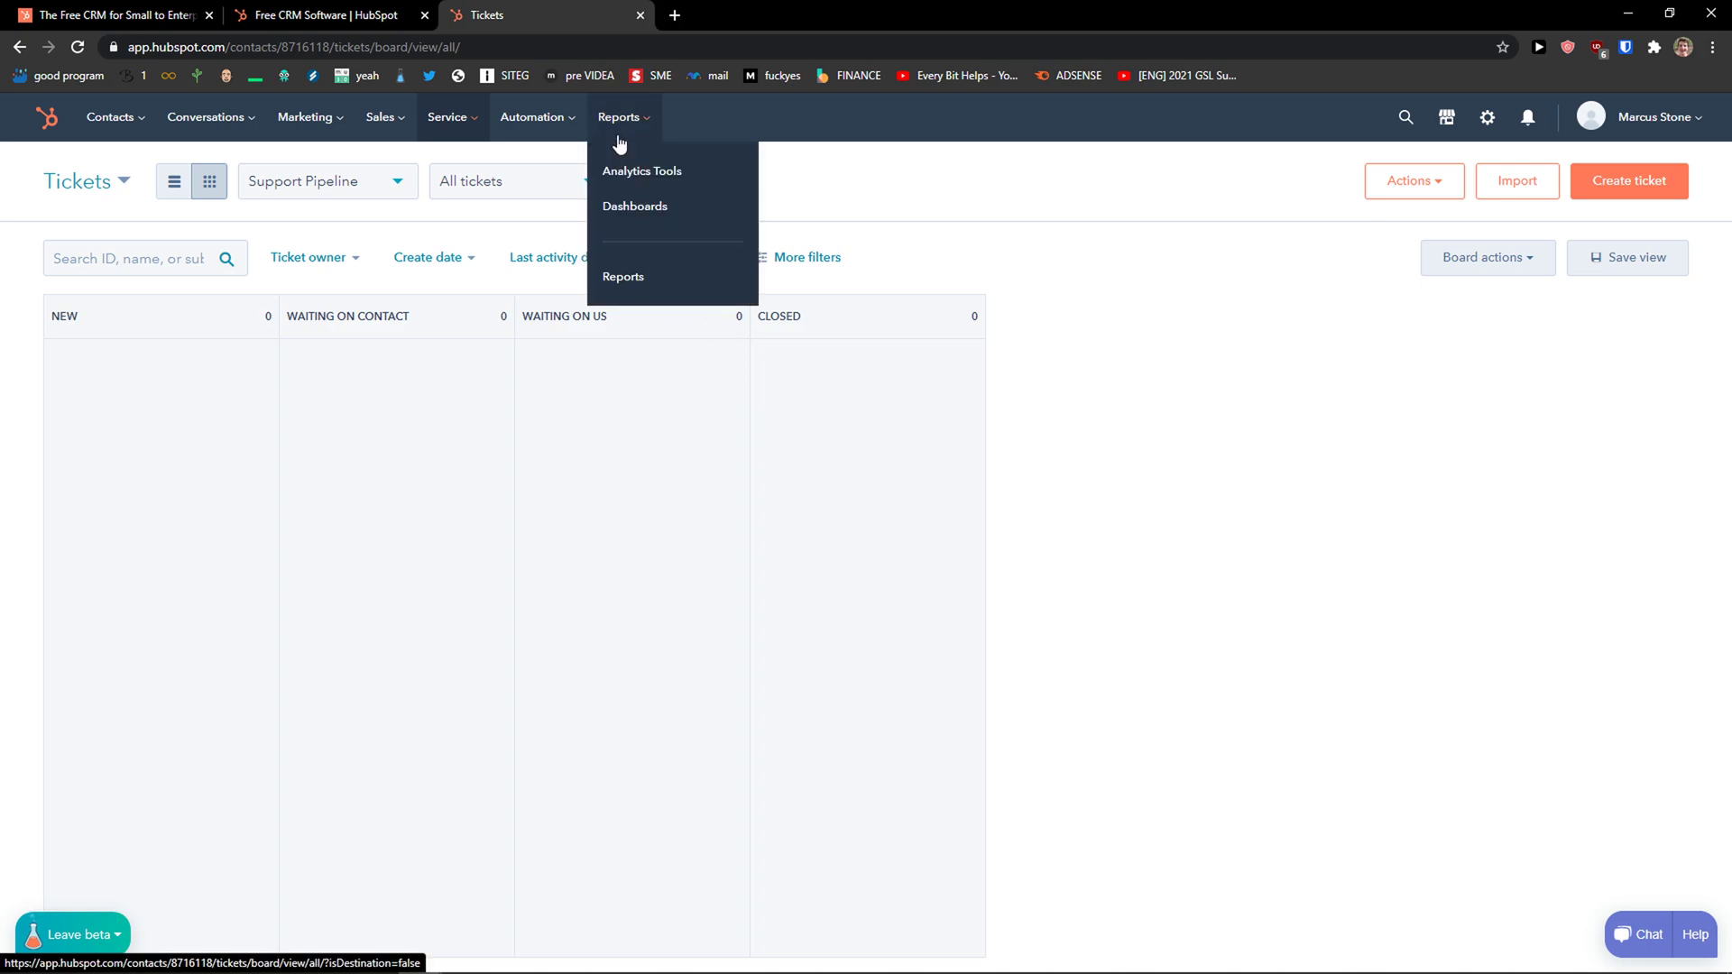
click(680, 205)
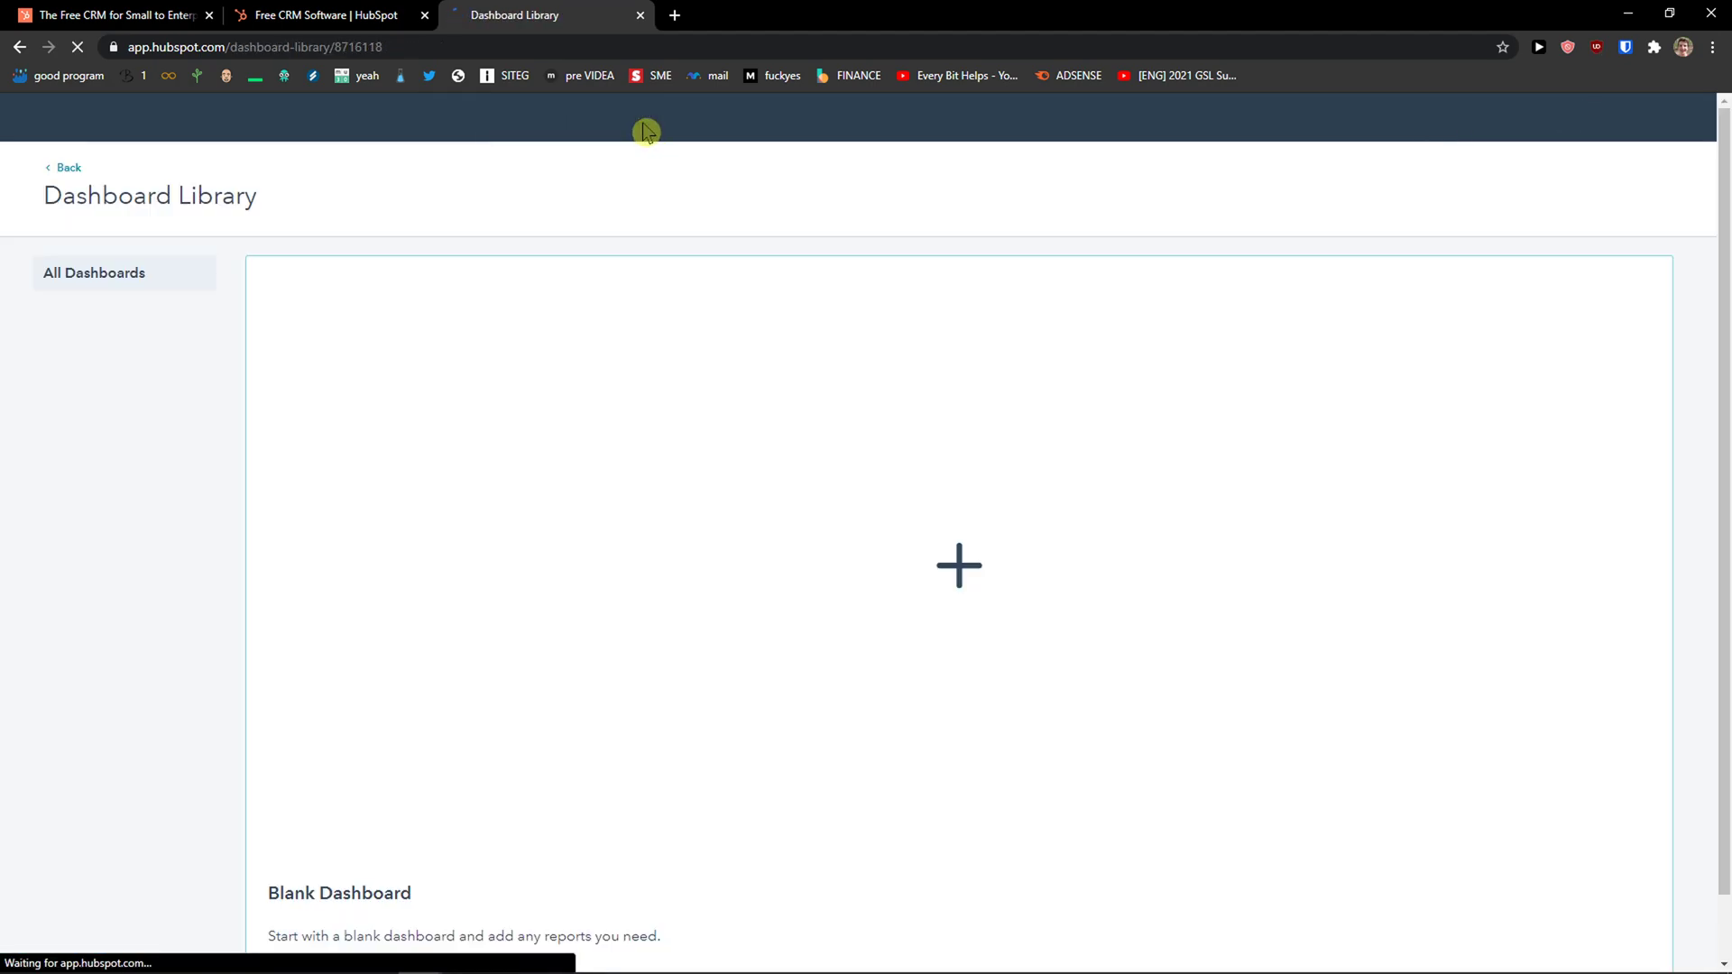
scroll(719, 297, down, 2)
scroll(718, 311, up, 2)
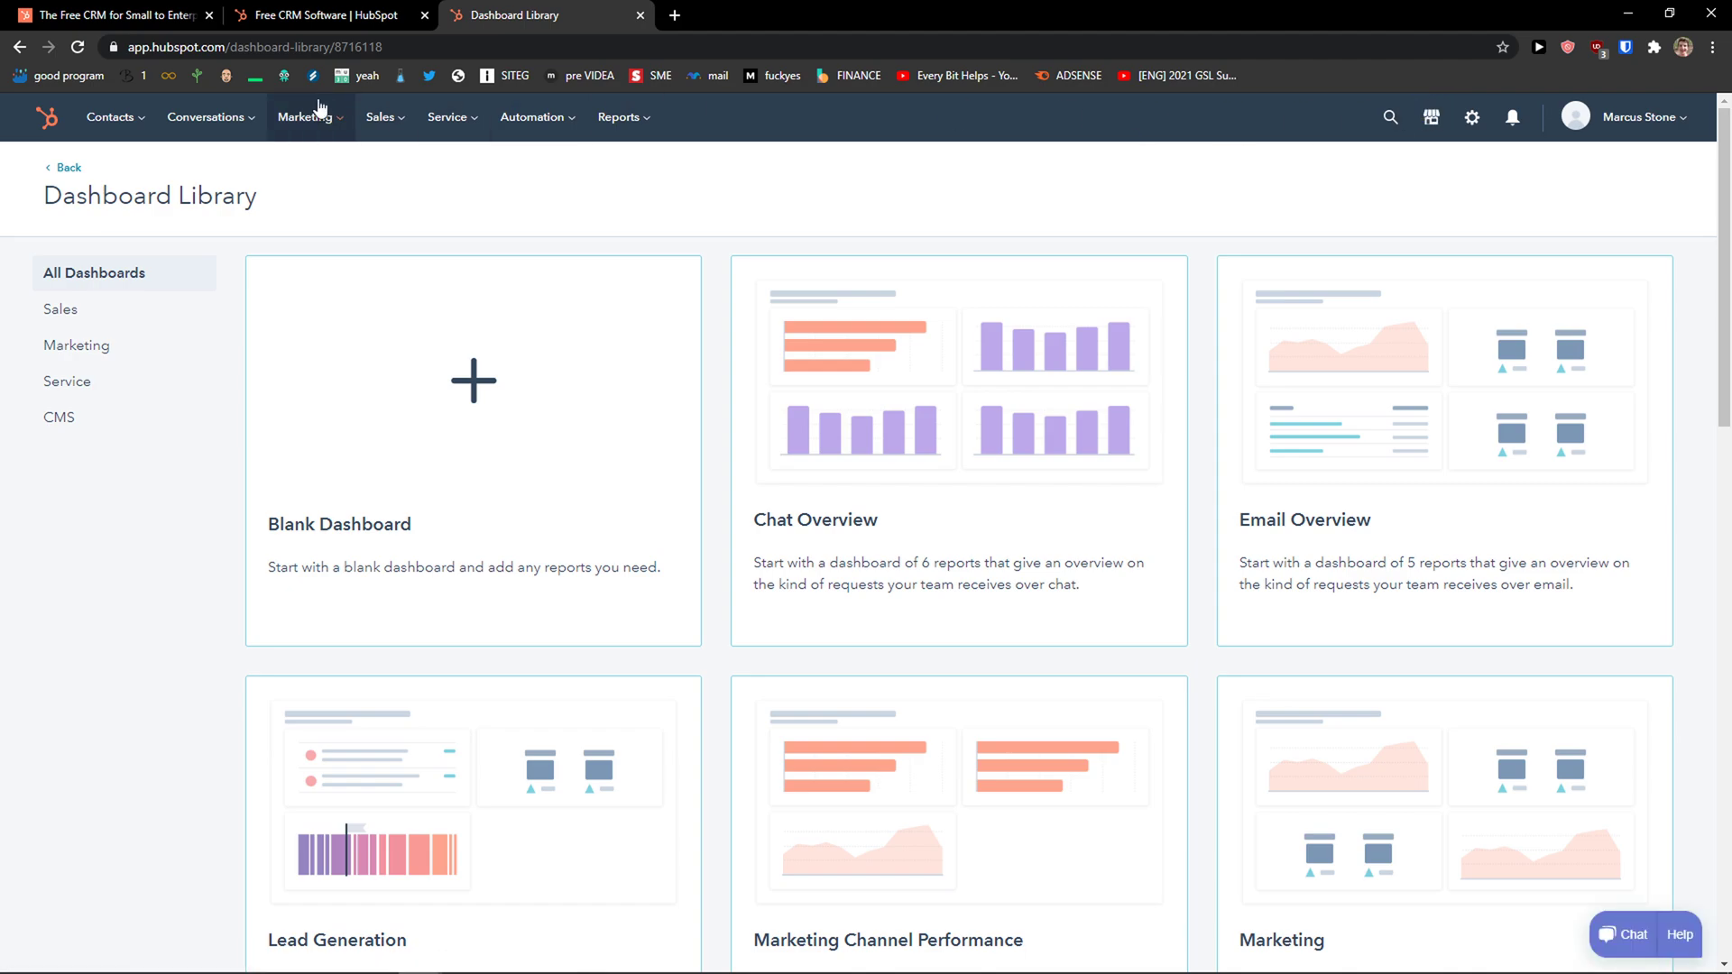
mouse_move(138, 129)
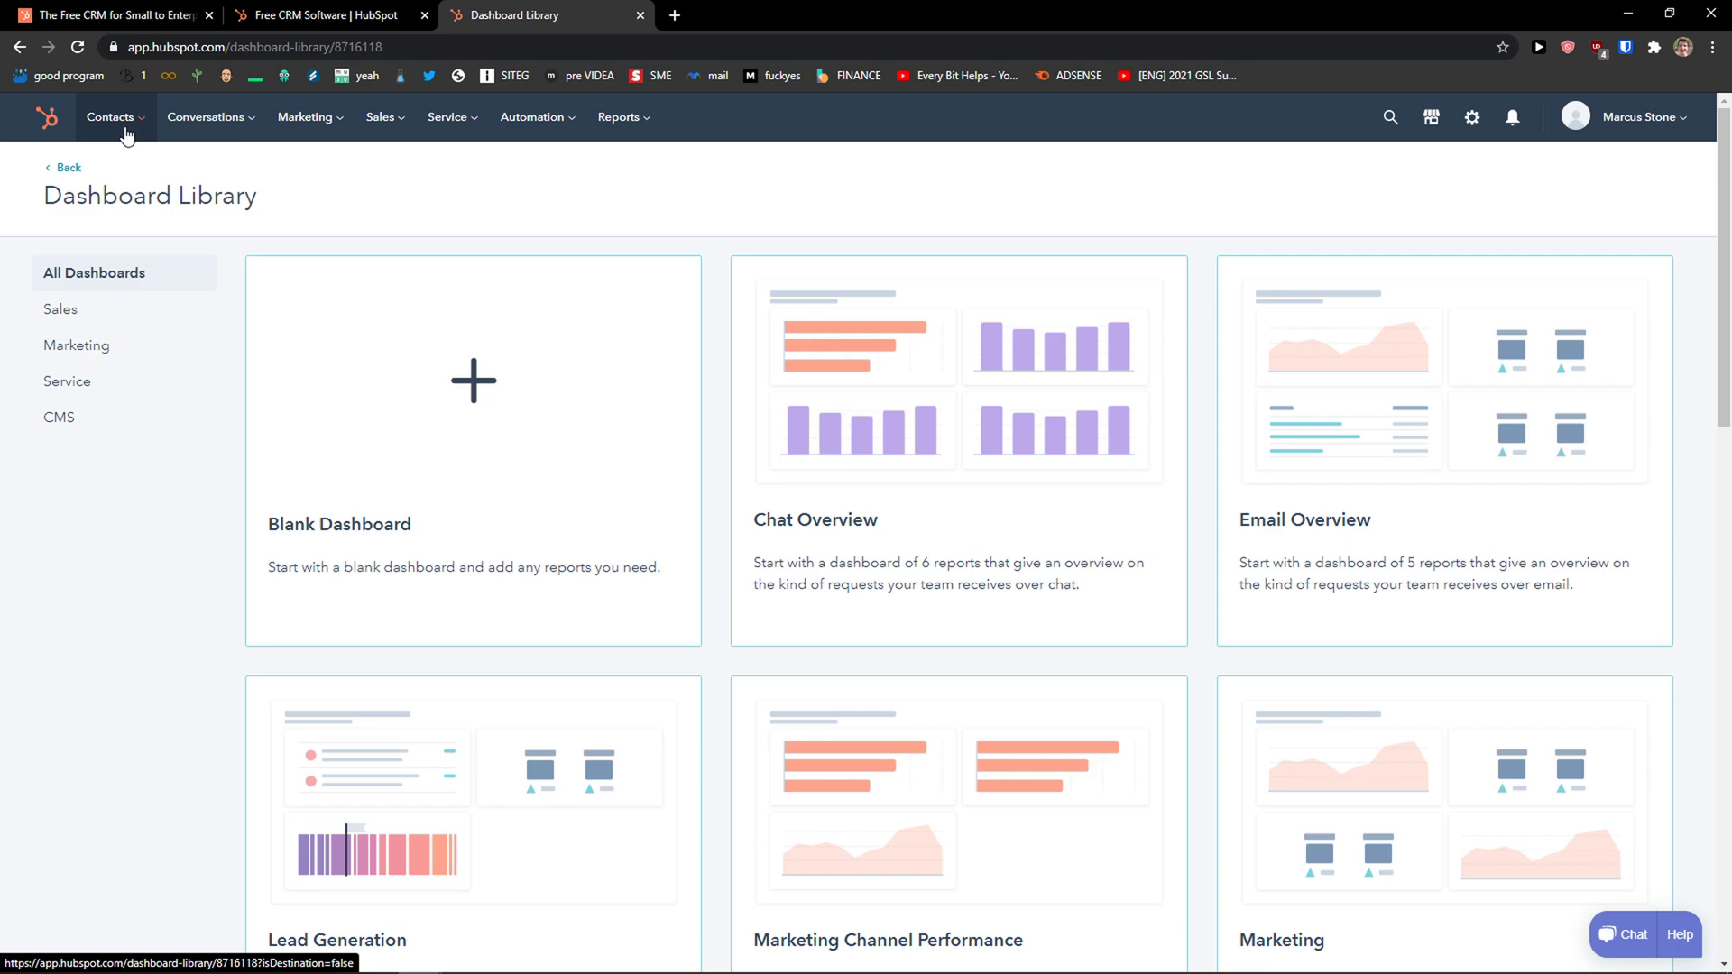
mouse_move(208, 133)
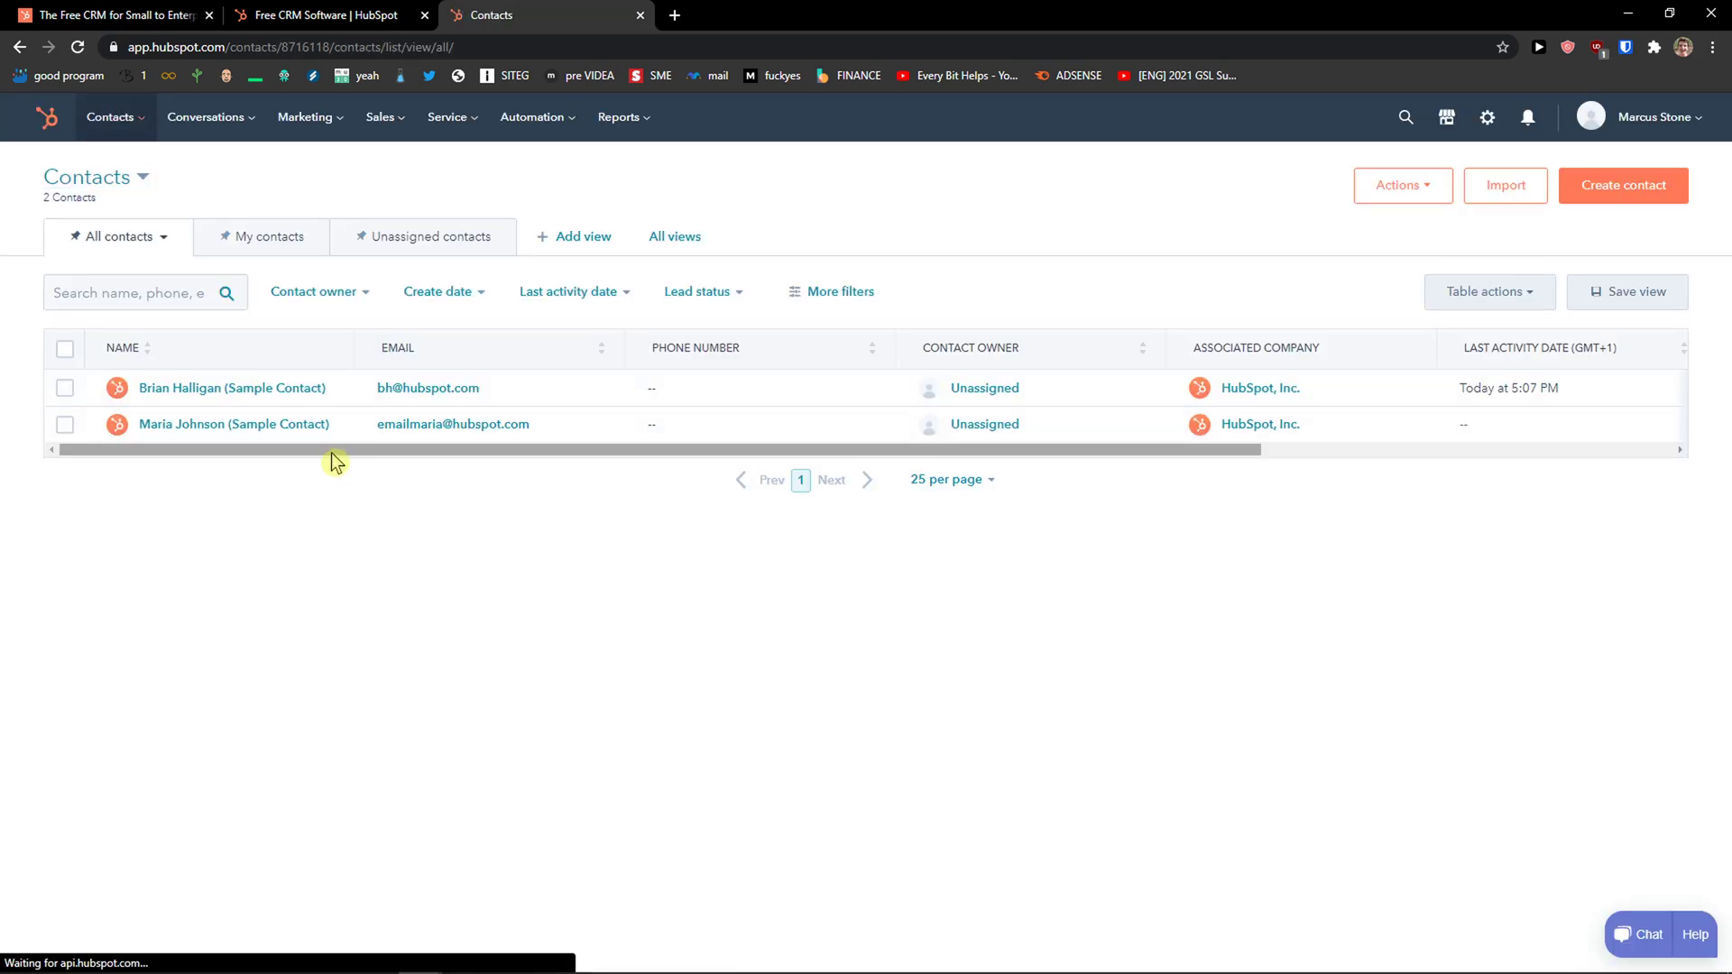
Scroll the two-contact table sideways to reveal more columns.
drag(333, 453, 402, 452)
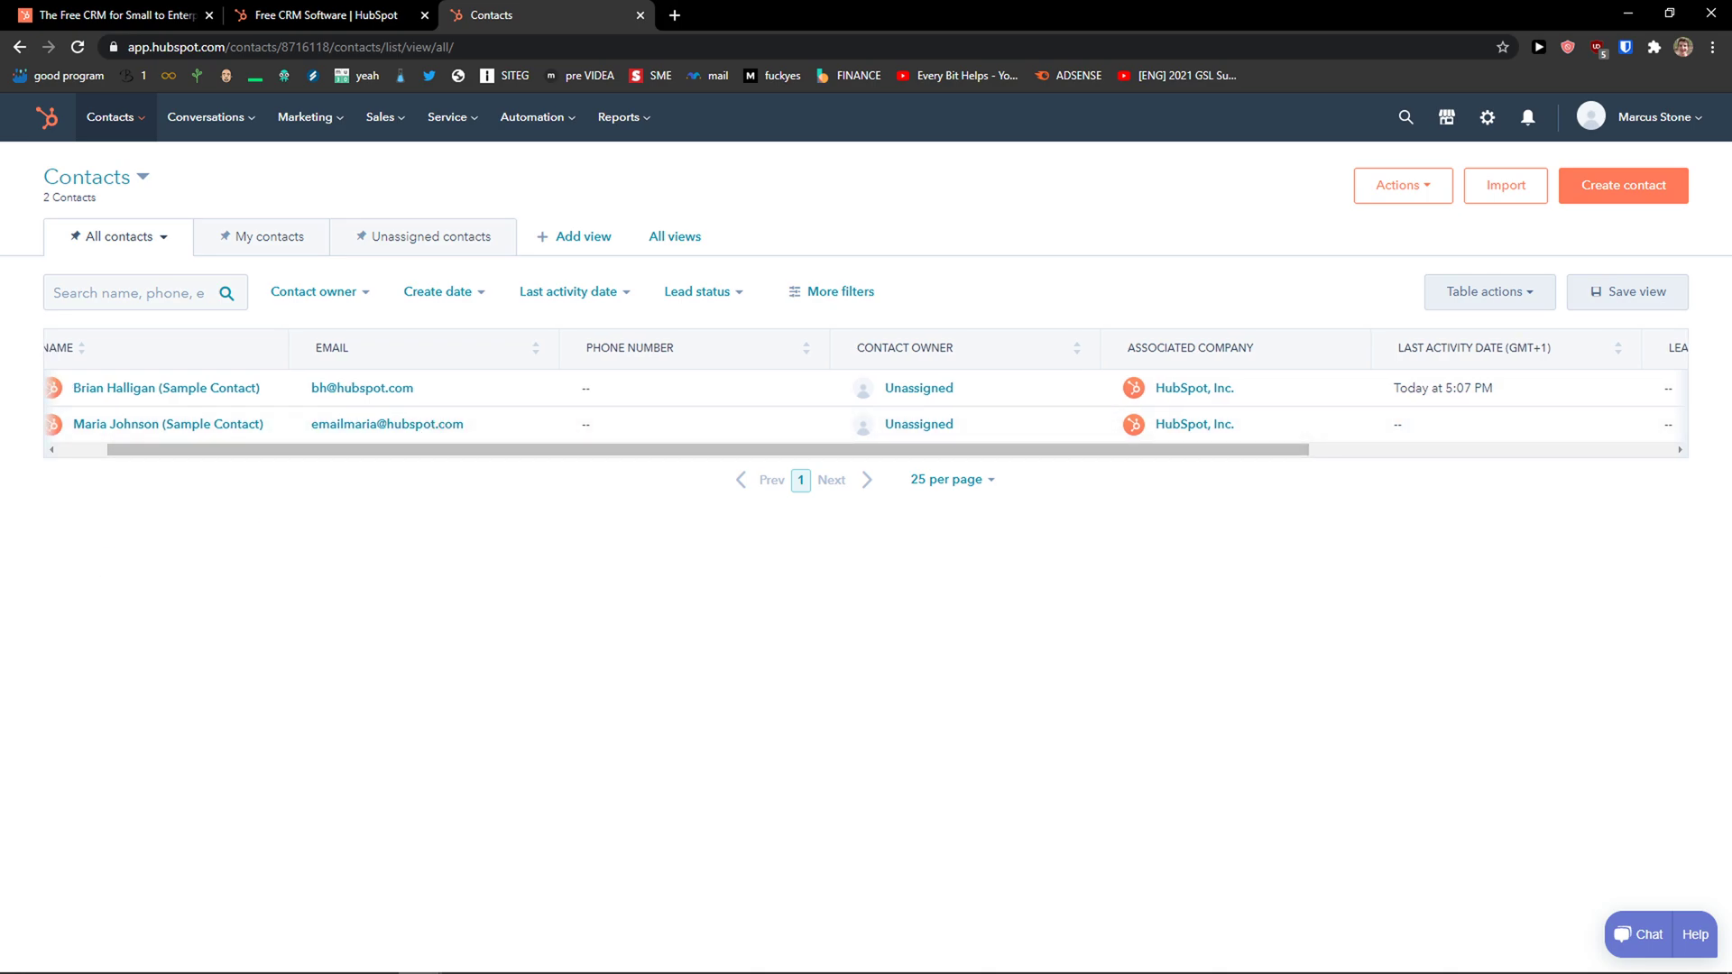